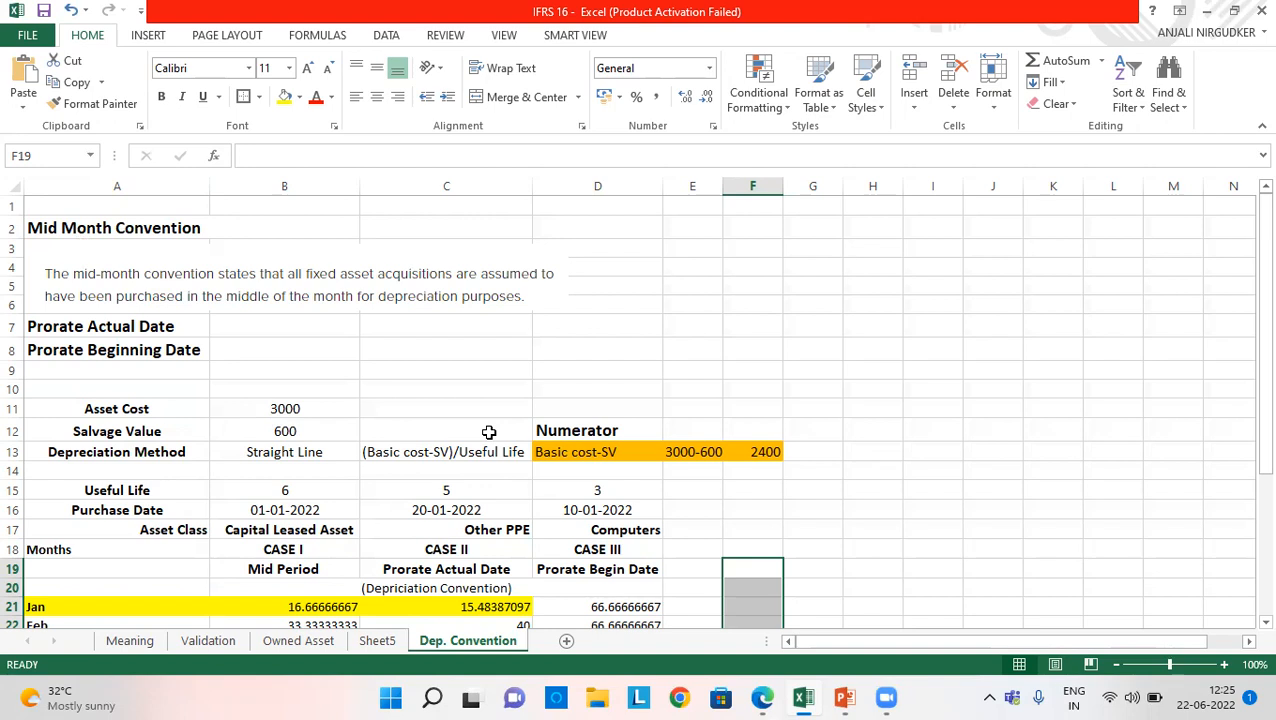
Examine the monthly Mid Period depreciation formulas for Capital Leased Asset (CASE I), going from Jan down to Jul
{"action": "left_click", "coordinate": [195, 530]}
{"action": "key", "text": "Down"}
{"action": "key", "text": "Down"}
{"action": "key", "text": "Down"}
{"action": "key", "text": "Down"}
{"action": "key", "text": "Right"}
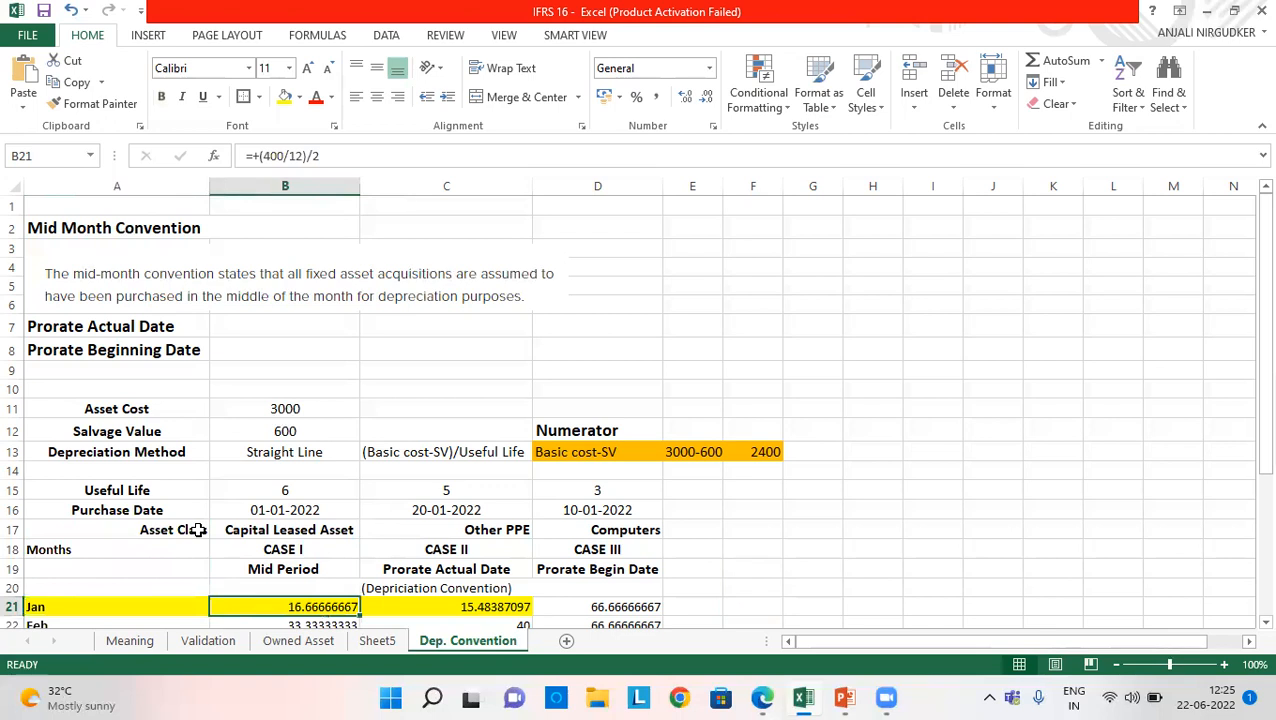
{"action": "key", "text": "Down"}
{"action": "key", "text": "Down"}
{"action": "key", "text": "Down"}
{"action": "key", "text": "Down"}
{"action": "key", "text": "Down"}
{"action": "key", "text": "Down"}
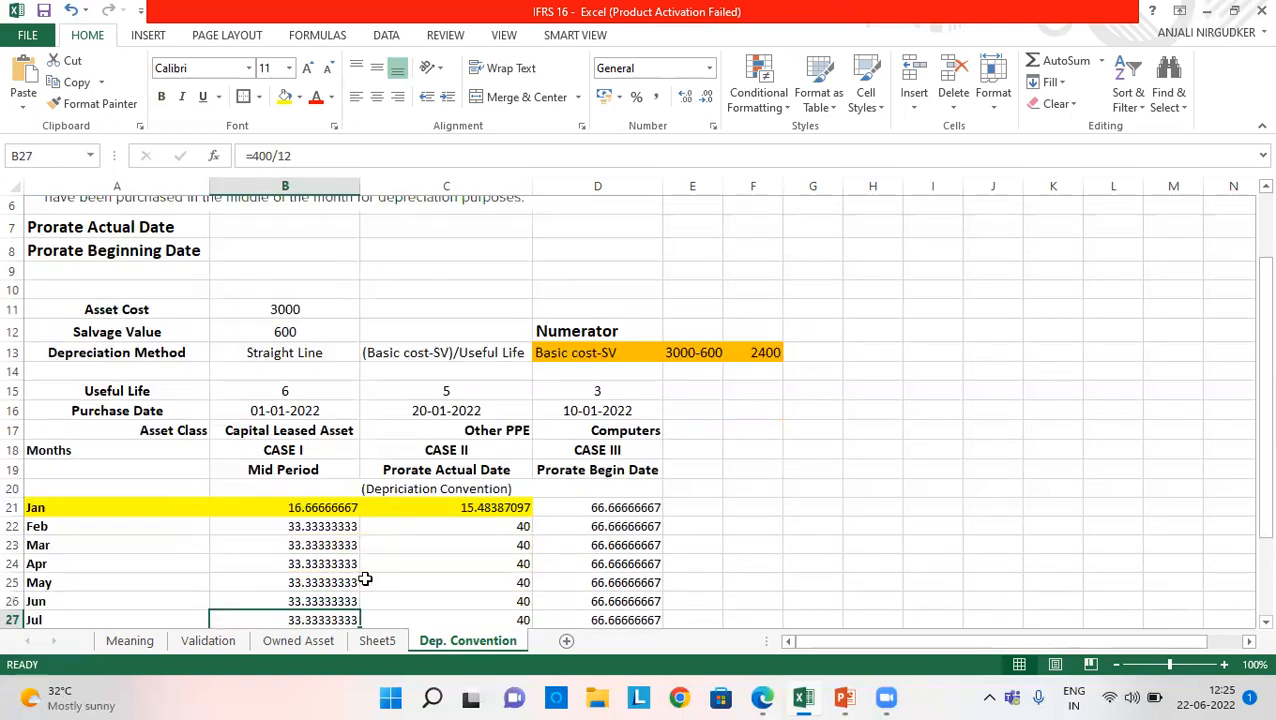
Switch to EPM Cloud Planning in Microsoft Edge and go to its home page
{"action": "mouse_move", "coordinate": [762, 697]}
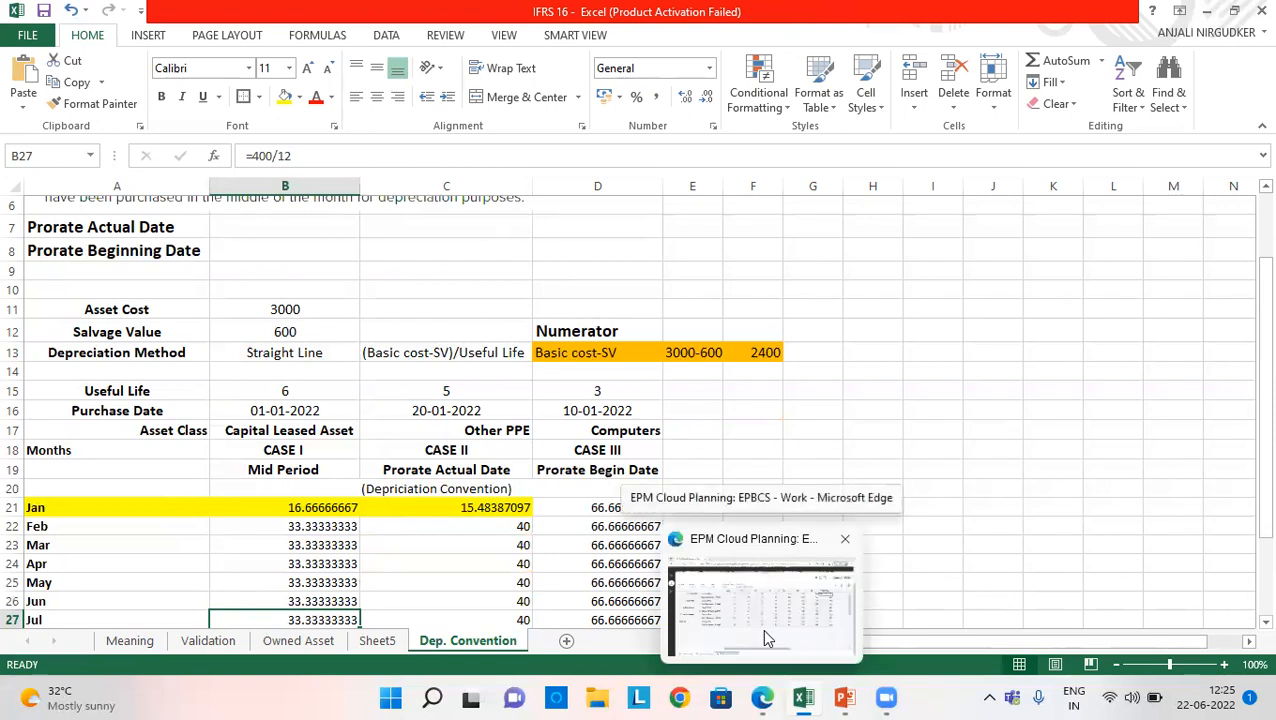
{"action": "left_click", "coordinate": [767, 638]}
{"action": "scroll", "coordinate": [1030, 124], "scroll_direction": "up", "scroll_amount": 2}
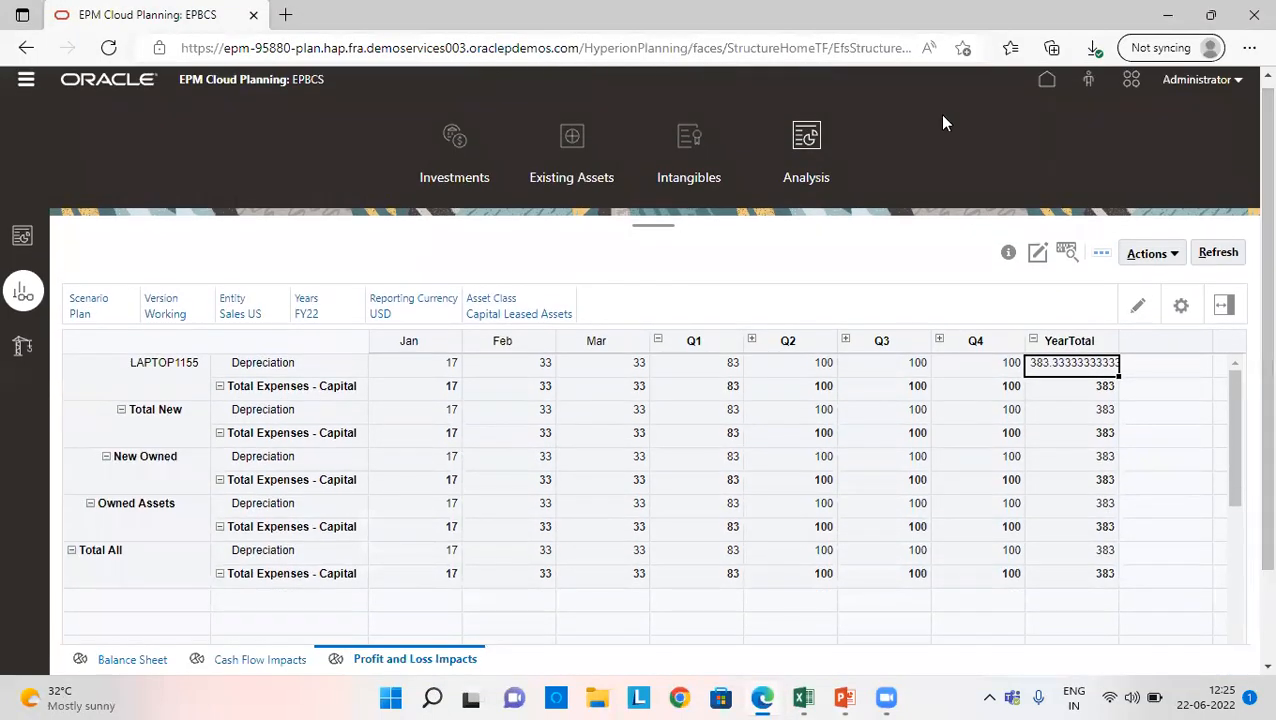
{"action": "left_click", "coordinate": [1050, 84]}
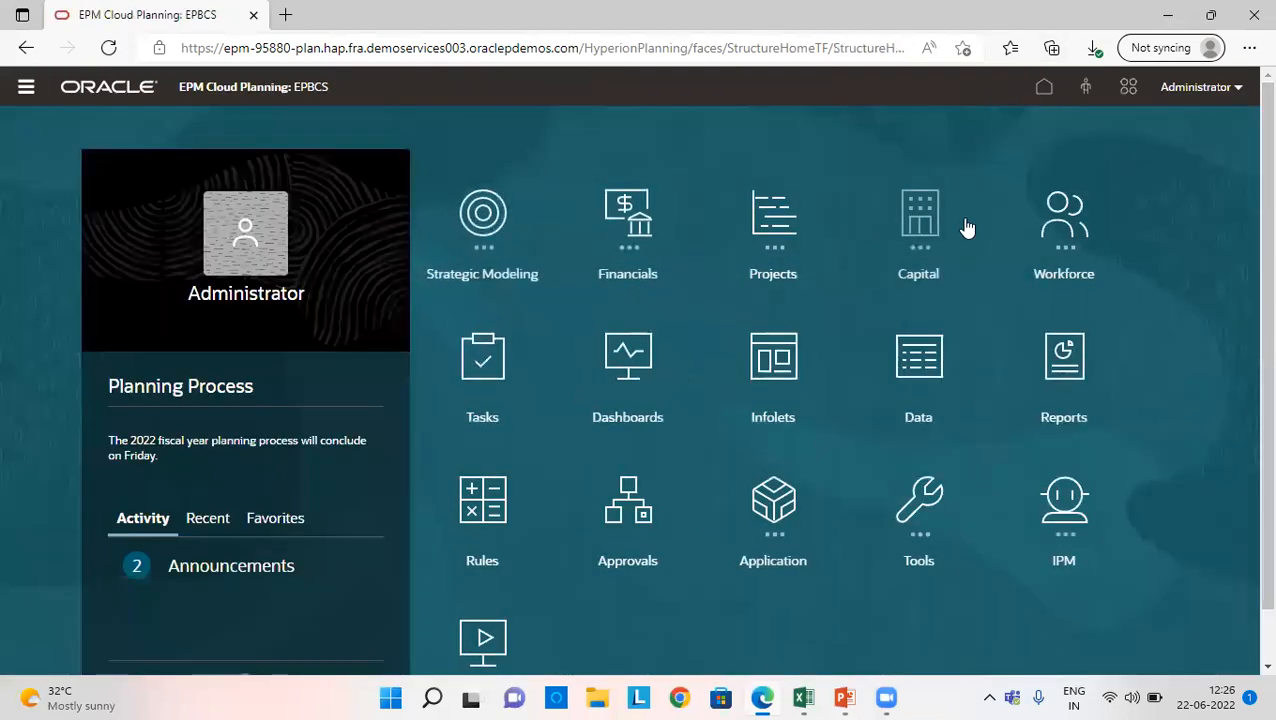
Switch back to the IFRS 16 workbook in Excel and review the CASE I depreciation from Jul to the Total row
{"action": "key", "text": "alt+Tab"}
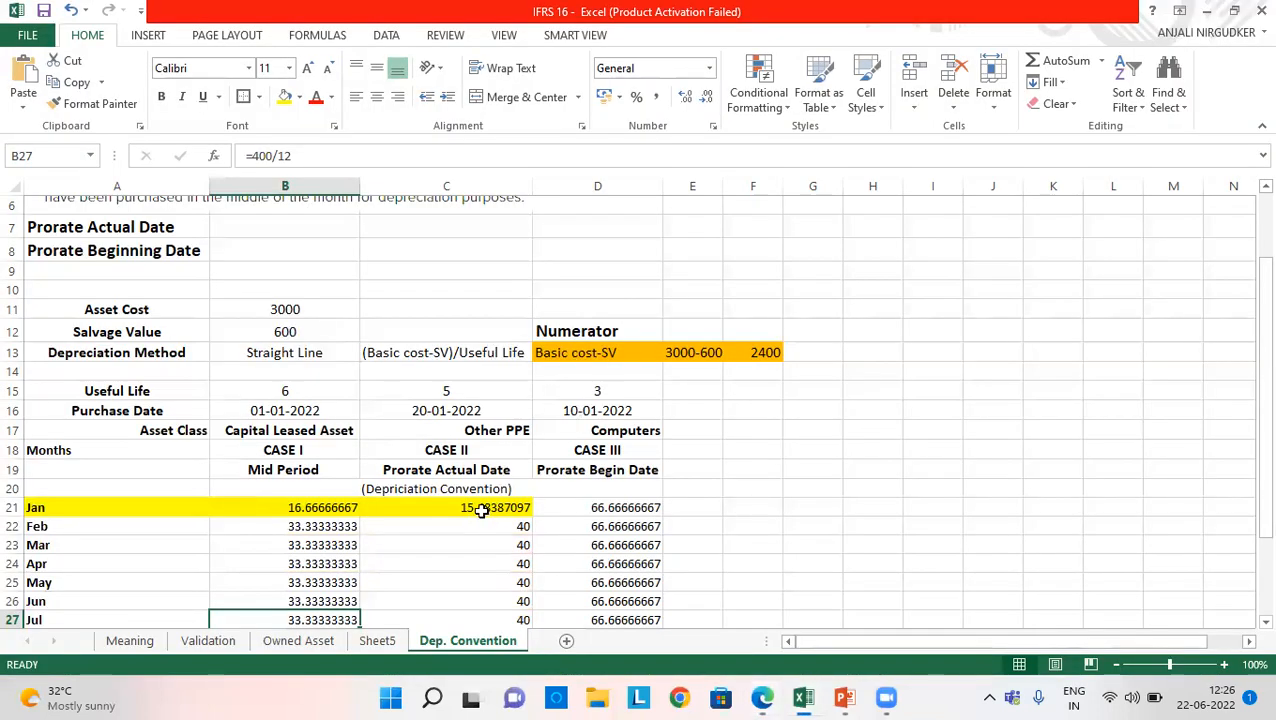
{"action": "key", "text": "Down"}
{"action": "key", "text": "Down"}
{"action": "key", "text": "Down"}
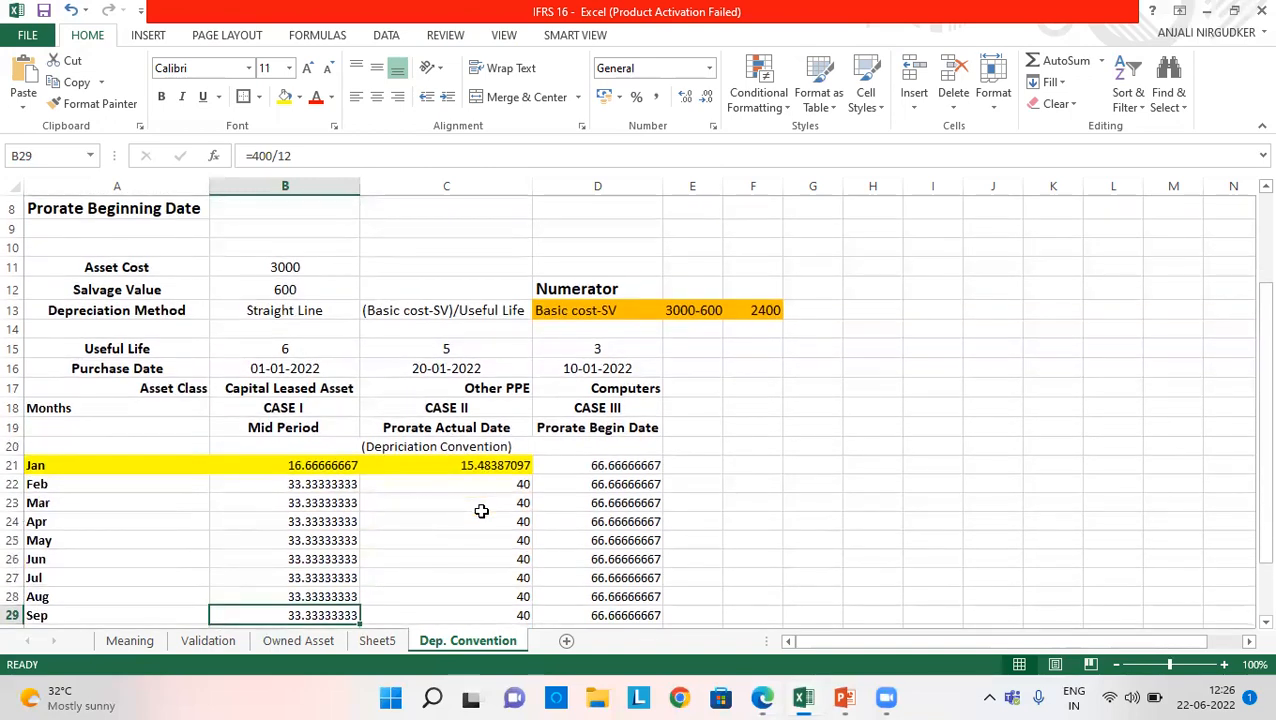
{"action": "key", "text": "Down"}
{"action": "key", "text": "Down"}
{"action": "key", "text": "Down"}
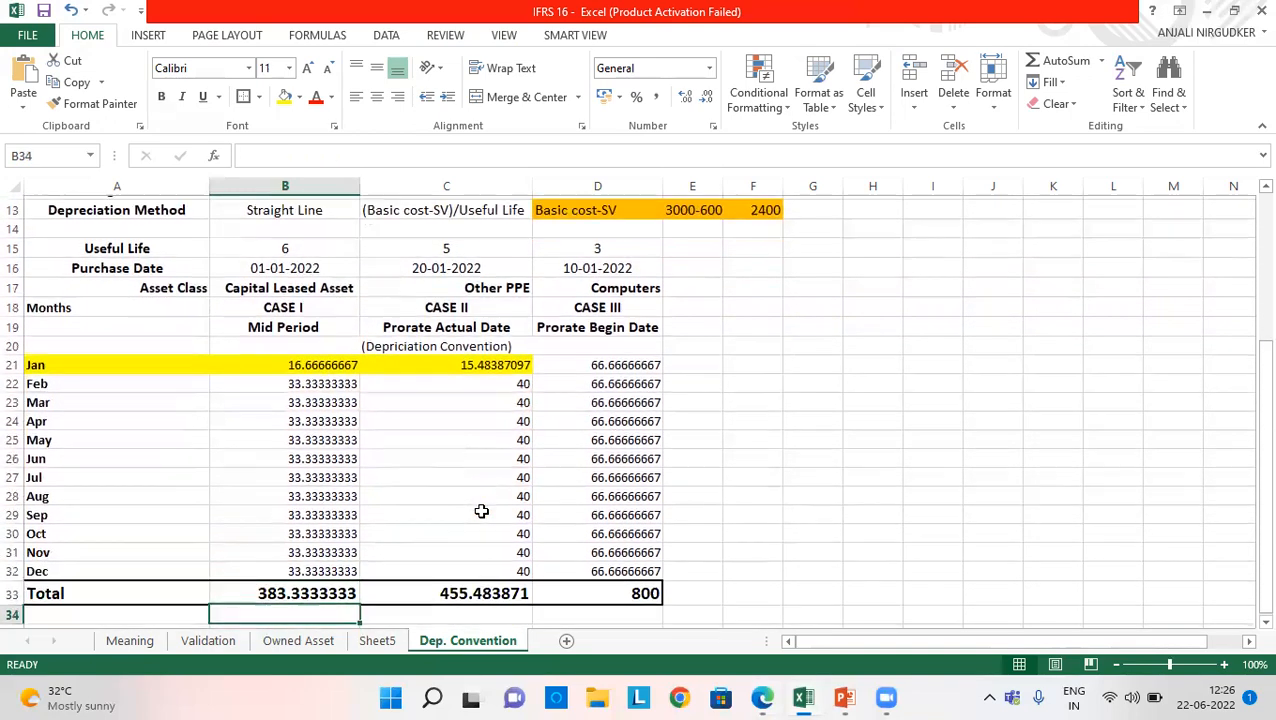
{"action": "left_click_drag", "start_coordinate": [1260, 414], "coordinate": [1250, 352]}
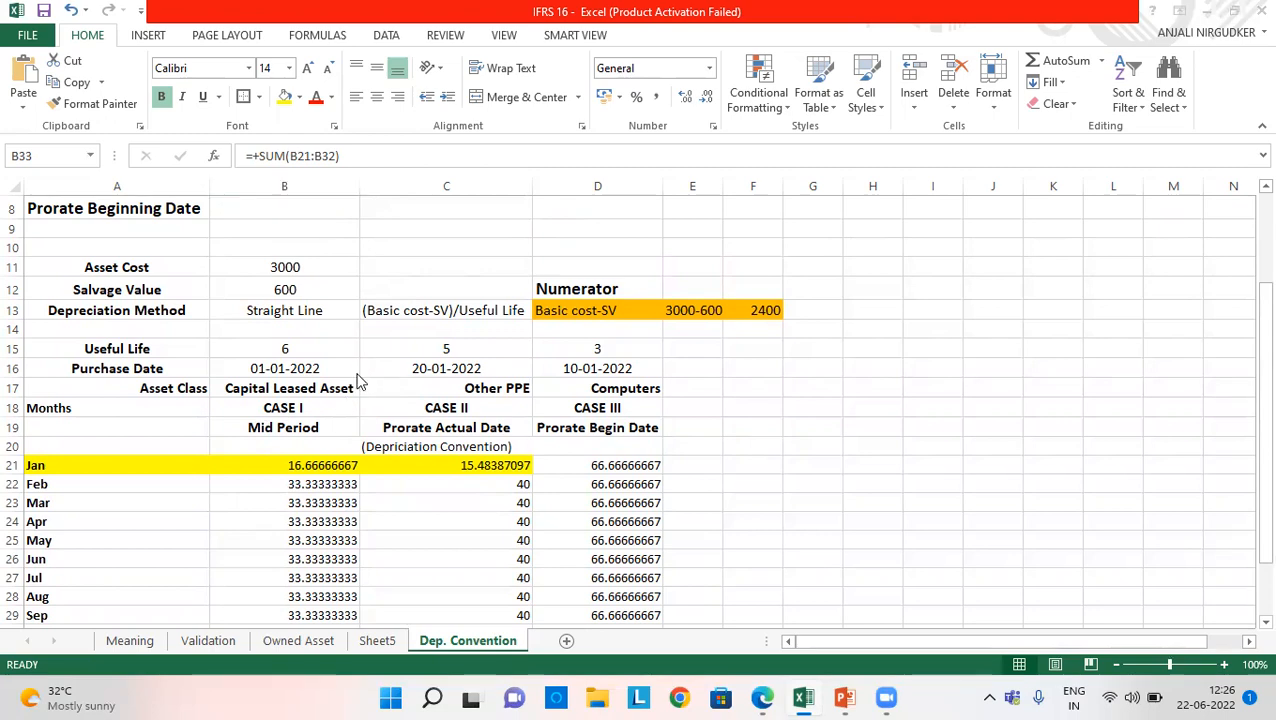
Switch to EPM Cloud Planning, open Capital Investments and check the useful life, depreciation method and convention for Capital Leased Assets
{"action": "key", "text": "alt+Tab"}
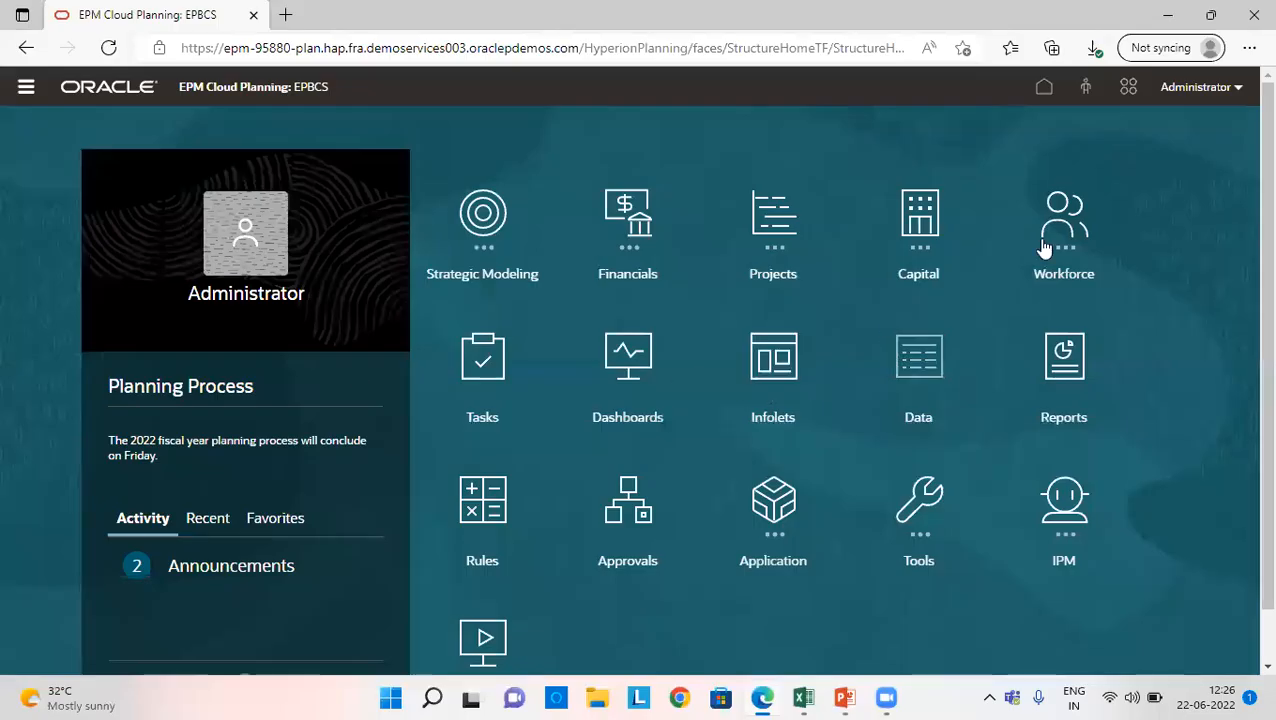
{"action": "left_click", "coordinate": [909, 249]}
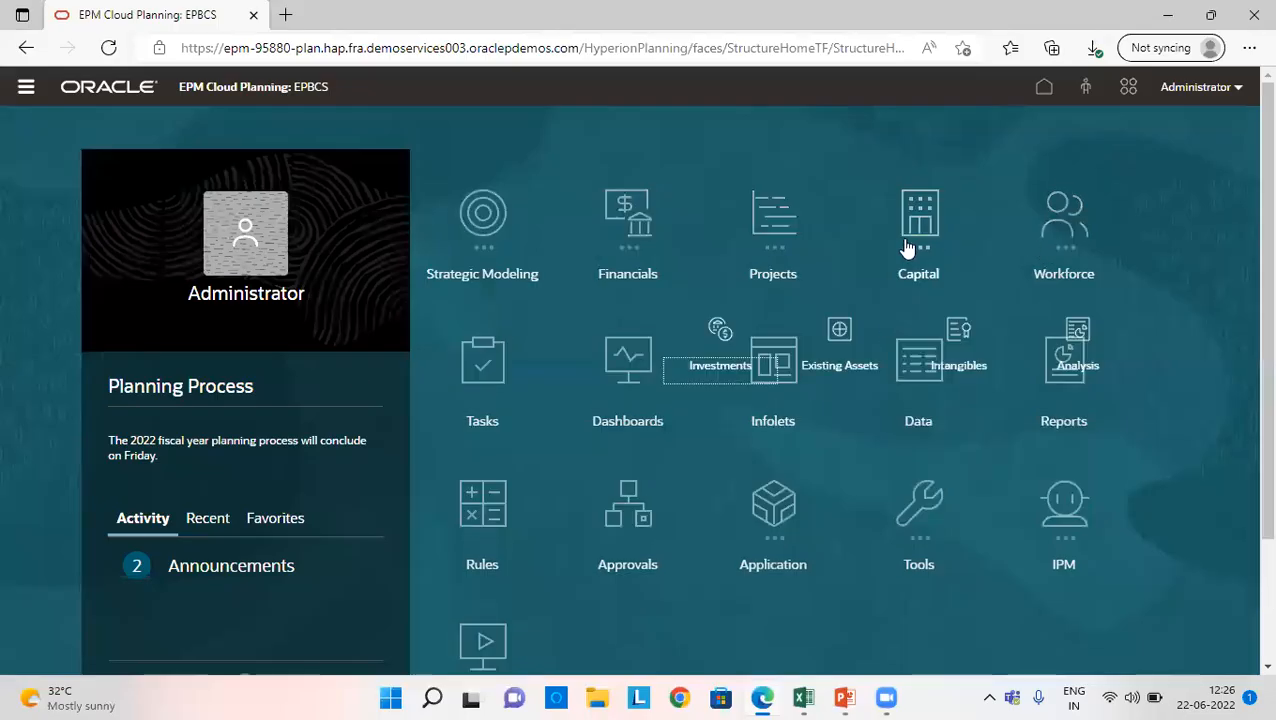
{"action": "left_click", "coordinate": [738, 364]}
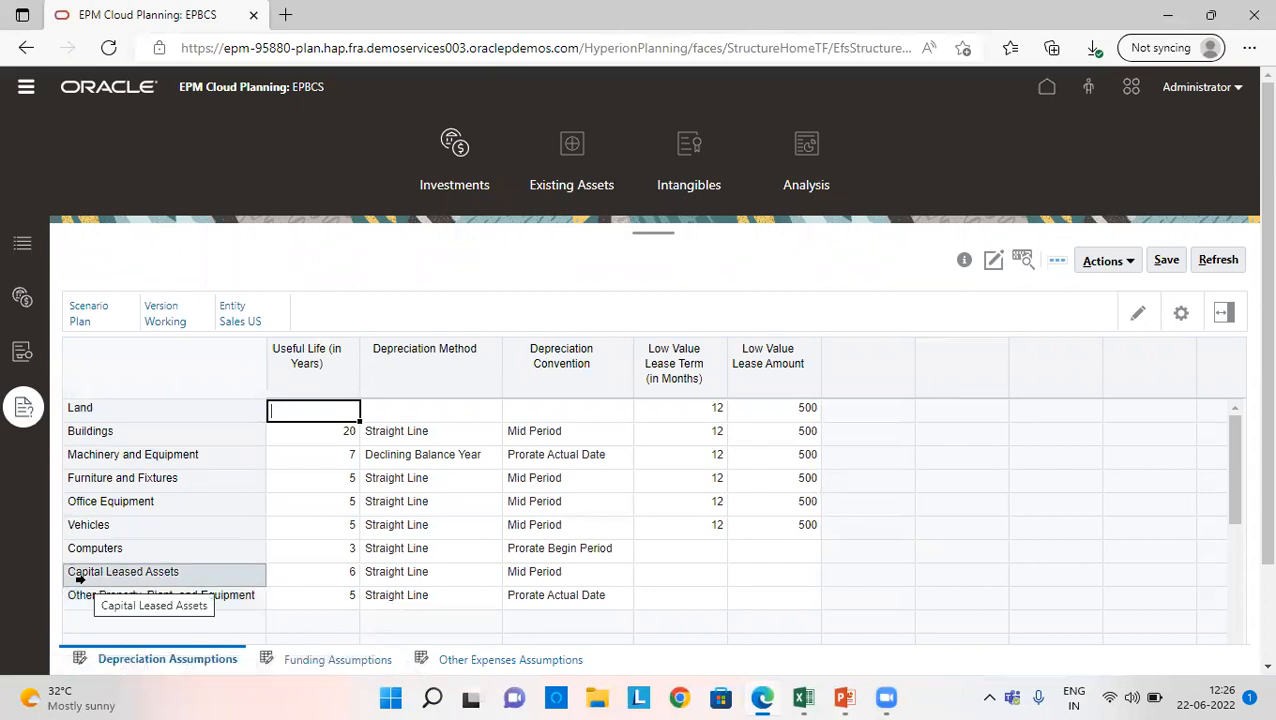
{"action": "left_click", "coordinate": [345, 573]}
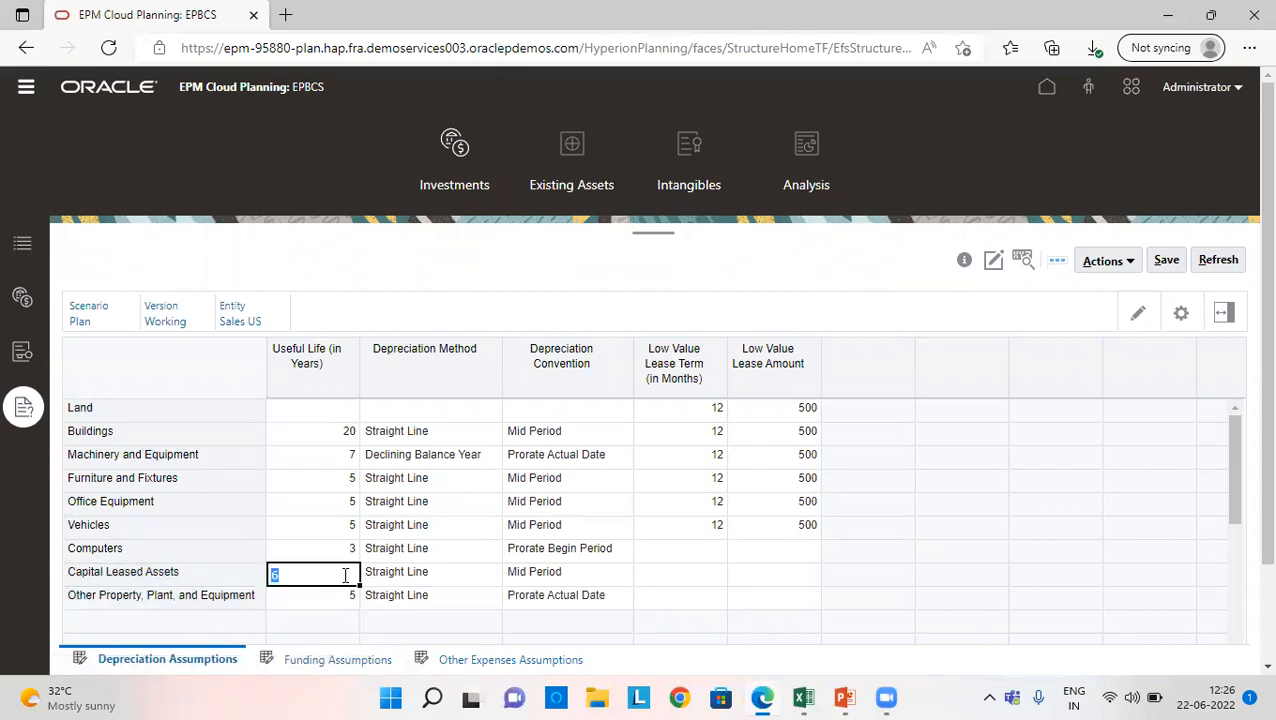
{"action": "left_click", "coordinate": [451, 578]}
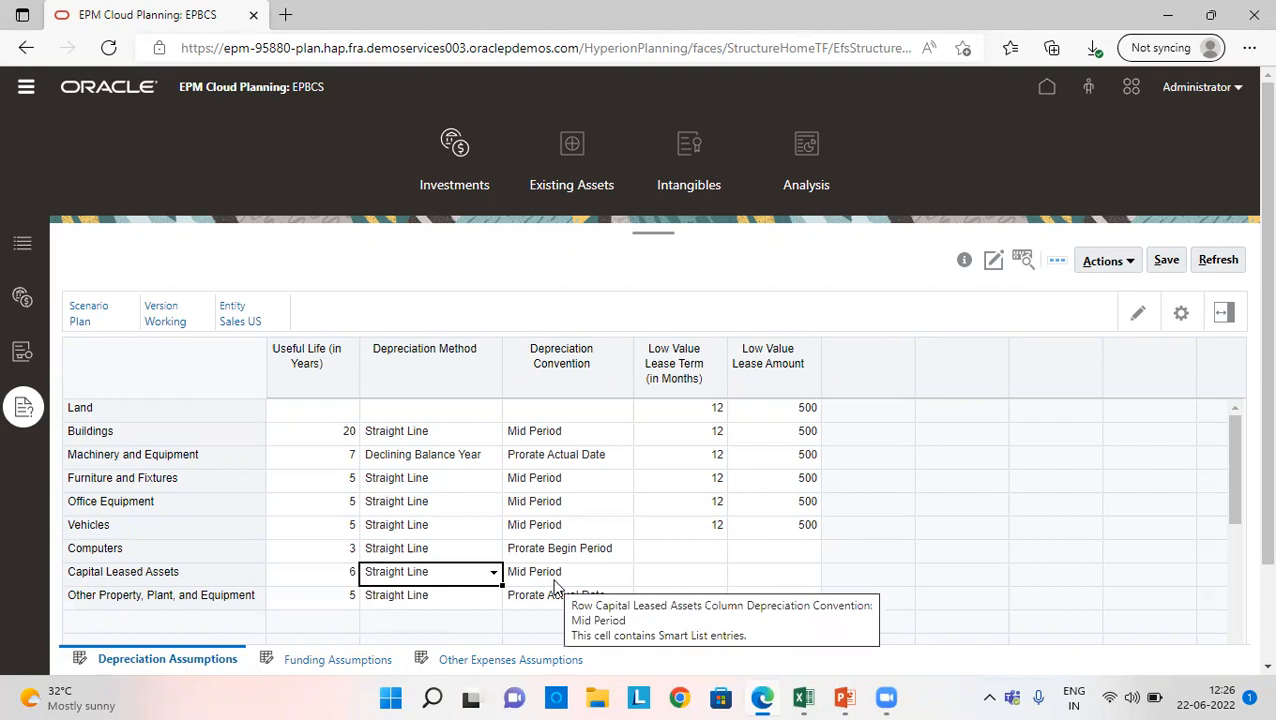
Open the Profit and Loss Impacts analysis and expand Total All through Owned Assets, New Owned and Total New to individual assets
{"action": "left_click", "coordinate": [804, 178]}
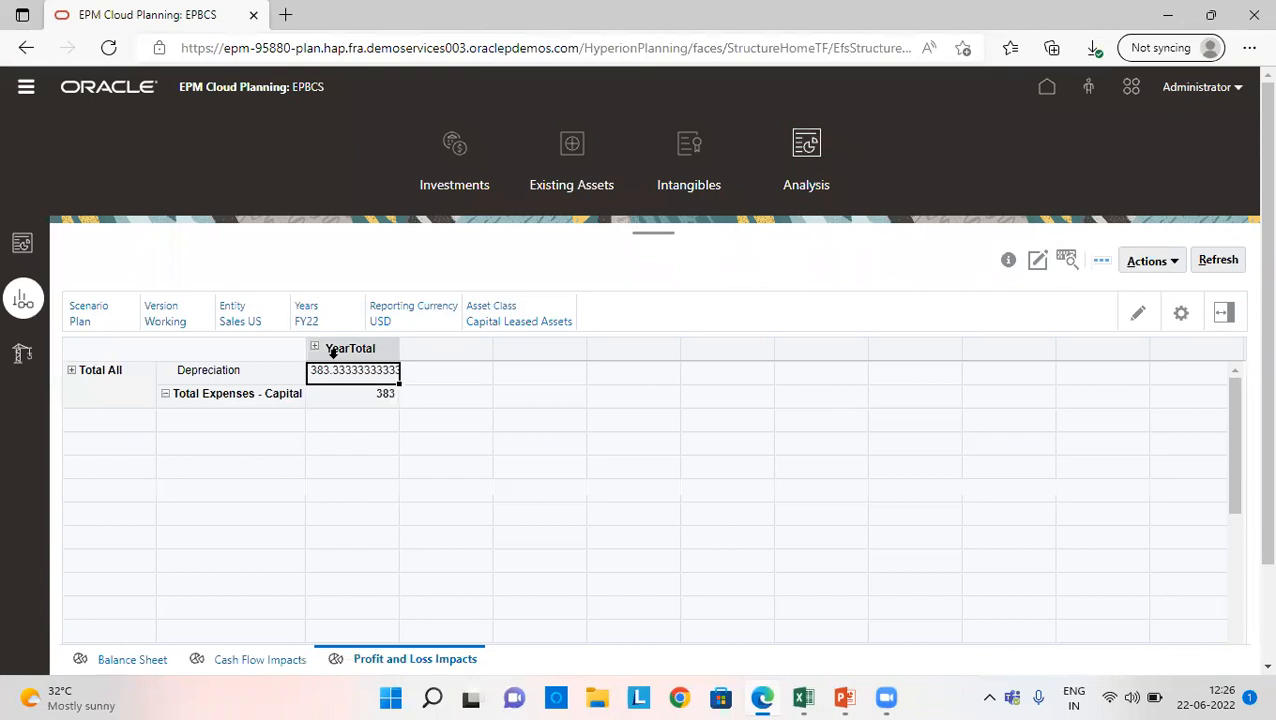
{"action": "left_click", "coordinate": [71, 370]}
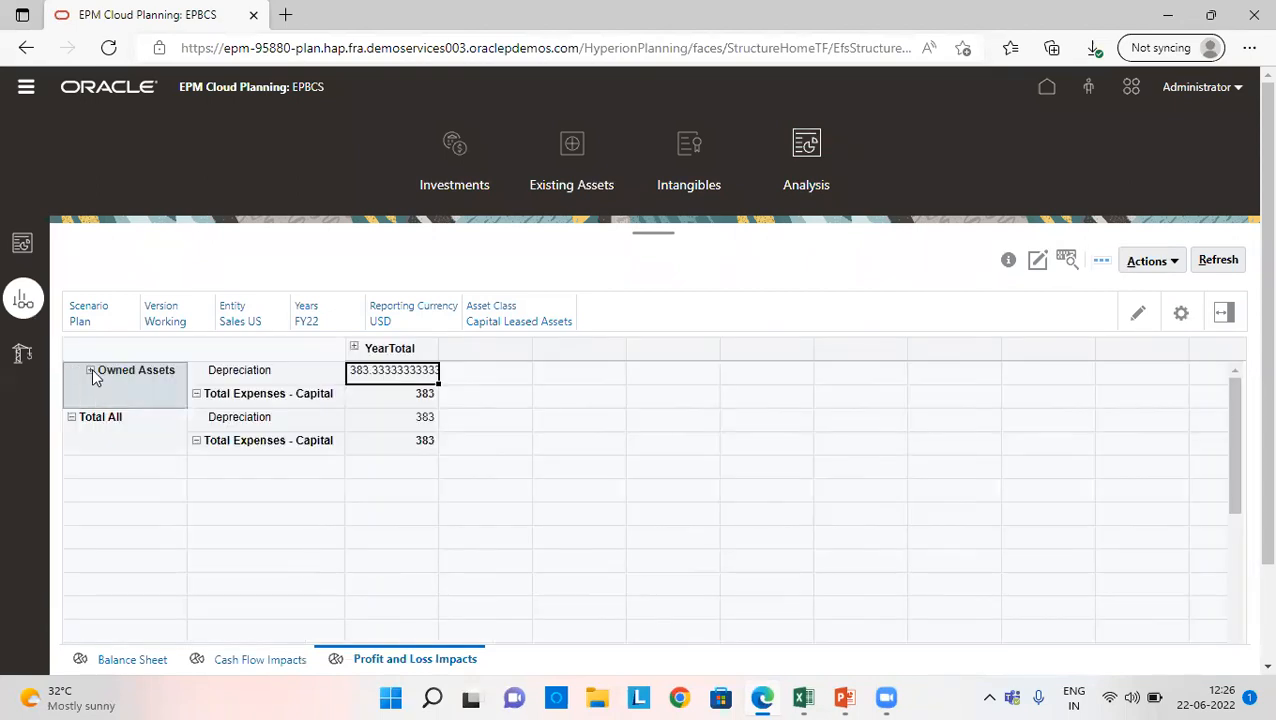
{"action": "left_click", "coordinate": [91, 372]}
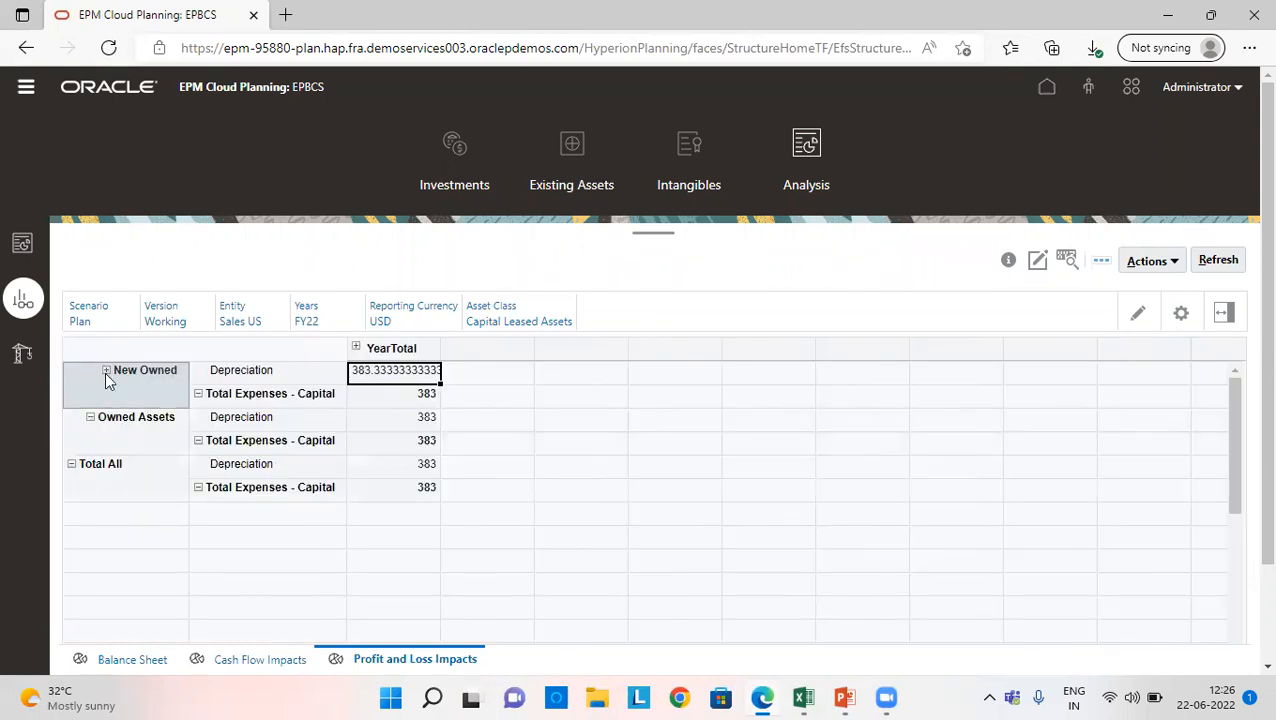
{"action": "left_click", "coordinate": [106, 371]}
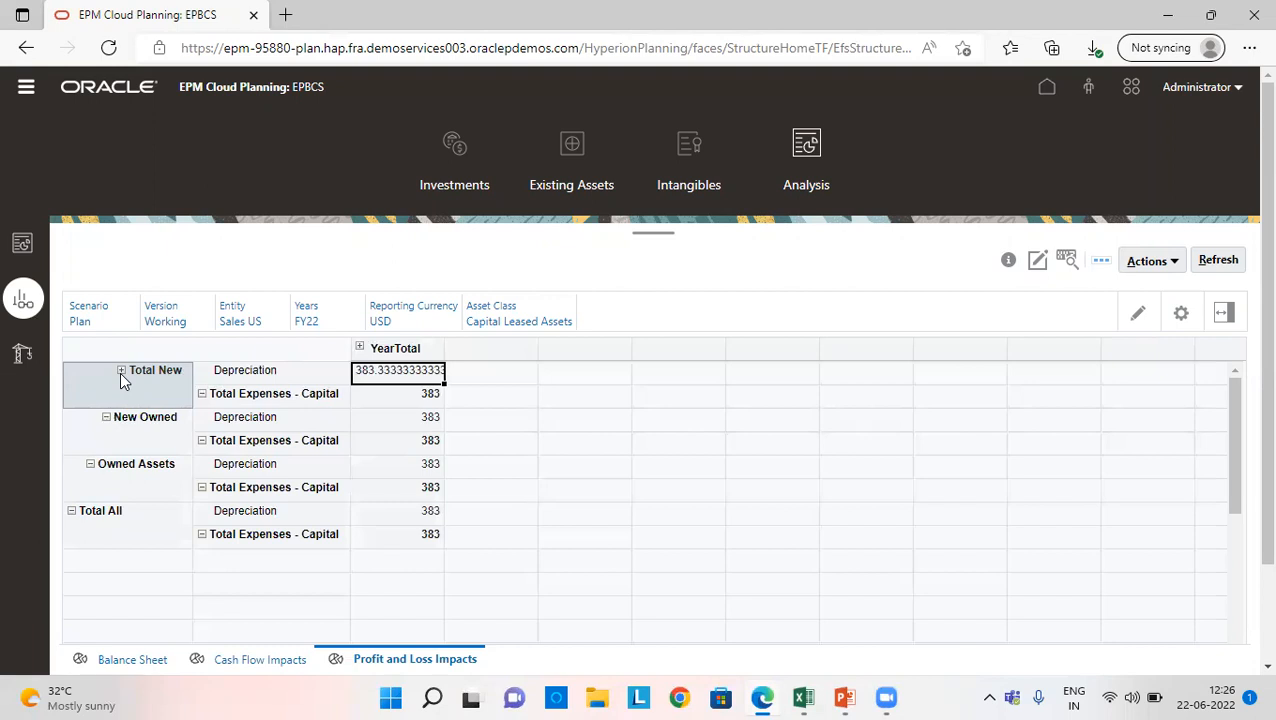
{"action": "left_click", "coordinate": [120, 370]}
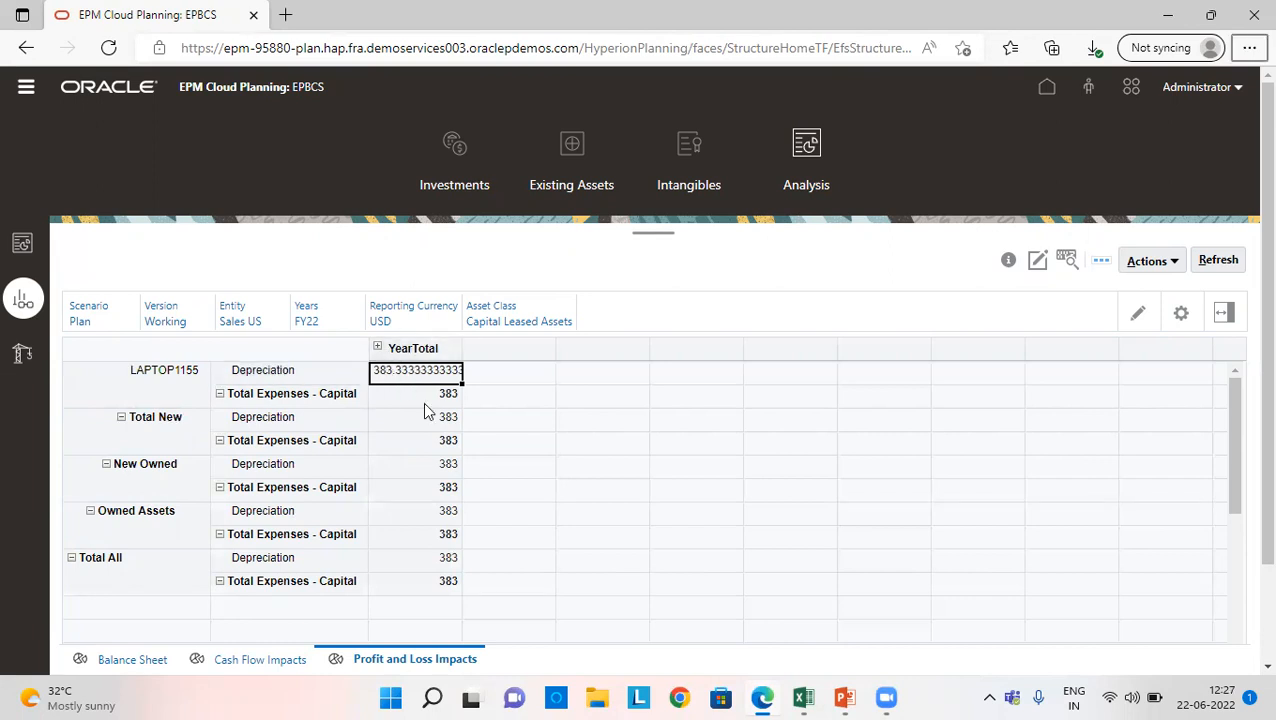
Switch to the Excel workbook and review the CASE I Mid Period depreciation from Feb down to the yearly total
{"action": "key", "text": "alt+Tab"}
{"action": "left_click", "coordinate": [327, 483]}
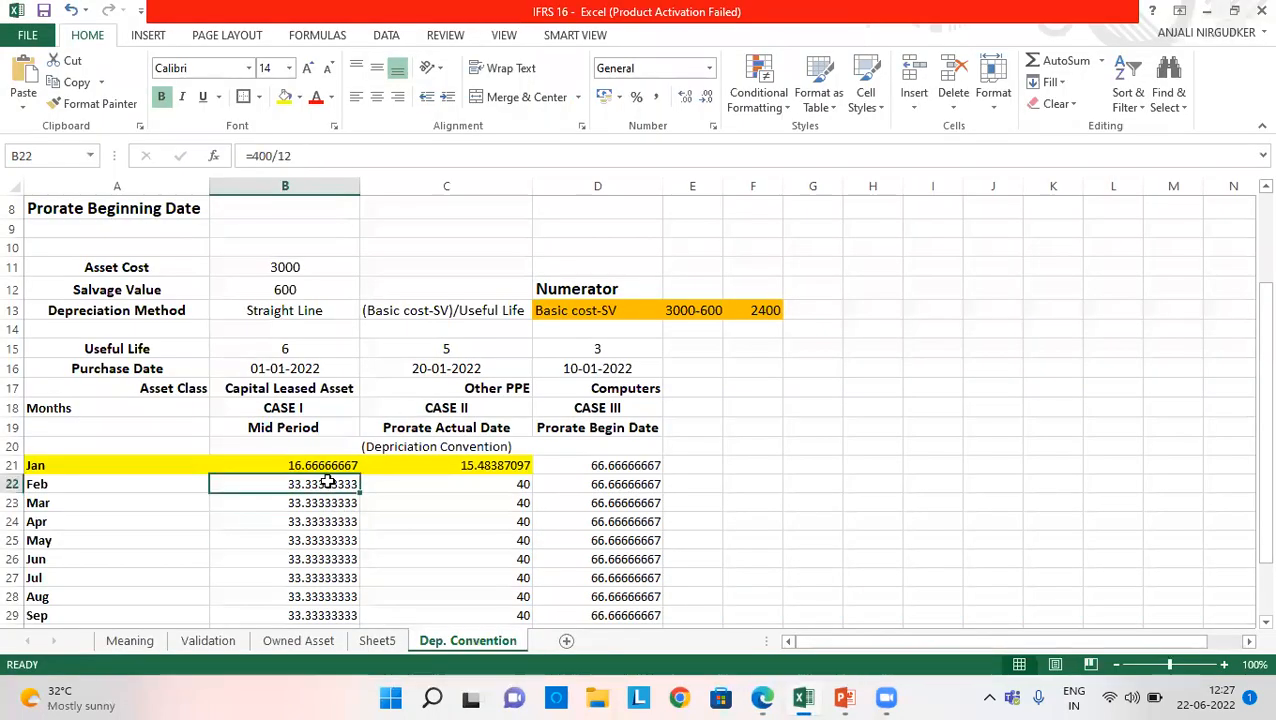
{"action": "key", "text": "Down"}
{"action": "key", "text": "Down"}
{"action": "key", "text": "Down"}
{"action": "key", "text": "Down"}
{"action": "key", "text": "Down"}
{"action": "key", "text": "Down"}
{"action": "key", "text": "Down"}
{"action": "key", "text": "Down"}
{"action": "key", "text": "Down"}
{"action": "key", "text": "Down"}
{"action": "key", "text": "Down"}
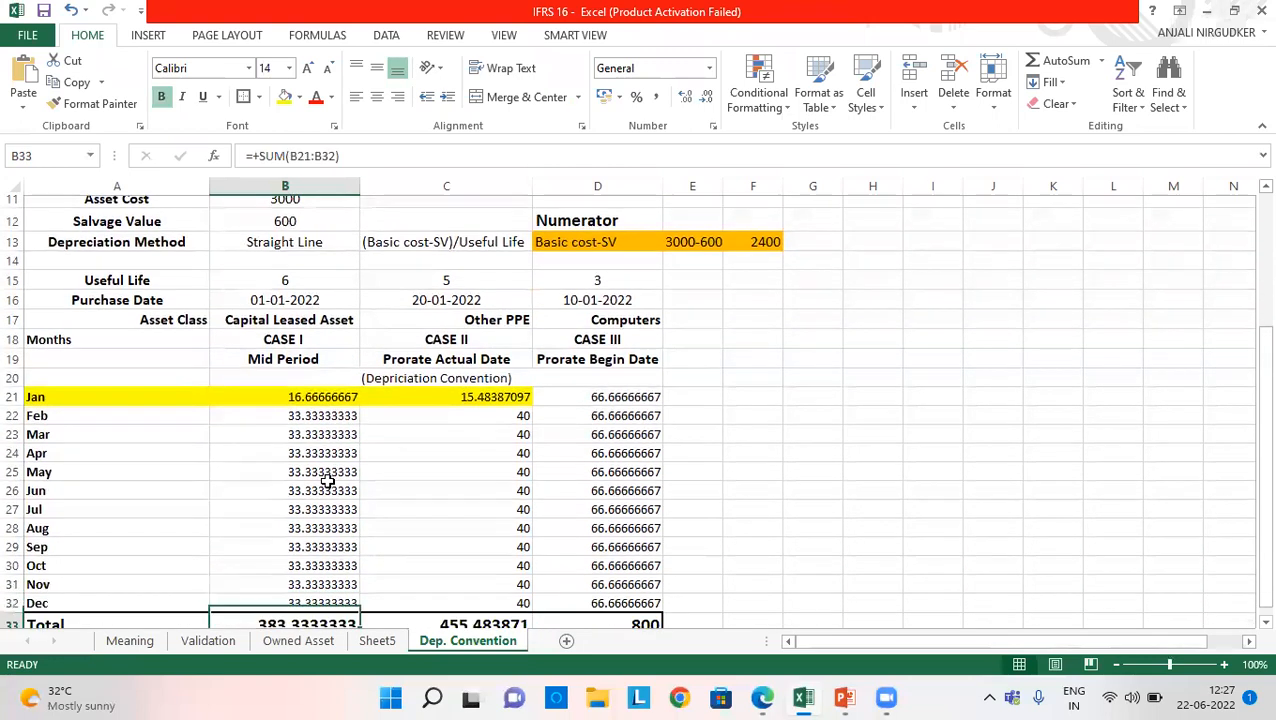
{"action": "key", "text": "Down"}
{"action": "key", "text": "Up"}
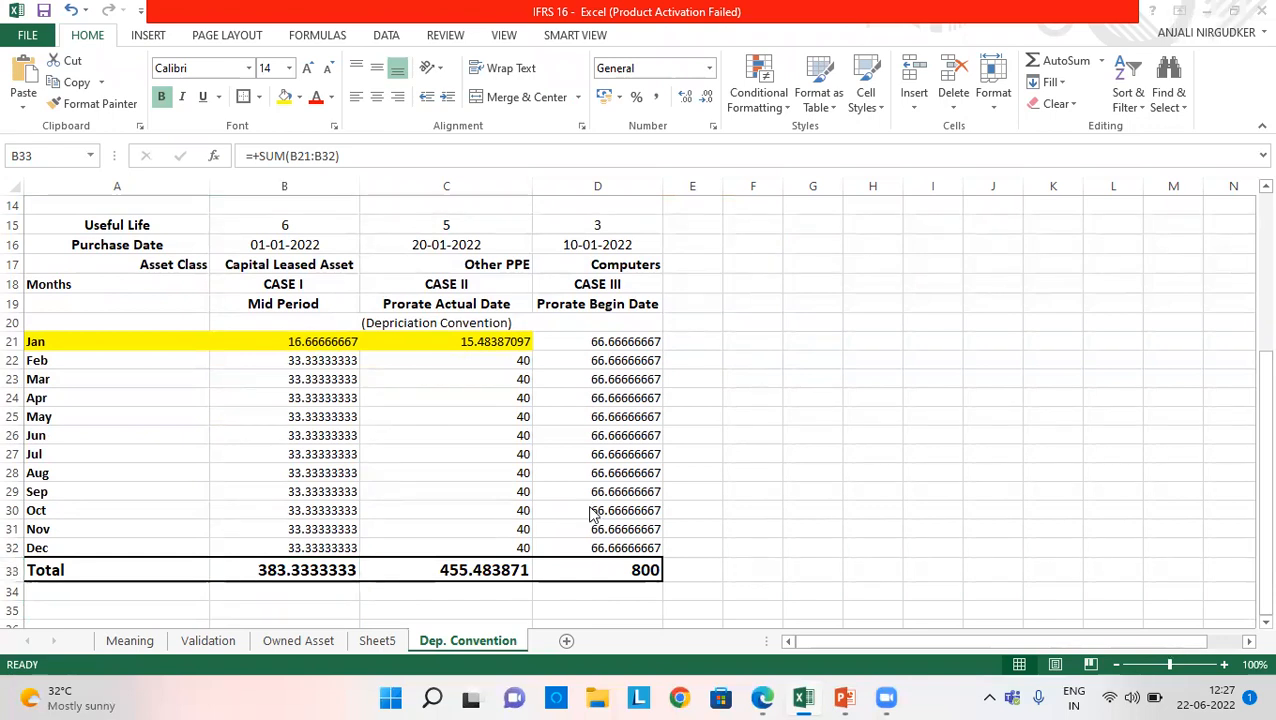
Compare the laptop's YearTotal depreciation in EPM Cloud Planning with the Excel schedule, ending at the Jan Mid Period formula in B21
{"action": "key", "text": "alt+Tab"}
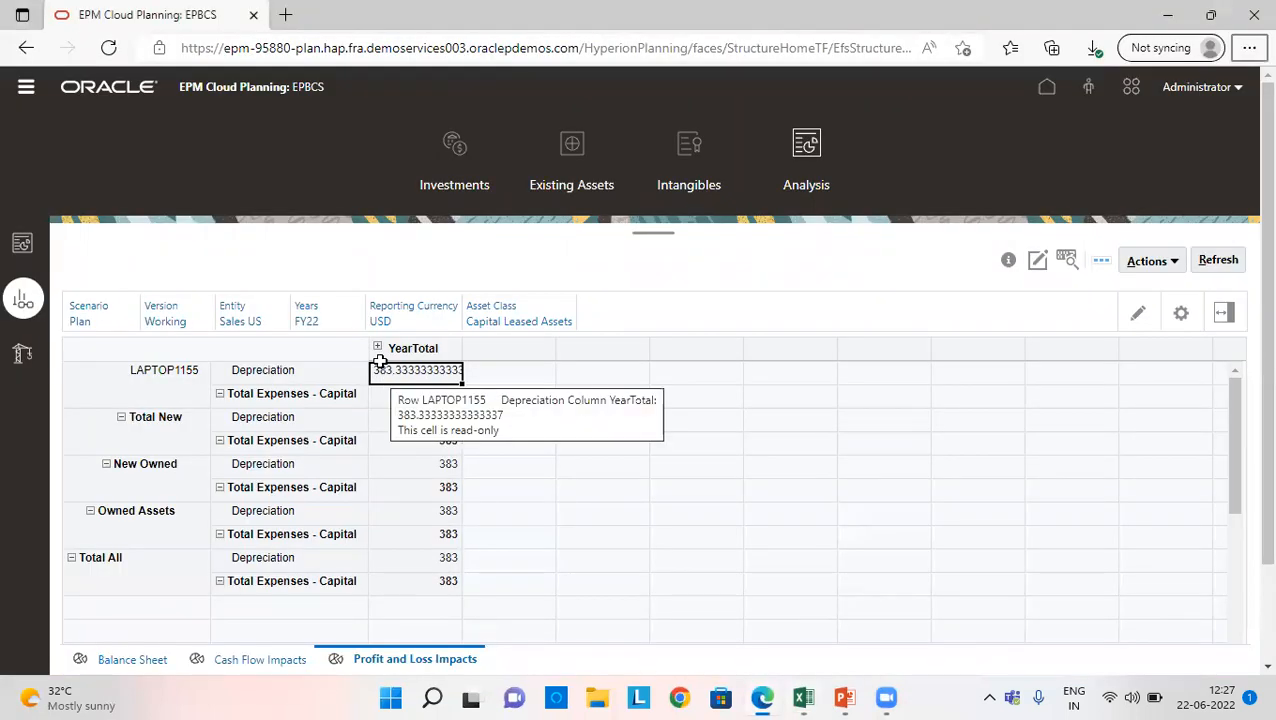
{"action": "key", "text": "alt+Tab"}
{"action": "key", "text": "Up"}
{"action": "key", "text": "Up"}
{"action": "key", "text": "Up"}
{"action": "key", "text": "Up"}
{"action": "key", "text": "Up"}
{"action": "key", "text": "Up"}
{"action": "key", "text": "Up"}
{"action": "key", "text": "Up"}
{"action": "key", "text": "Up"}
{"action": "key", "text": "Up"}
{"action": "key", "text": "Up"}
{"action": "key", "text": "Up"}
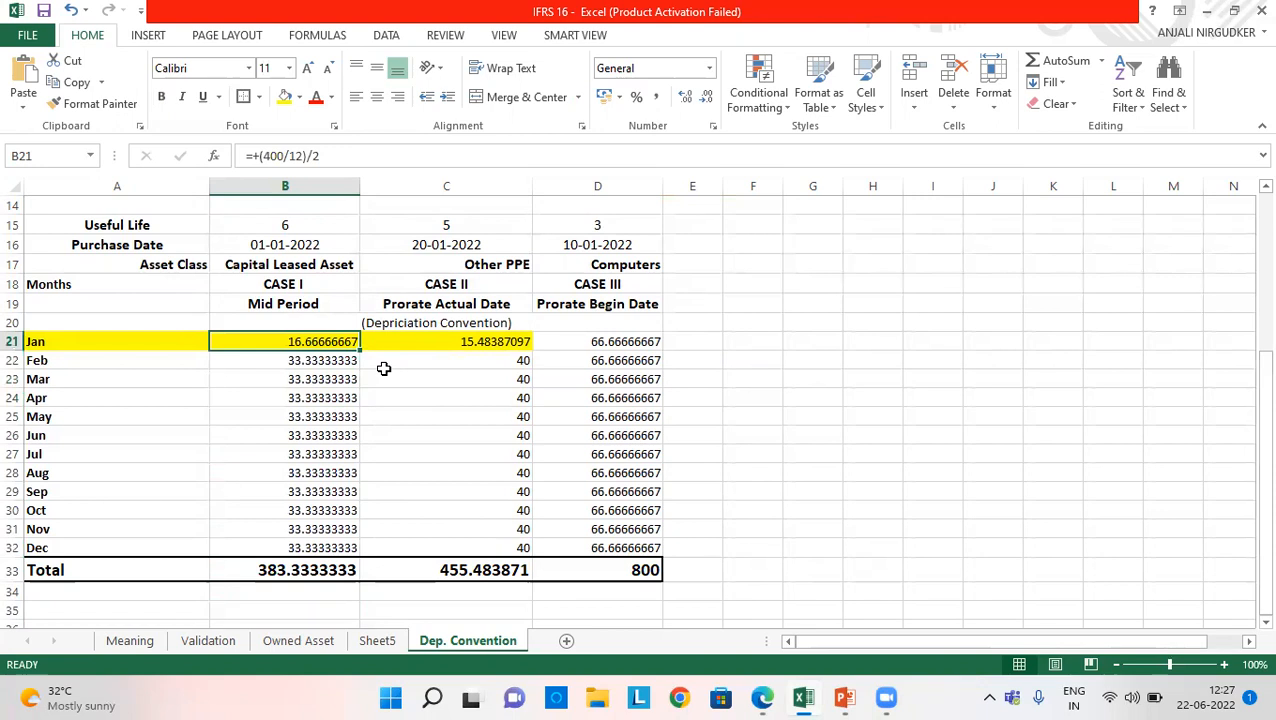
Switch to EPM Cloud Planning and expand YearTotal into quarters and Q1 into its months
{"action": "key", "text": "alt+Tab"}
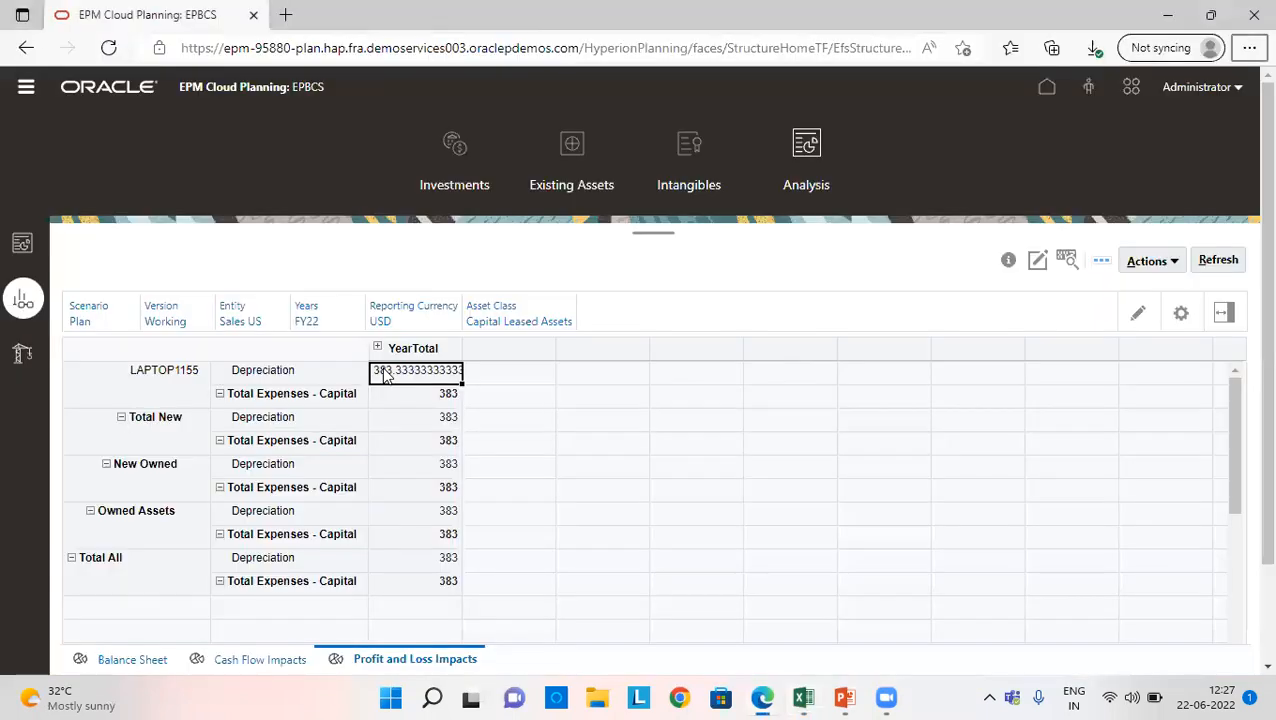
{"action": "left_click", "coordinate": [378, 349]}
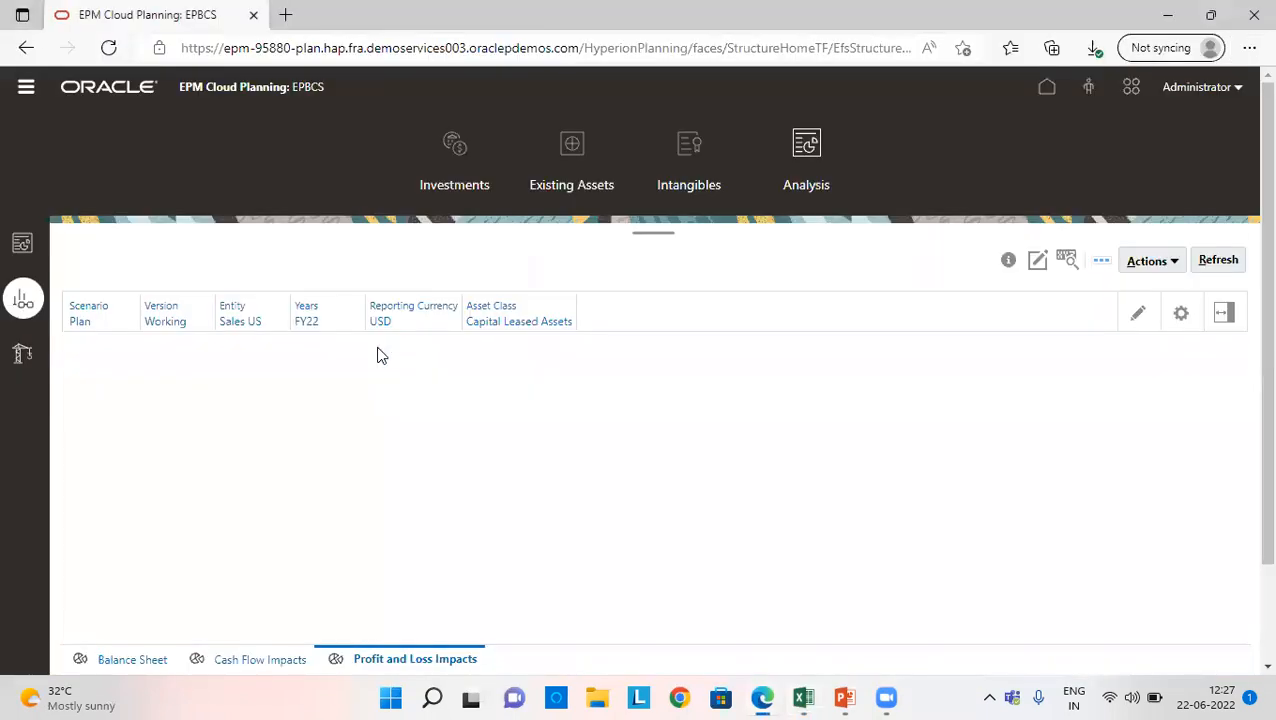
{"action": "left_click", "coordinate": [378, 348]}
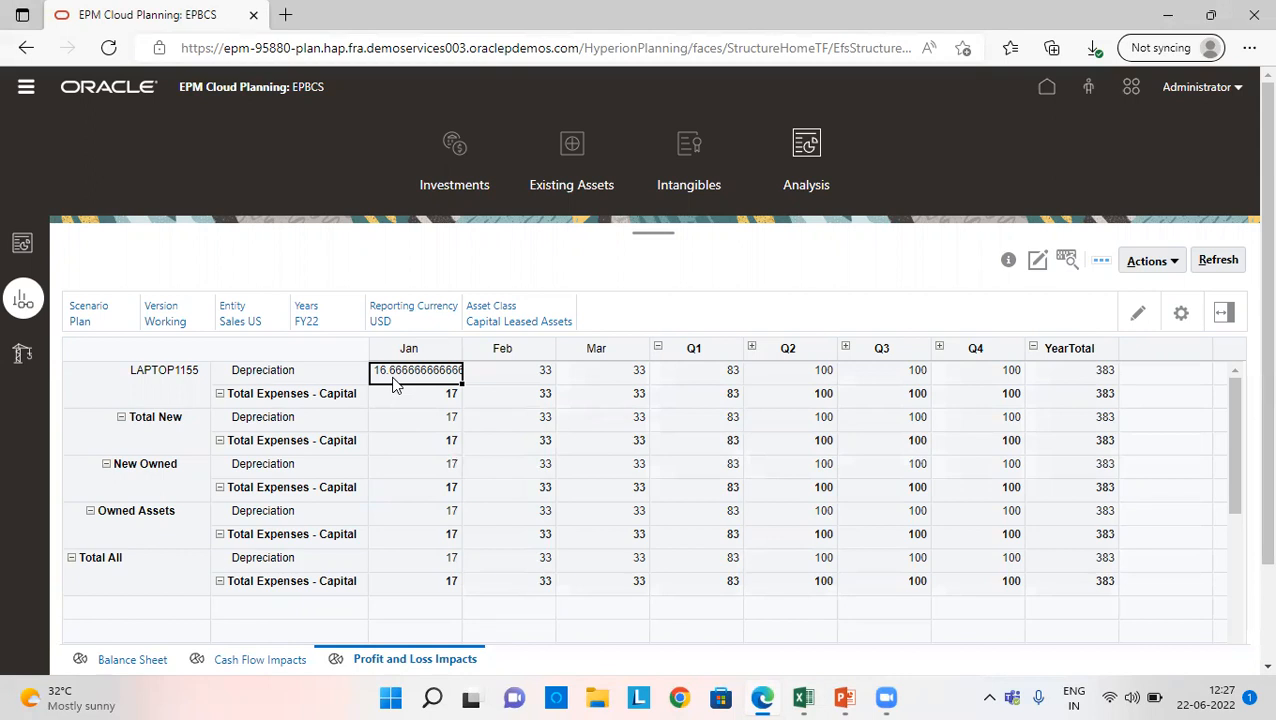
Switch to the Excel workbook and examine the Basic cost-SV numerator entries in cells E13 and F13
{"action": "key", "text": "alt+Tab"}
{"action": "key", "text": "Right"}
{"action": "key", "text": "Right"}
{"action": "key", "text": "Right"}
{"action": "key", "text": "Up"}
{"action": "key", "text": "Up"}
{"action": "key", "text": "Up"}
{"action": "key", "text": "Up"}
{"action": "key", "text": "Up"}
{"action": "key", "text": "Up"}
{"action": "key", "text": "Up"}
{"action": "key", "text": "Up"}
{"action": "key", "text": "Up"}
{"action": "key", "text": "Up"}
{"action": "key", "text": "Up"}
{"action": "key", "text": "Up"}
{"action": "key", "text": "Up"}
{"action": "key", "text": "Up"}
{"action": "key", "text": "Up"}
{"action": "key", "text": "Up"}
{"action": "key", "text": "Down"}
{"action": "key", "text": "Down"}
{"action": "key", "text": "Down"}
{"action": "key", "text": "Down"}
{"action": "key", "text": "Down"}
{"action": "key", "text": "Down"}
{"action": "key", "text": "Down"}
{"action": "key", "text": "Down"}
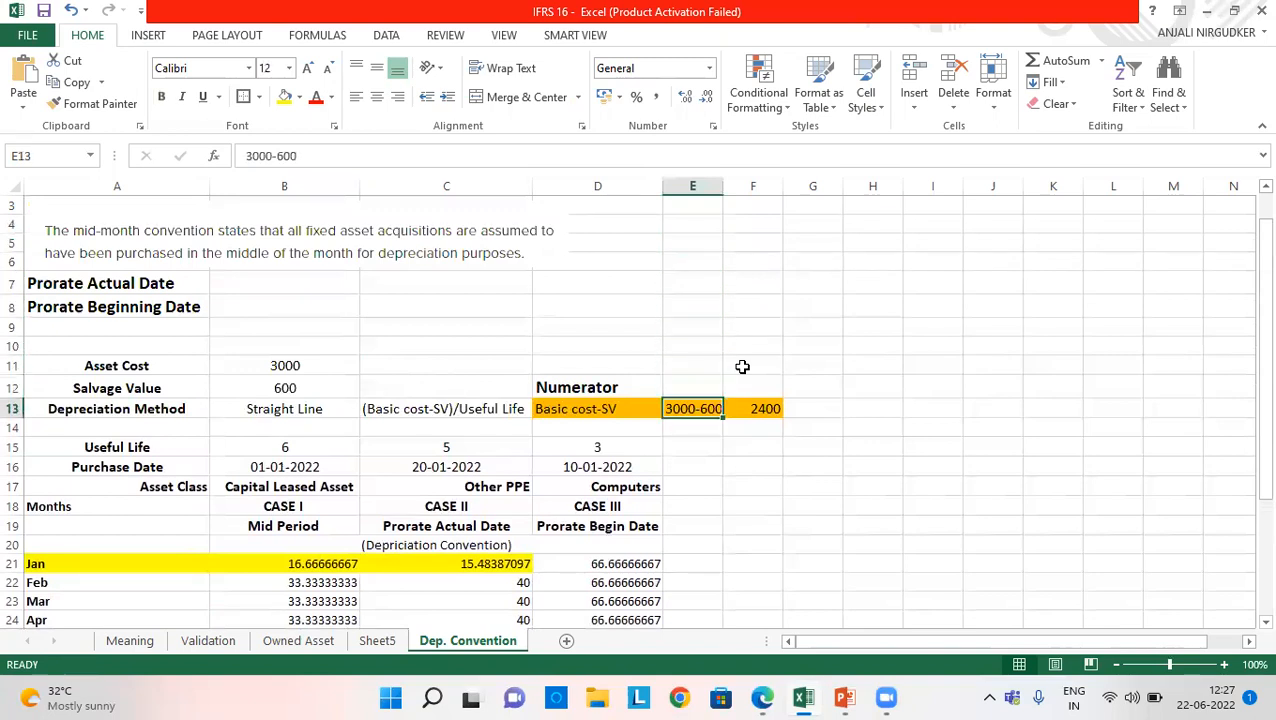
{"action": "key", "text": "Right"}
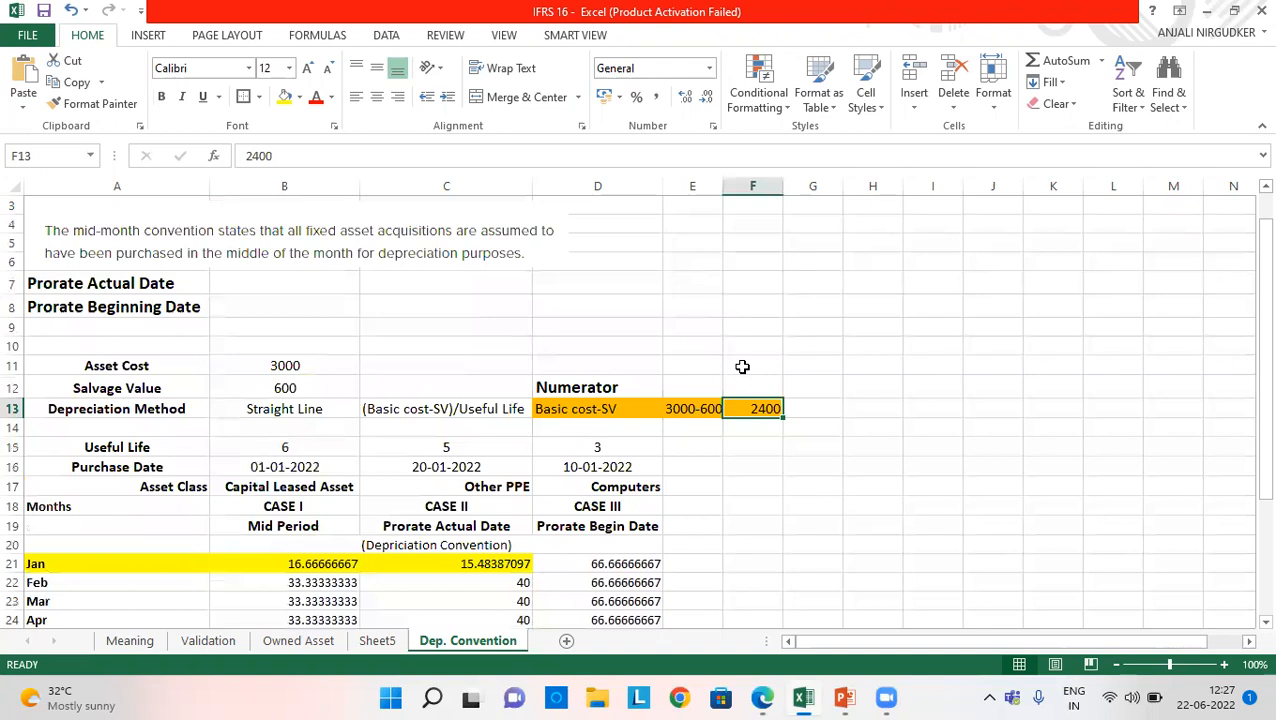
Calculate the yearly depreciation in cell F21 with the formula +2400/6
{"action": "key", "text": "Down"}
{"action": "key", "text": "Down"}
{"action": "key", "text": "Down"}
{"action": "key", "text": "Down"}
{"action": "key", "text": "Down"}
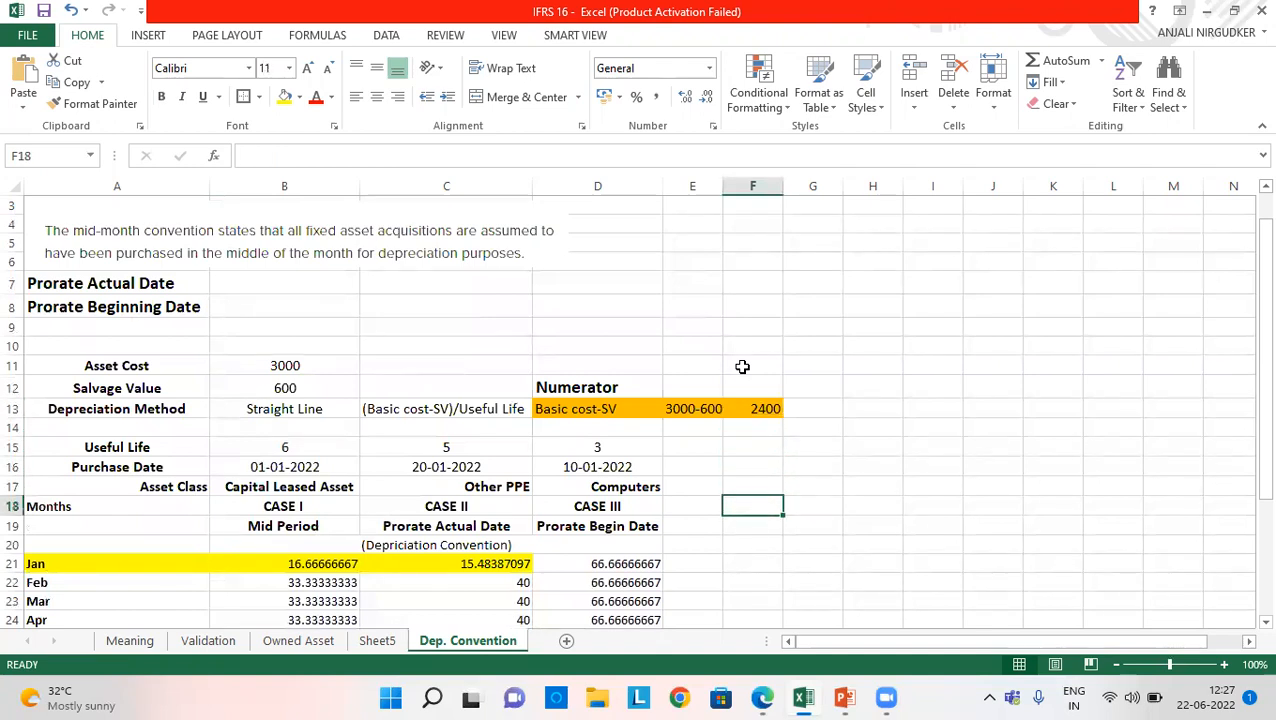
{"action": "key", "text": "Down"}
{"action": "key", "text": "Down"}
{"action": "key", "text": "Down"}
{"action": "type", "text": "+"}
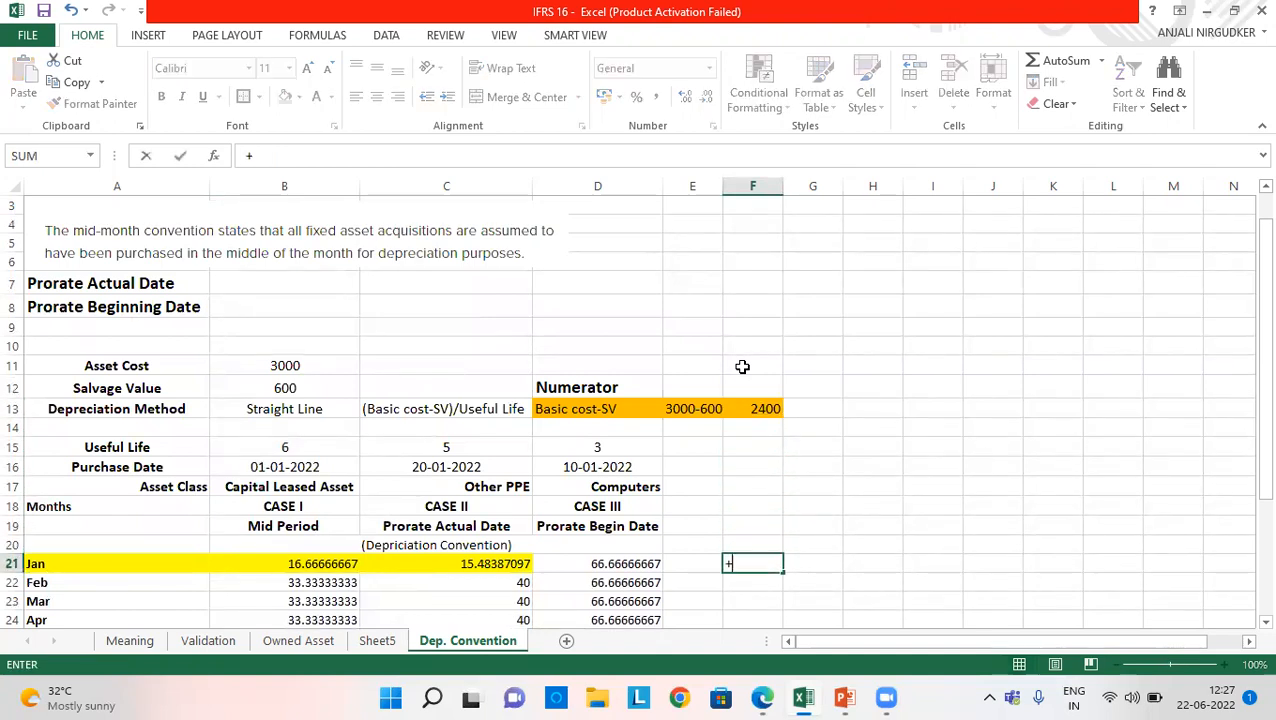
{"action": "type", "text": "2400"}
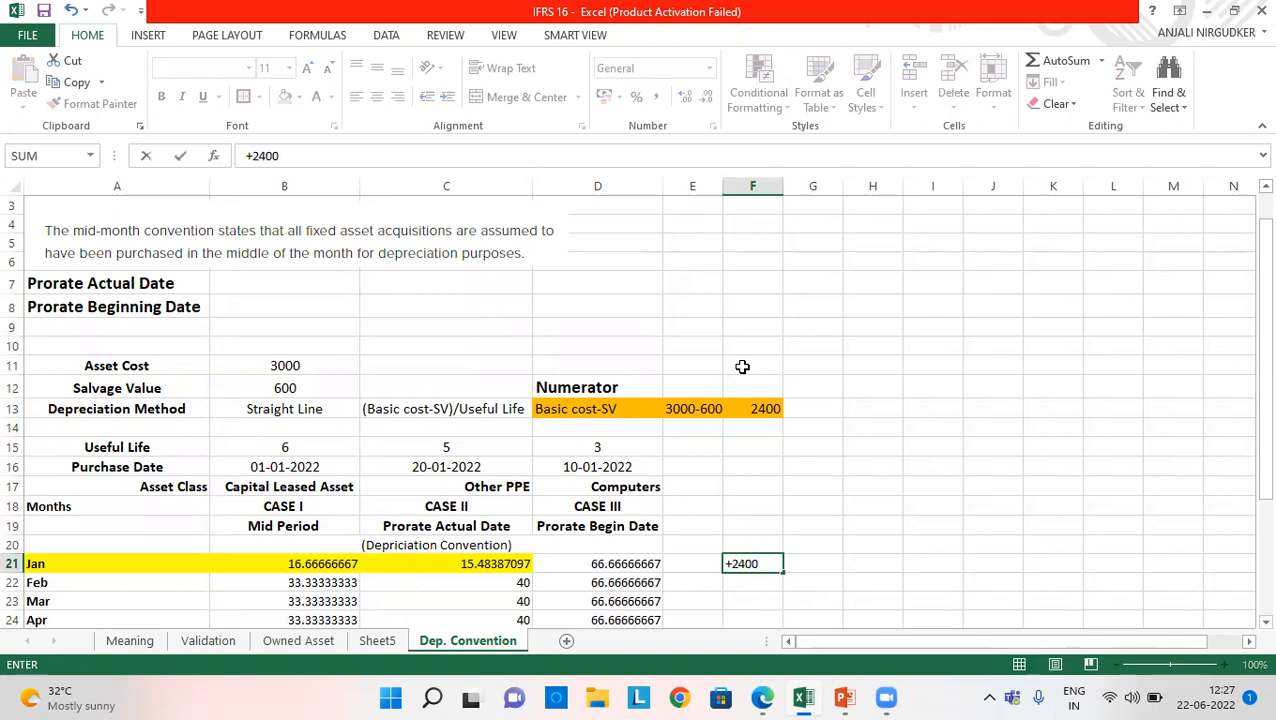
{"action": "type", "text": "/"}
{"action": "type", "text": "6"}
{"action": "key", "text": "Return"}
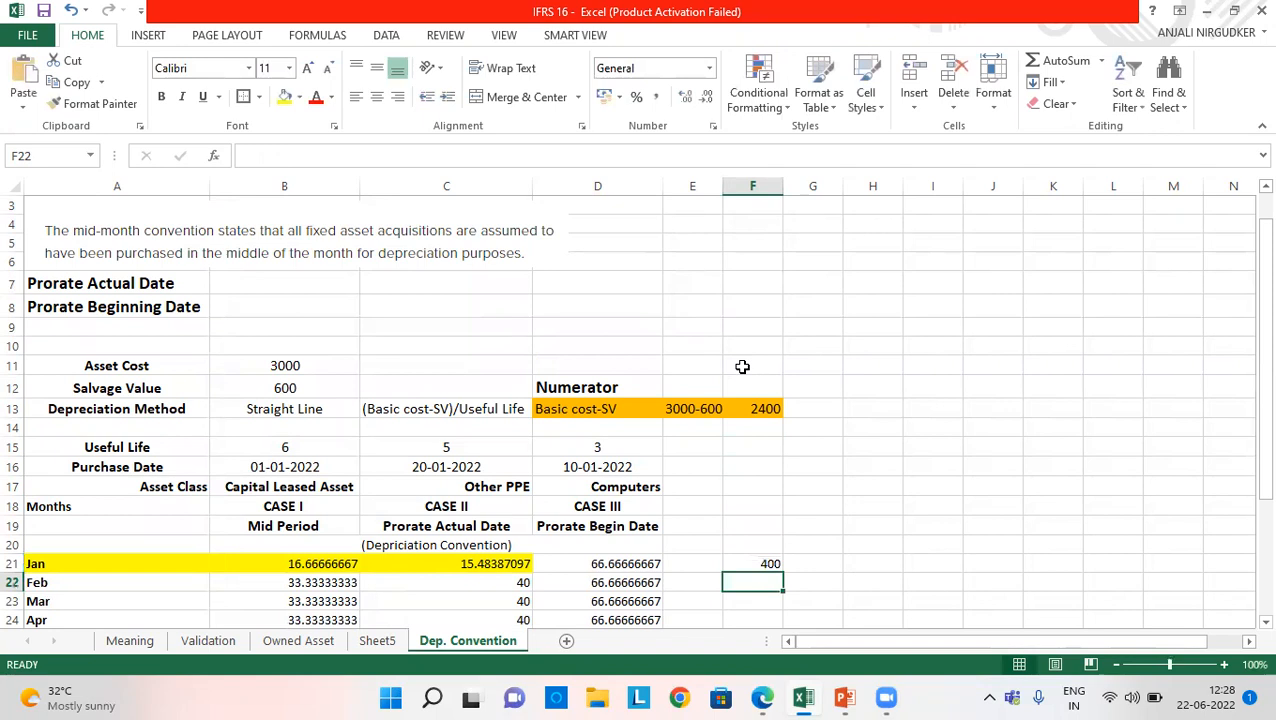
{"action": "key", "text": "Up"}
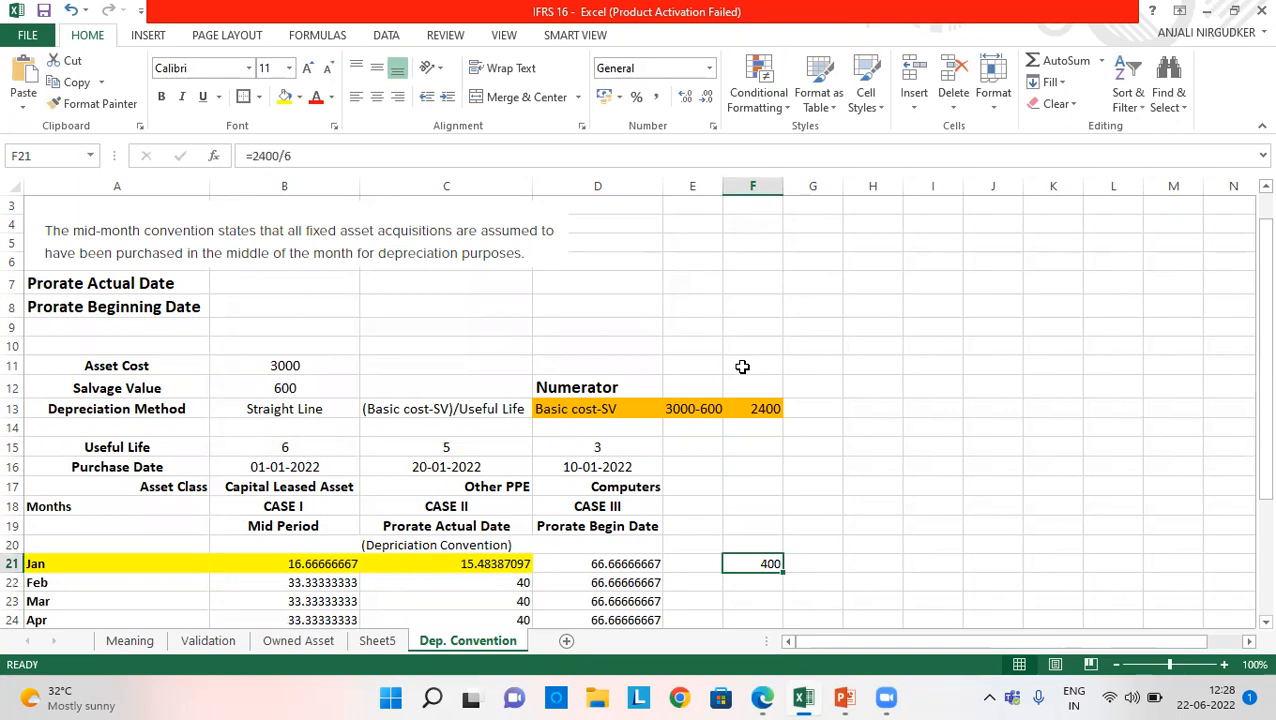
Calculate the monthly depreciation in cell F22 with the formula +F21/12
{"action": "key", "text": "Down"}
{"action": "type", "text": "+"}
{"action": "key", "text": "Up"}
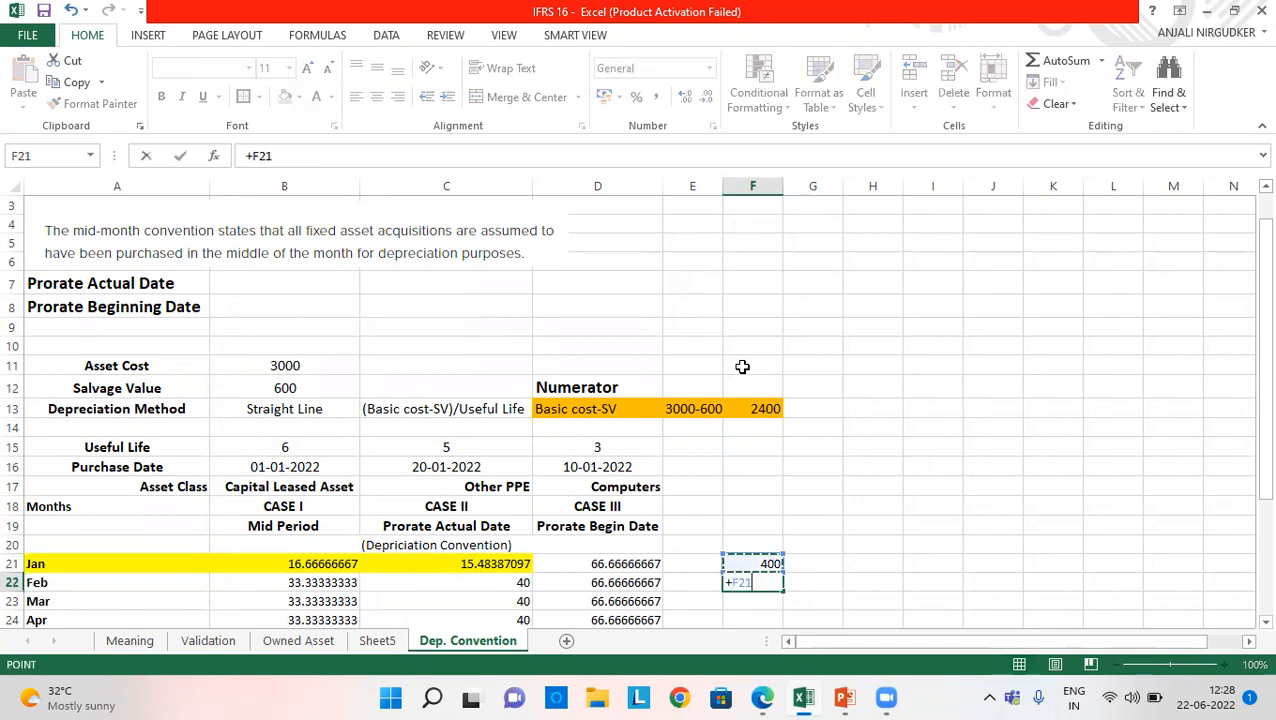
{"action": "type", "text": "/12"}
{"action": "key", "text": "Return"}
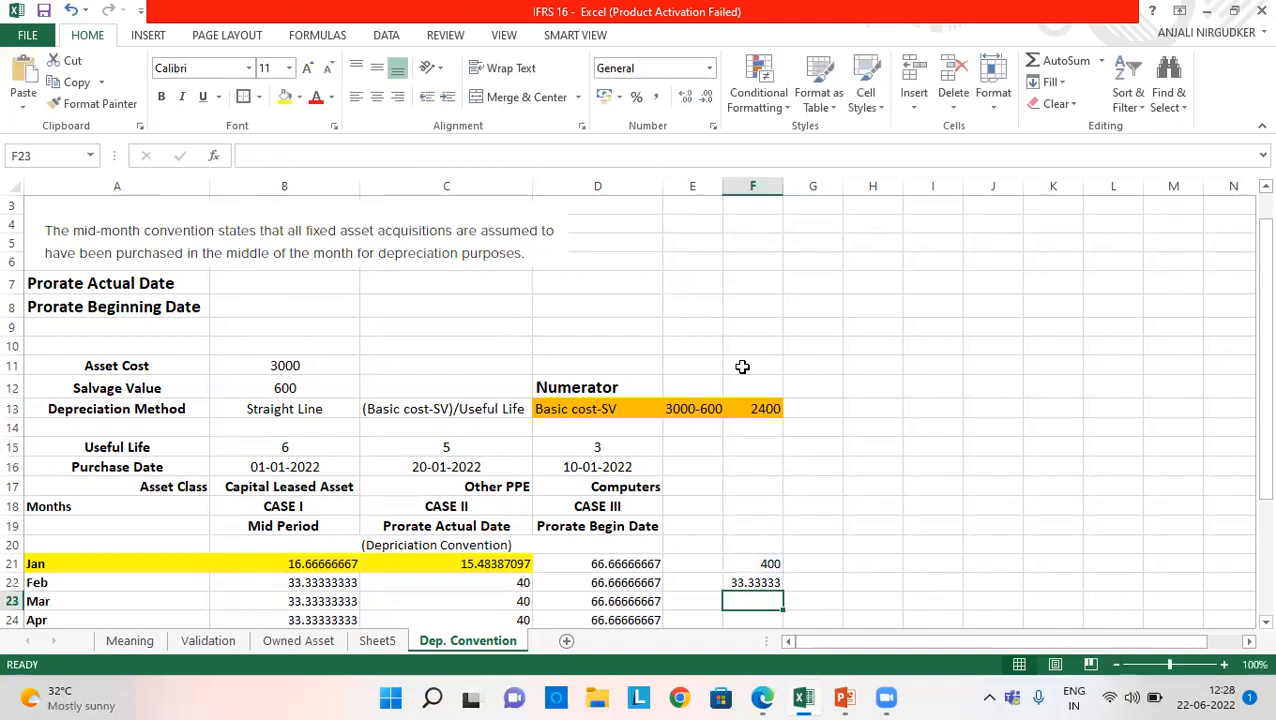
Compare the yearly depreciation in cell F21 with the Jan Mid Period formula in cell B21
{"action": "key", "text": "Up"}
{"action": "key", "text": "Up"}
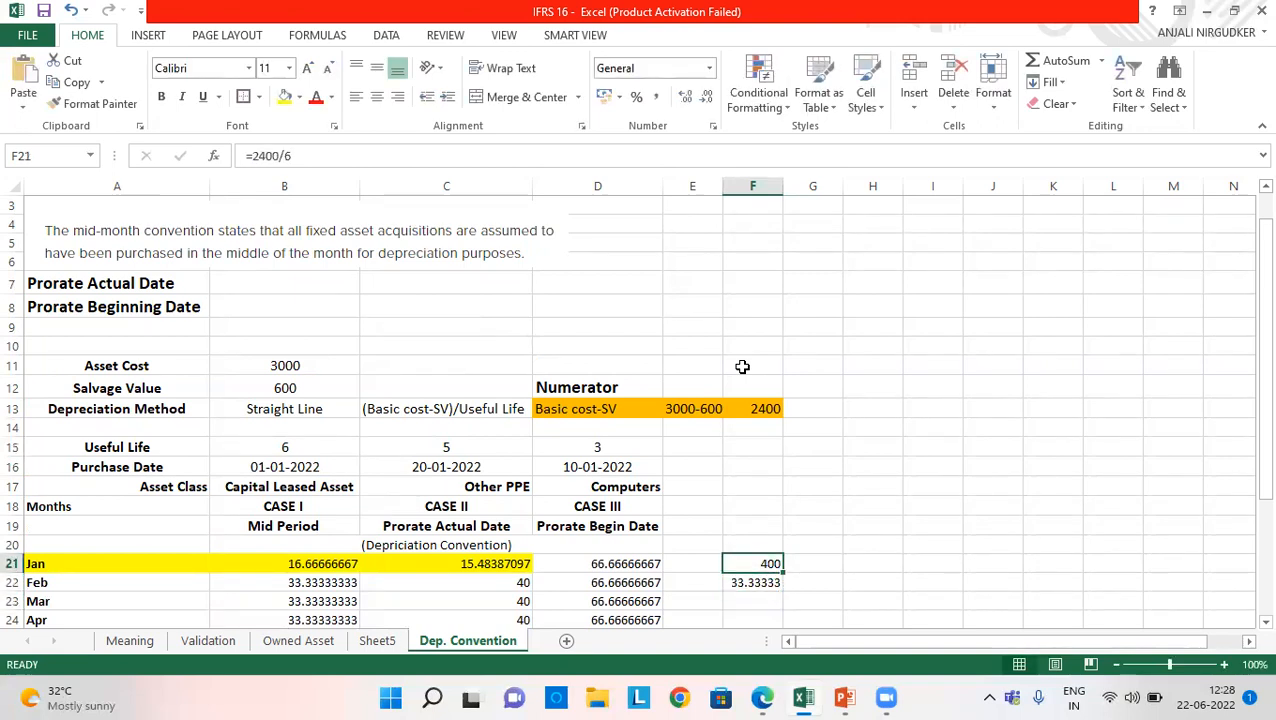
{"action": "key", "text": "Left"}
{"action": "key", "text": "Left"}
{"action": "key", "text": "Left"}
{"action": "key", "text": "Left"}
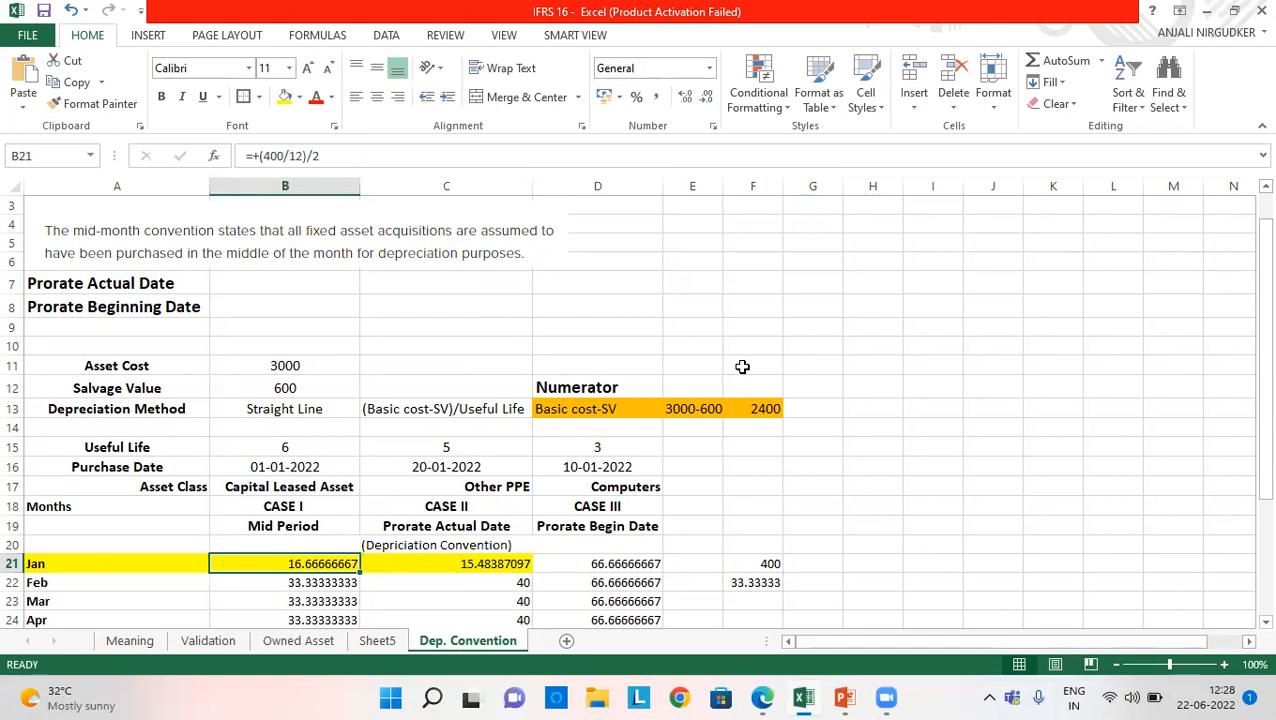
Calculate the half-month depreciation in cell F23 with the formula +F22/2
{"action": "key", "text": "Right"}
{"action": "key", "text": "Right"}
{"action": "key", "text": "Right"}
{"action": "key", "text": "Right"}
{"action": "key", "text": "Down"}
{"action": "key", "text": "Down"}
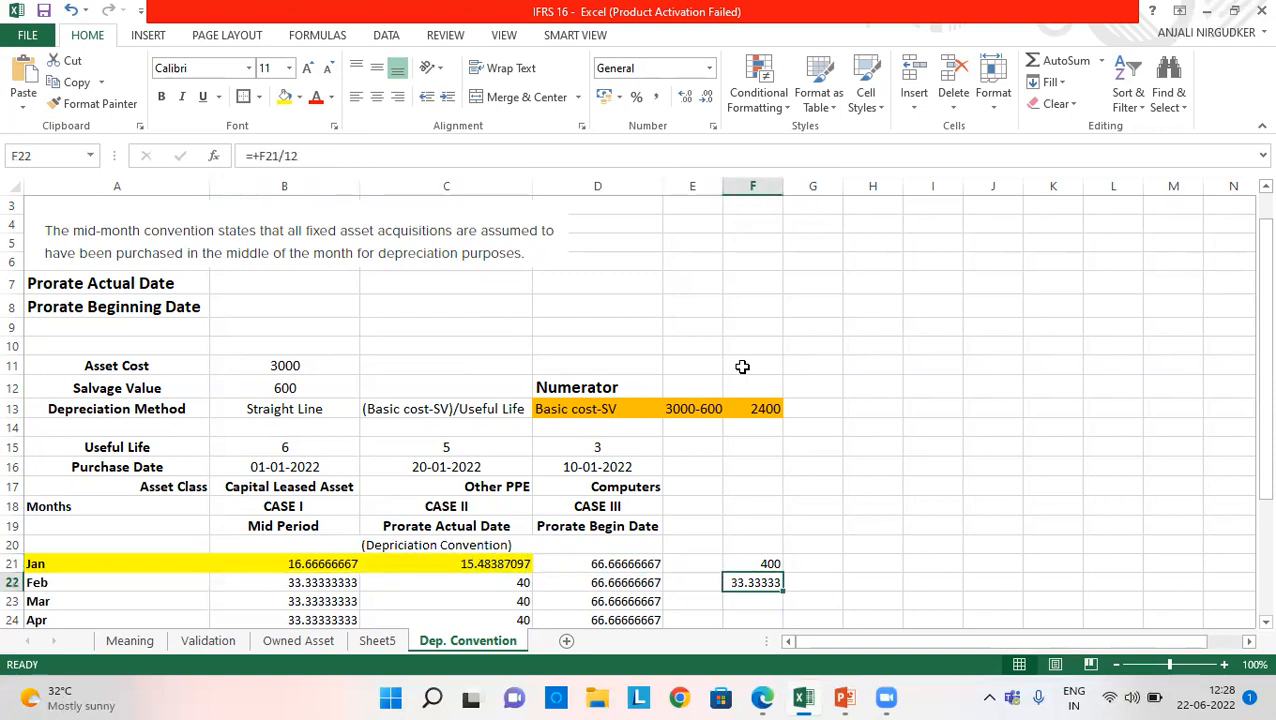
{"action": "type", "text": "+"}
{"action": "key", "text": "Up"}
{"action": "type", "text": "/2"}
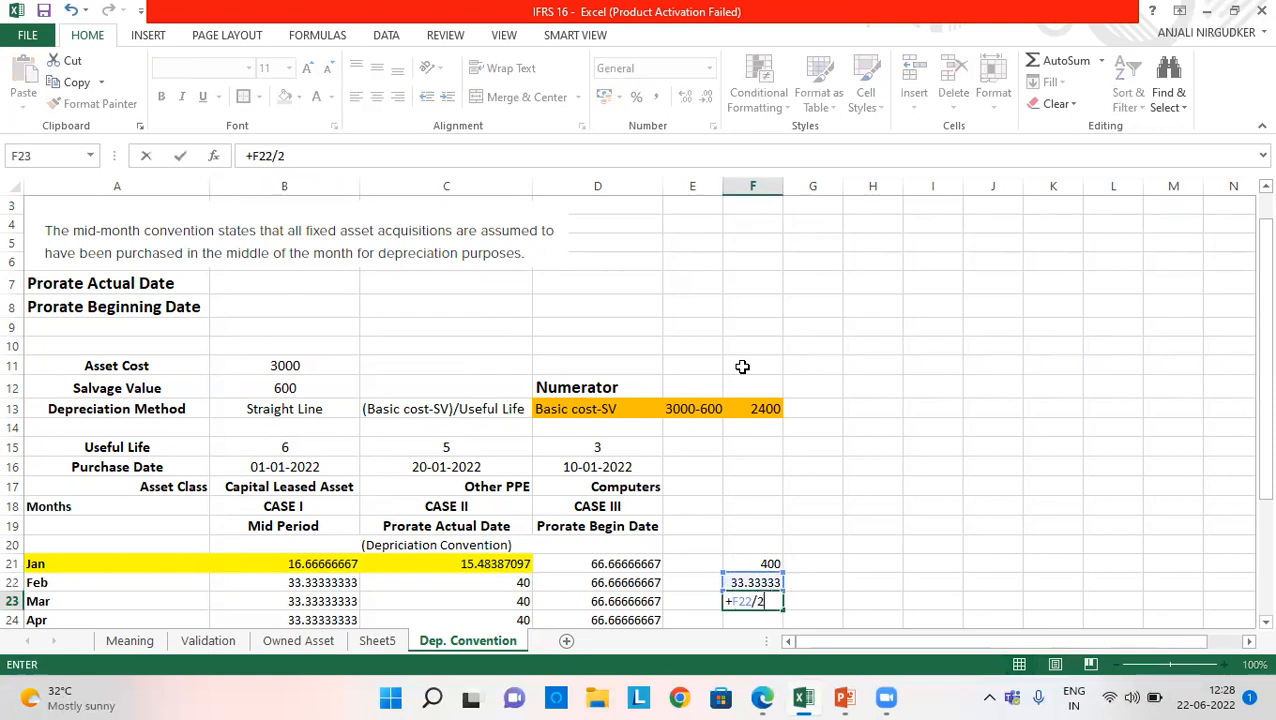
{"action": "key", "text": "Return"}
{"action": "key", "text": "Up"}
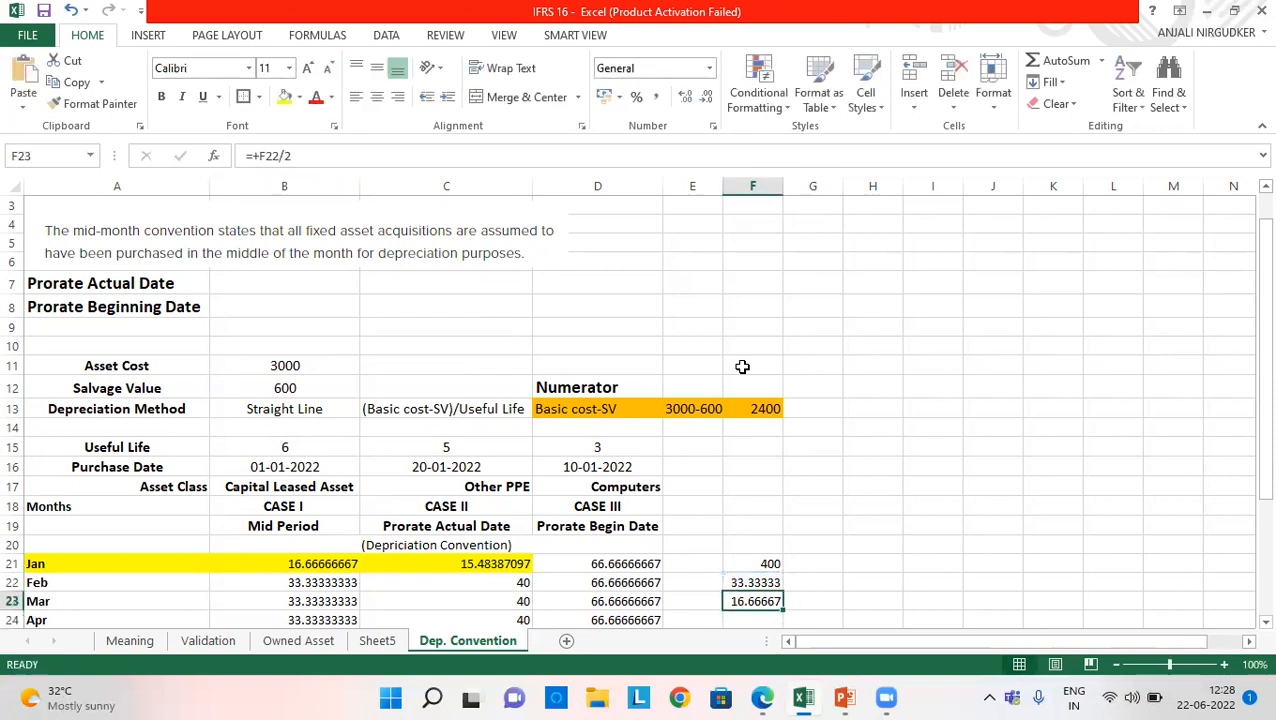
Review the Capital Leased Asset column's monthly Mid Period figures from Jan to Dec, its total and the purchase date
{"action": "key", "text": "Up"}
{"action": "key", "text": "Left"}
{"action": "key", "text": "Left"}
{"action": "key", "text": "Left"}
{"action": "key", "text": "Left"}
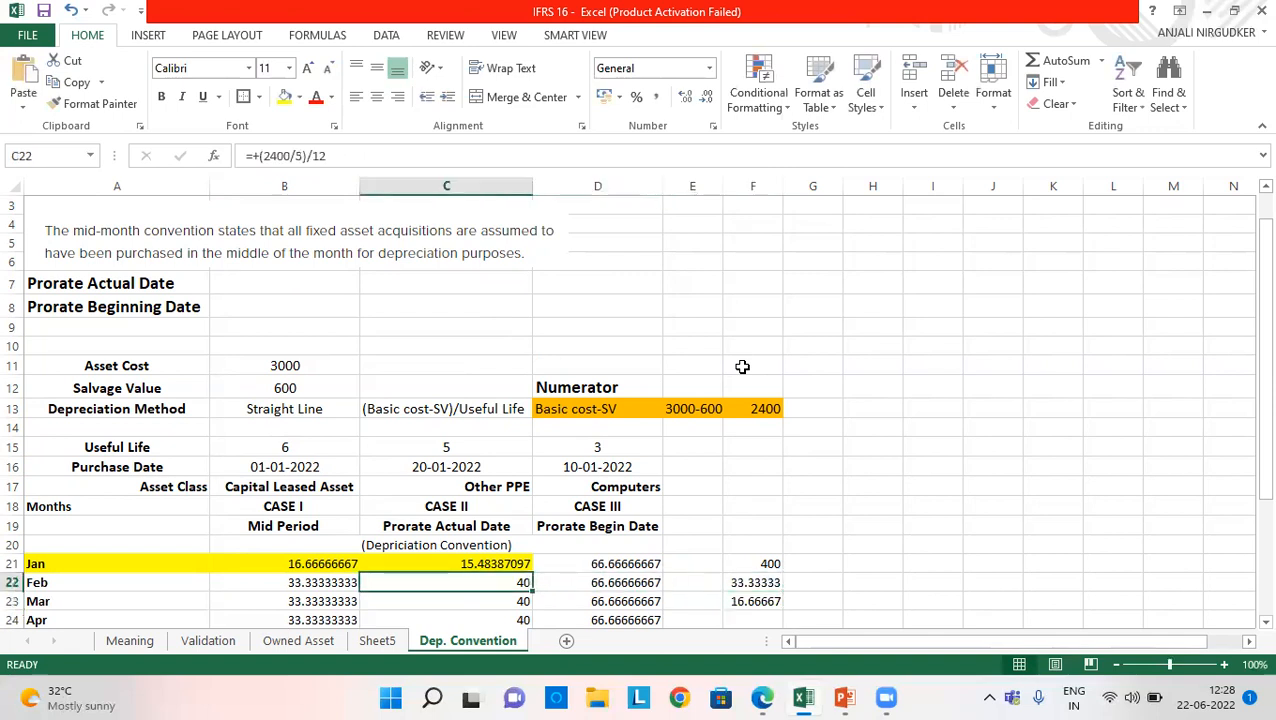
{"action": "key", "text": "Up"}
{"action": "key", "text": "Down"}
{"action": "key", "text": "Down"}
{"action": "key", "text": "Up"}
{"action": "key", "text": "Down"}
{"action": "key", "text": "Up"}
{"action": "key", "text": "Down"}
{"action": "key", "text": "Down"}
{"action": "key", "text": "Down"}
{"action": "key", "text": "Down"}
{"action": "key", "text": "Down"}
{"action": "key", "text": "Down"}
{"action": "key", "text": "Down"}
{"action": "key", "text": "Down"}
{"action": "key", "text": "Down"}
{"action": "key", "text": "Down"}
{"action": "key", "text": "Down"}
{"action": "key", "text": "Down"}
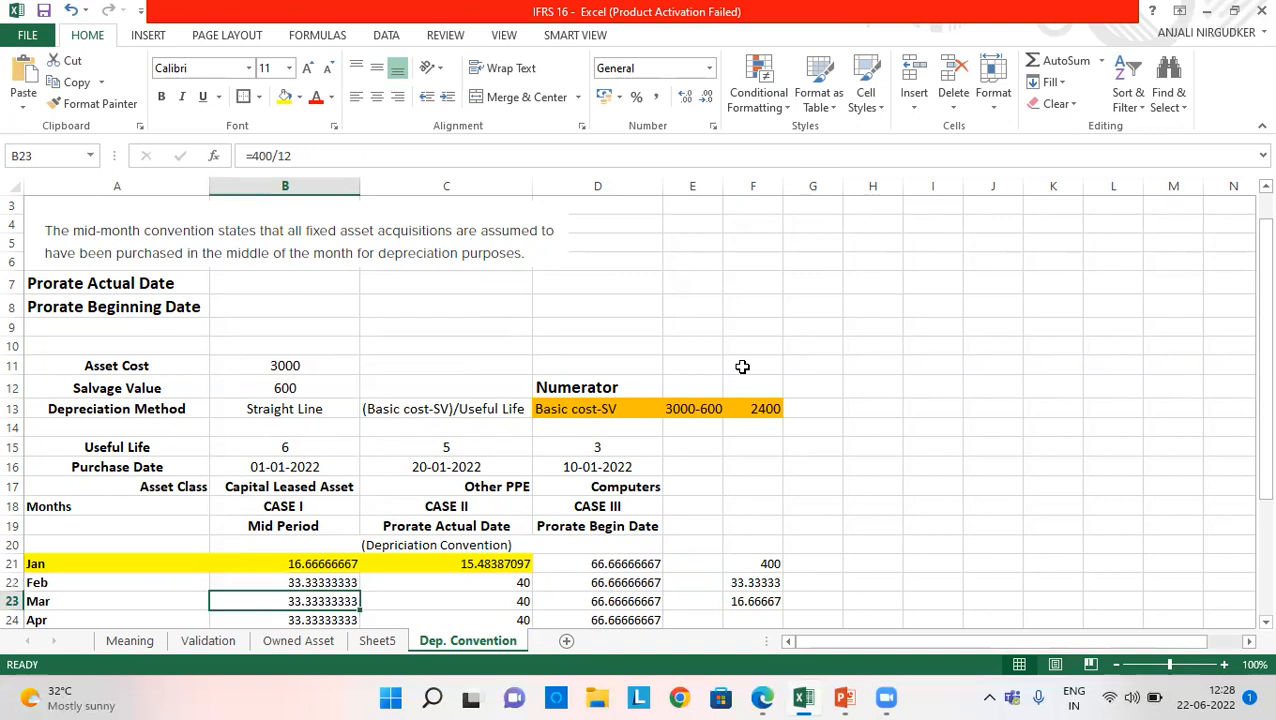
{"action": "key", "text": "Up"}
{"action": "key", "text": "Up"}
{"action": "key", "text": "Up"}
{"action": "key", "text": "Up"}
{"action": "key", "text": "Up"}
{"action": "key", "text": "Up"}
{"action": "key", "text": "Up"}
{"action": "key", "text": "Up"}
{"action": "key", "text": "Up"}
{"action": "key", "text": "Up"}
{"action": "key", "text": "Up"}
{"action": "key", "text": "Up"}
{"action": "key", "text": "Up"}
{"action": "key", "text": "Up"}
{"action": "key", "text": "Up"}
{"action": "key", "text": "Up"}
{"action": "key", "text": "Up"}
{"action": "key", "text": "Up"}
{"action": "key", "text": "Up"}
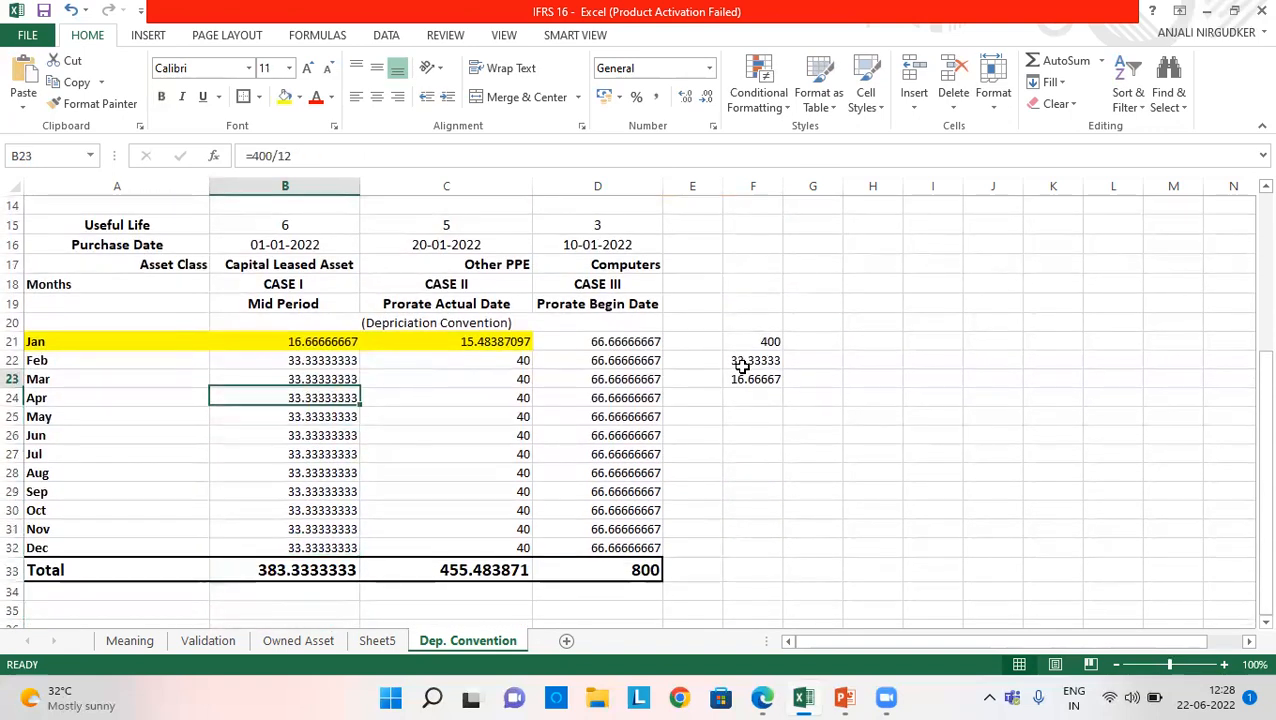
{"action": "key", "text": "Down"}
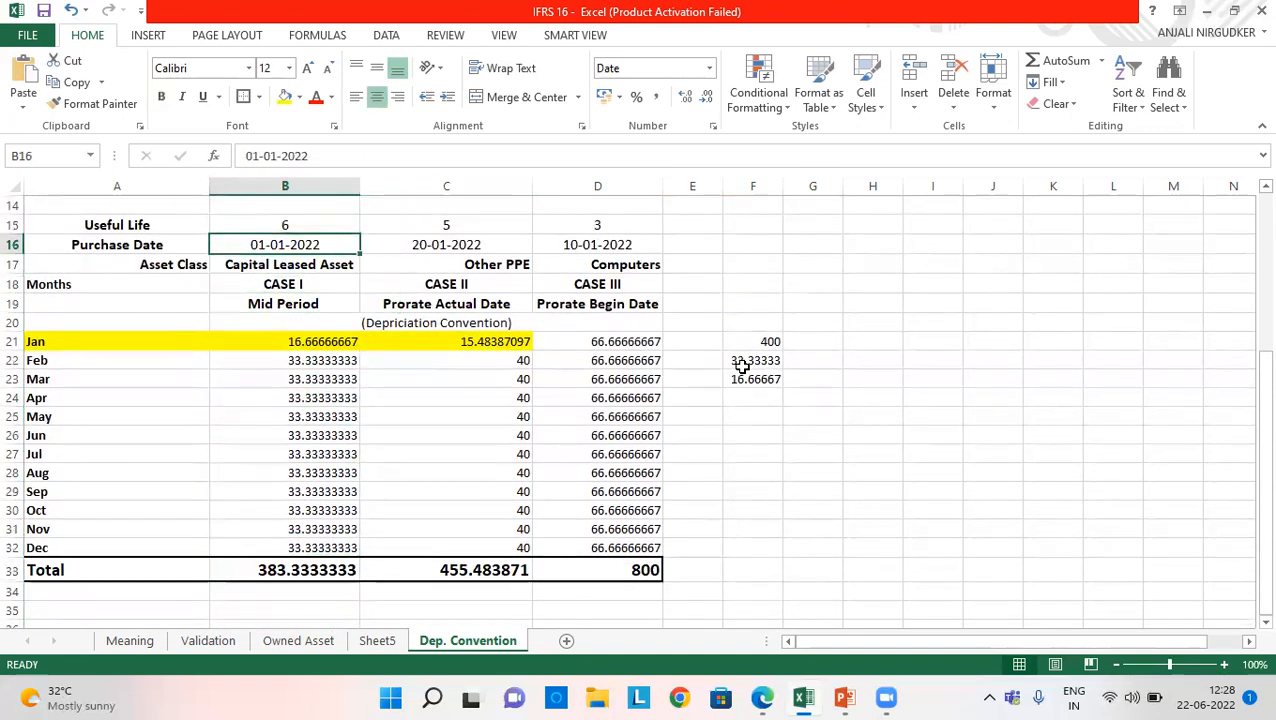
Switch to EPM Cloud Planning and check the laptop's depreciation across the months and quarters, returning to Jan
{"action": "key", "text": "alt+Tab"}
{"action": "key", "text": "Right"}
{"action": "key", "text": "Right"}
{"action": "key", "text": "Right"}
{"action": "key", "text": "Right"}
{"action": "key", "text": "Right"}
{"action": "key", "text": "Right"}
{"action": "key", "text": "Right"}
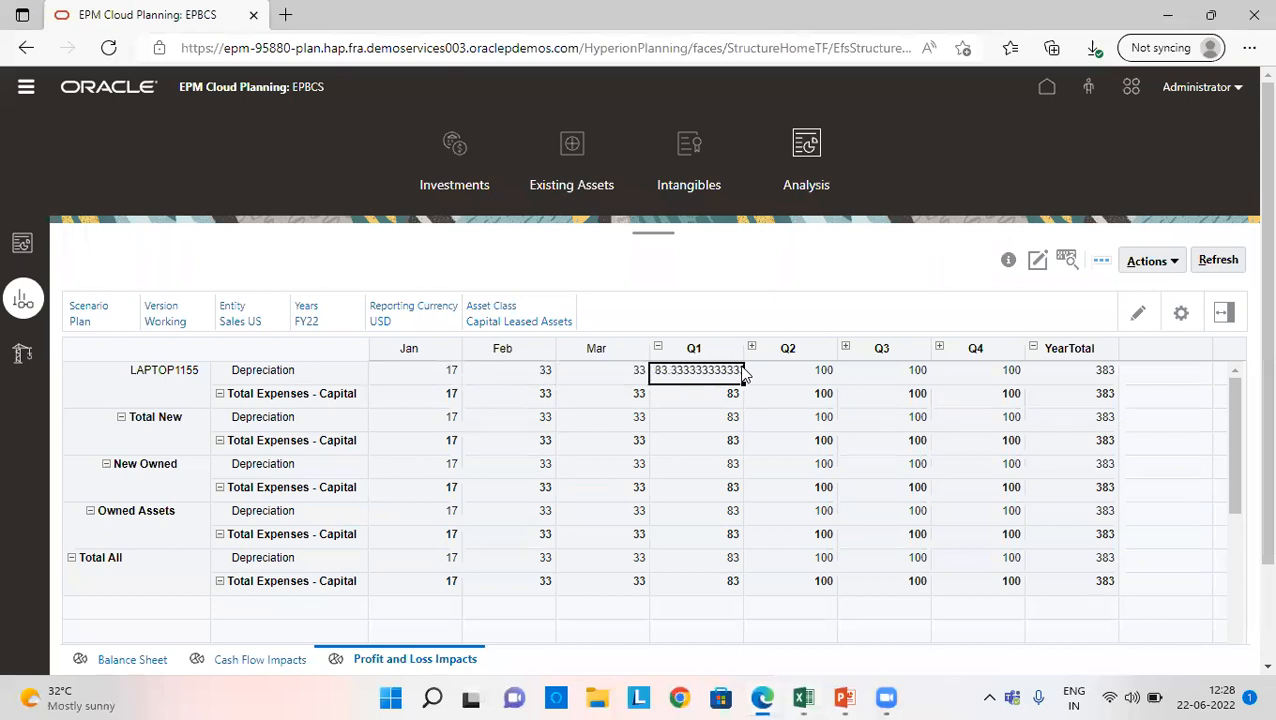
{"action": "key", "text": "Left"}
{"action": "key", "text": "Left"}
{"action": "key", "text": "Left"}
{"action": "key", "text": "Left"}
{"action": "key", "text": "Left"}
{"action": "key", "text": "Left"}
{"action": "key", "text": "Left"}
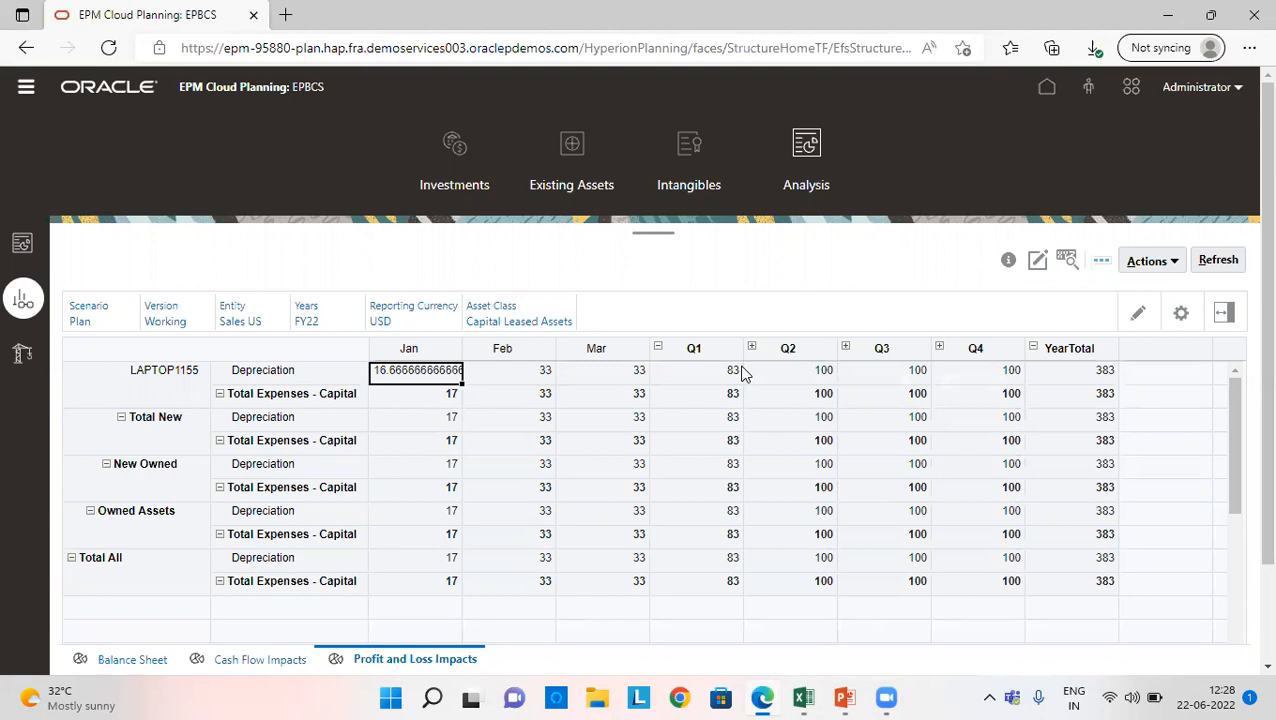
Switch to the Excel workbook and examine the CASE II Prorate Actual Date convention, Jan formula, purchase date and useful life
{"action": "key", "text": "alt+Tab"}
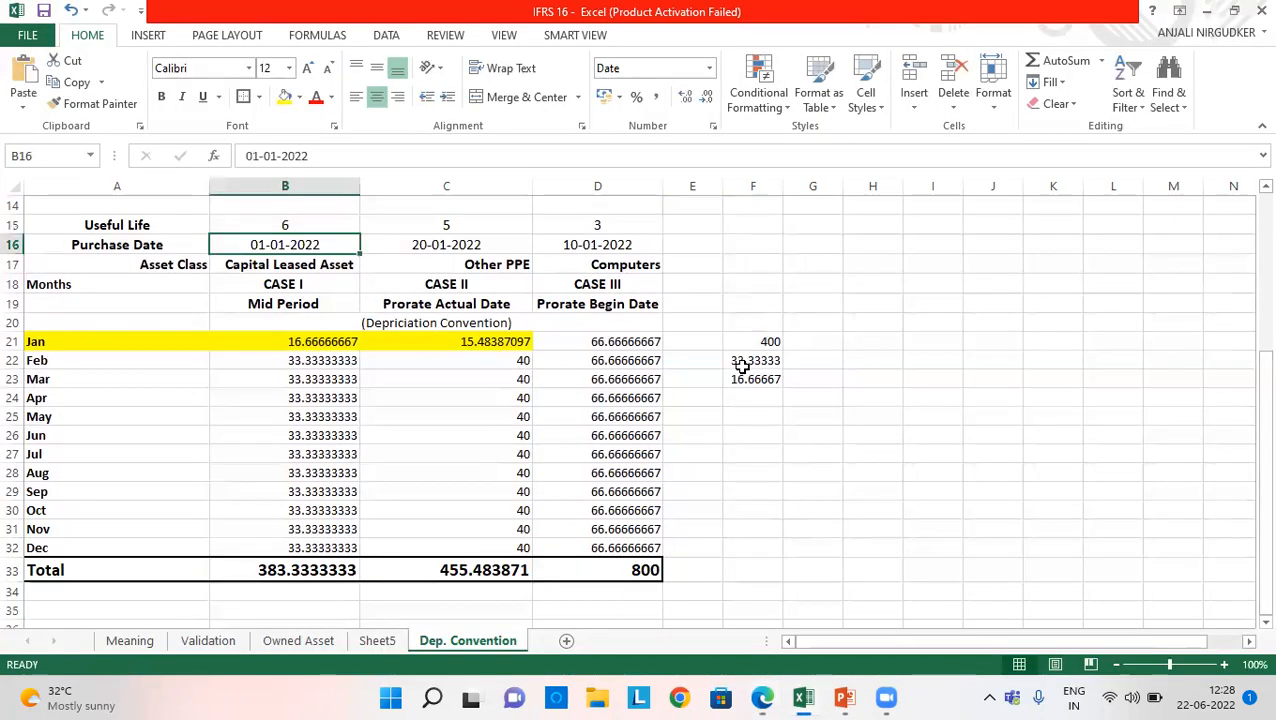
{"action": "left_click", "coordinate": [463, 284]}
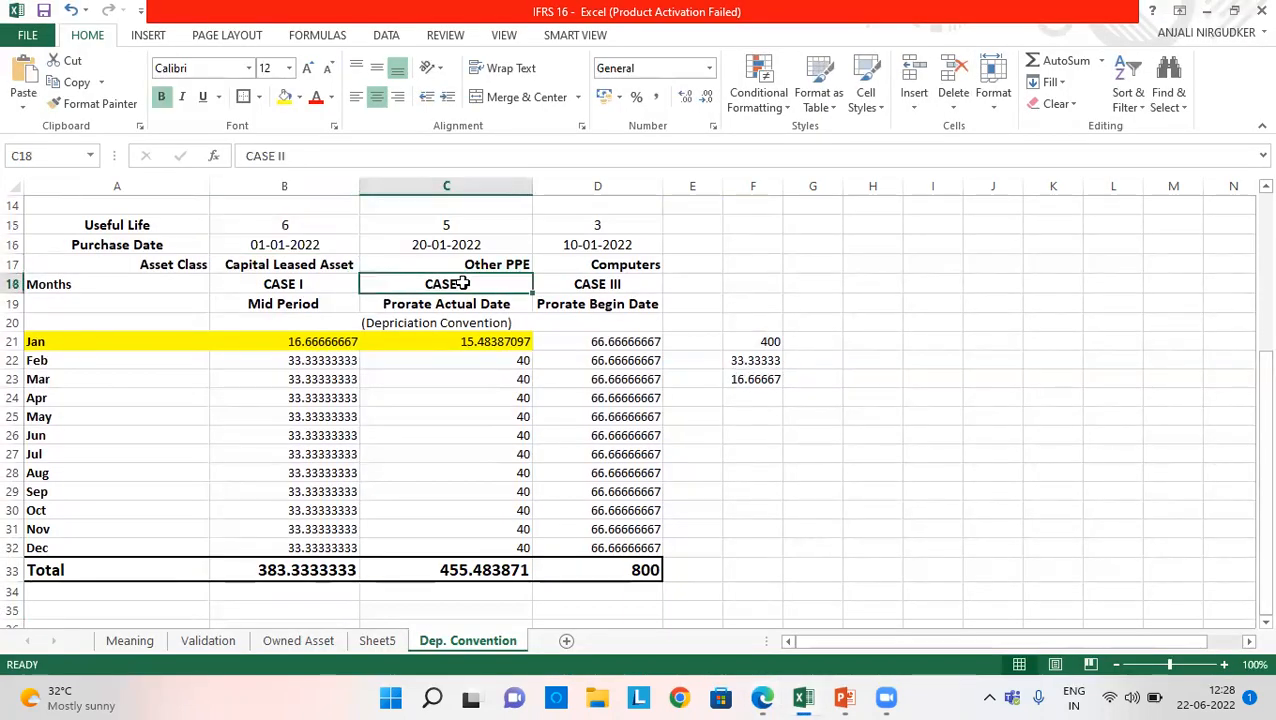
{"action": "left_click", "coordinate": [454, 305]}
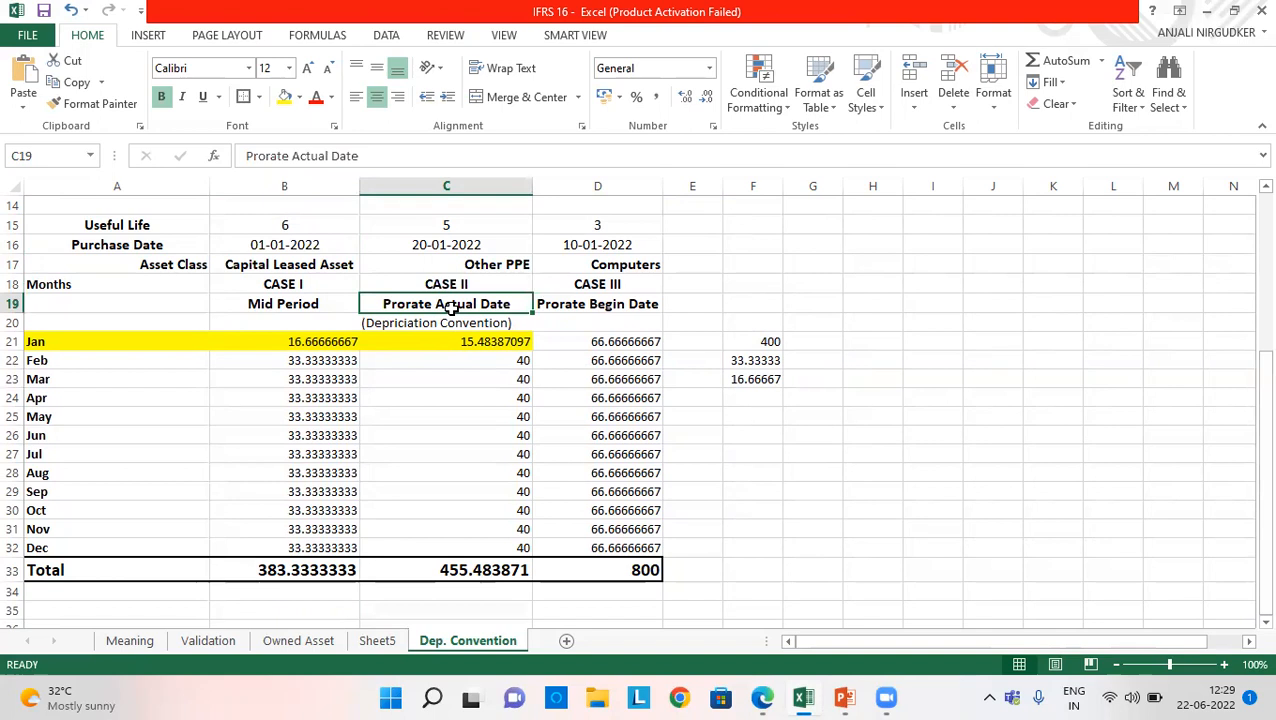
{"action": "key", "text": "Down"}
{"action": "key", "text": "Down"}
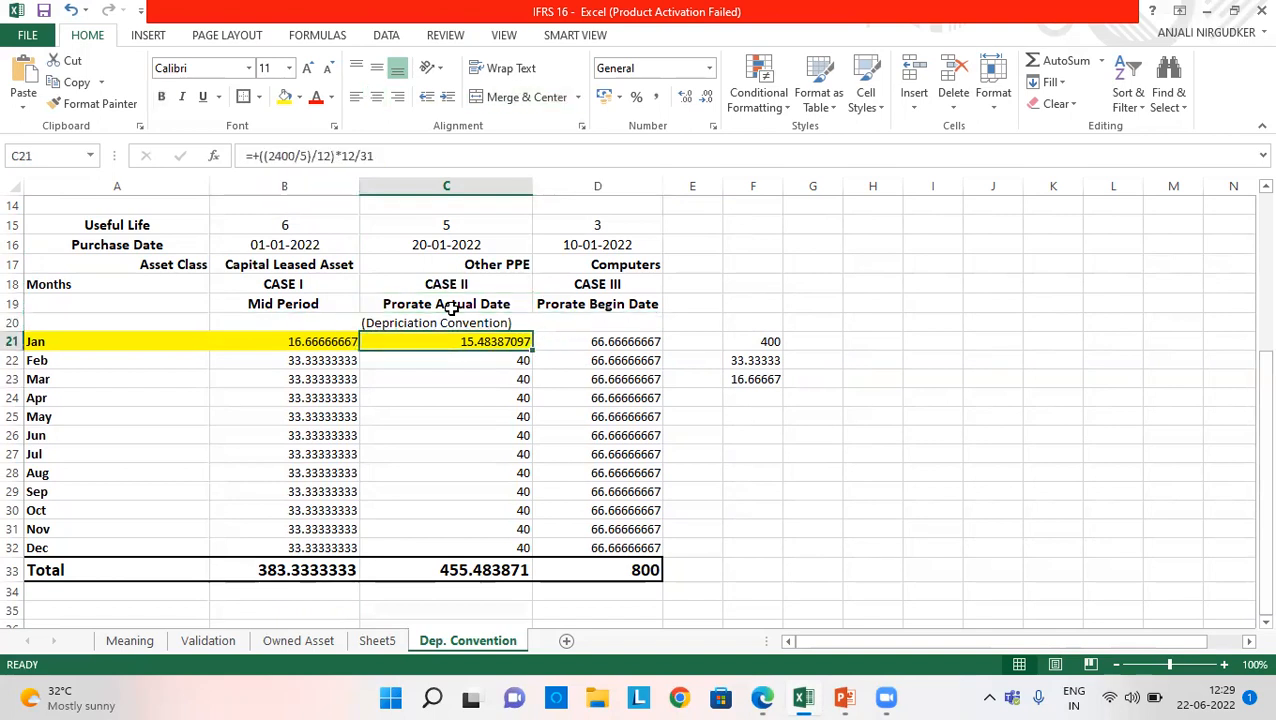
{"action": "key", "text": "Up"}
{"action": "key", "text": "Up"}
{"action": "key", "text": "Up"}
{"action": "key", "text": "Up"}
{"action": "key", "text": "Up"}
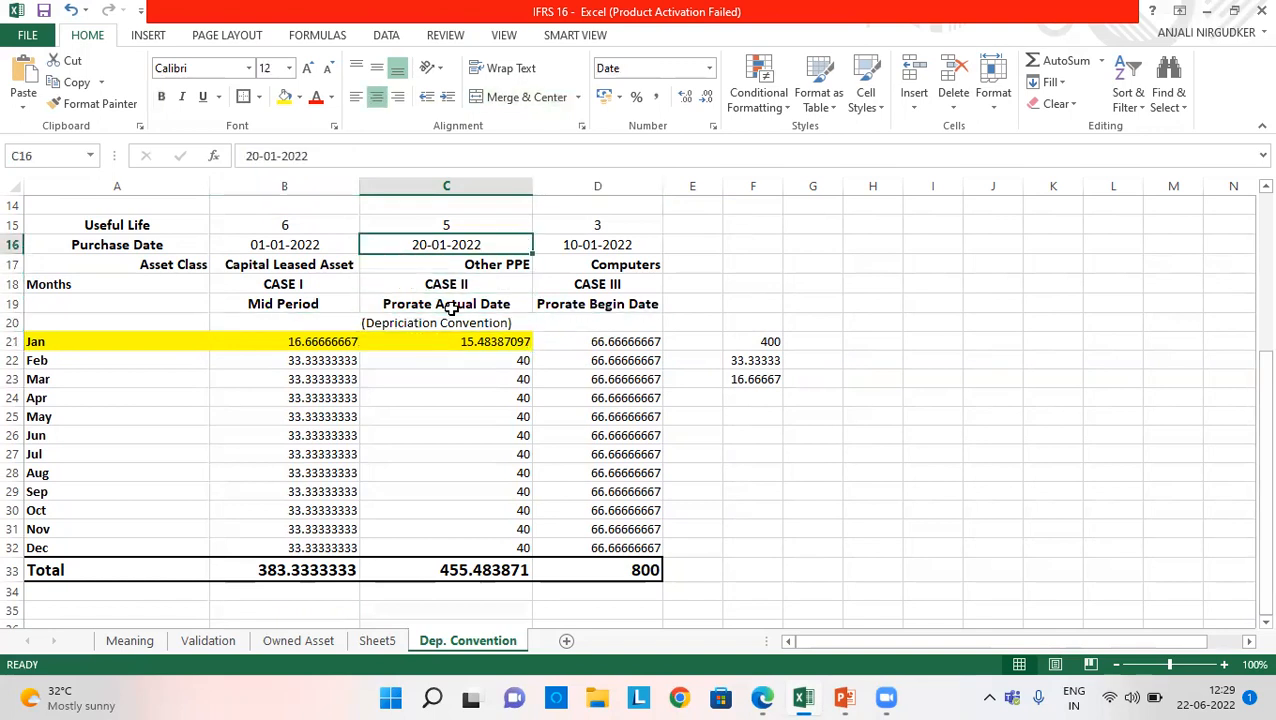
{"action": "key", "text": "Up"}
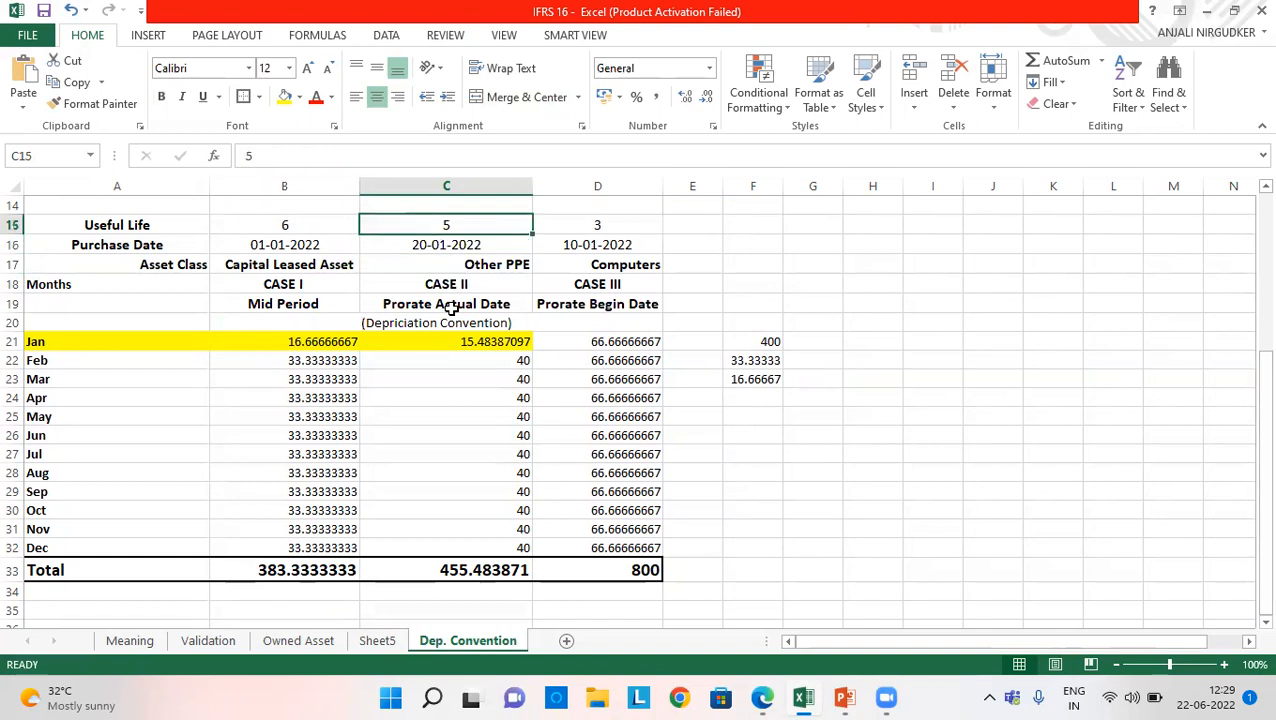
Switch to EPM Cloud Planning and check the Other Property, Plant, and Equipment row in the Investments Depreciation Assumptions
{"action": "key", "text": "alt+Tab"}
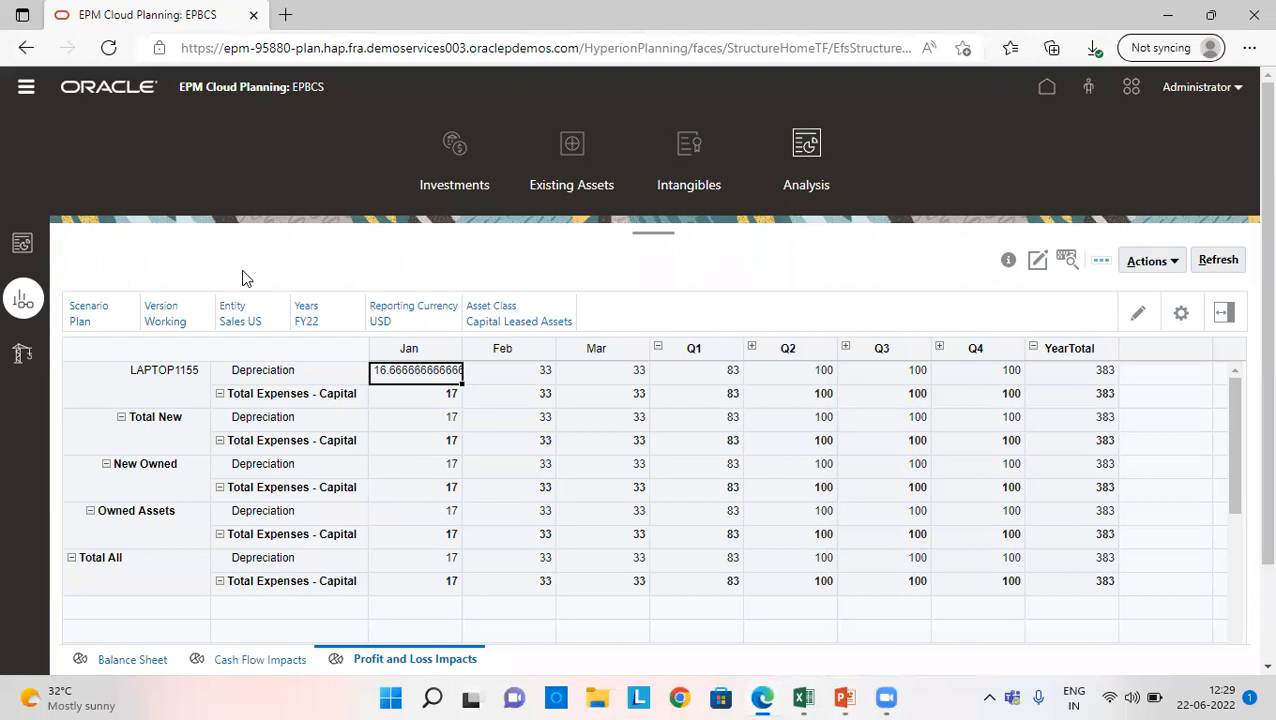
{"action": "left_click", "coordinate": [472, 162]}
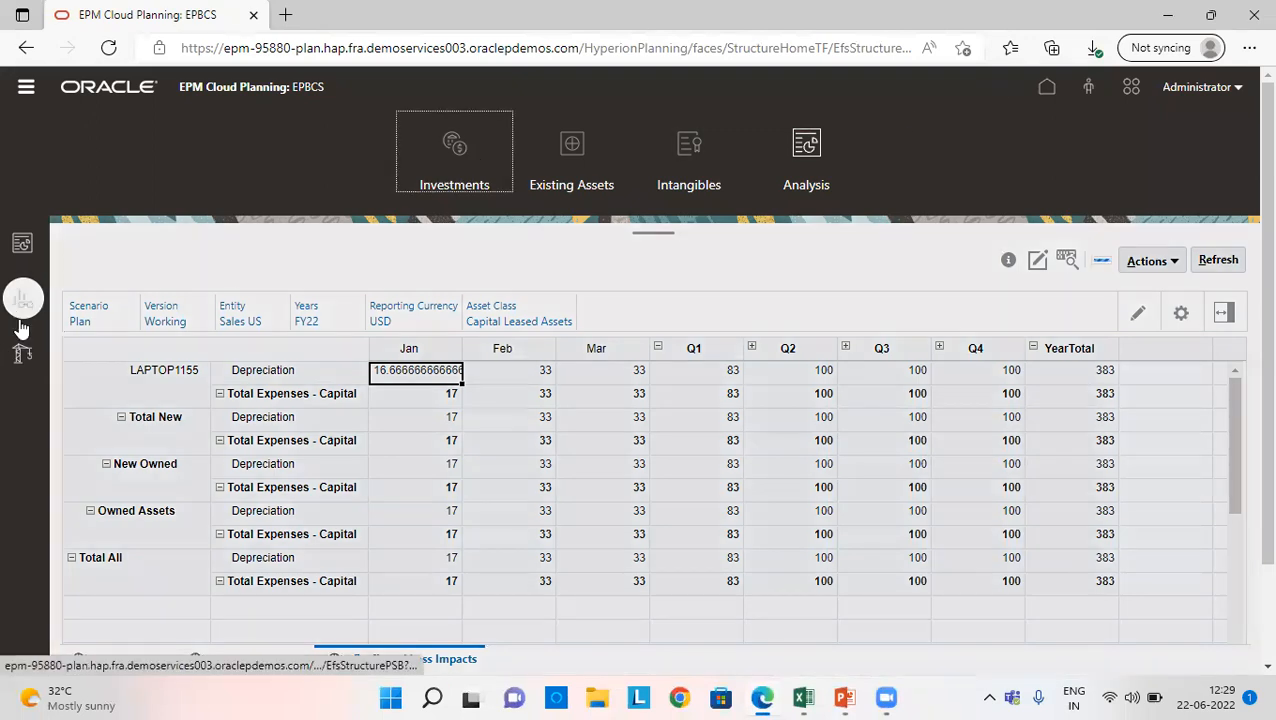
{"action": "key", "text": "alt+Tab"}
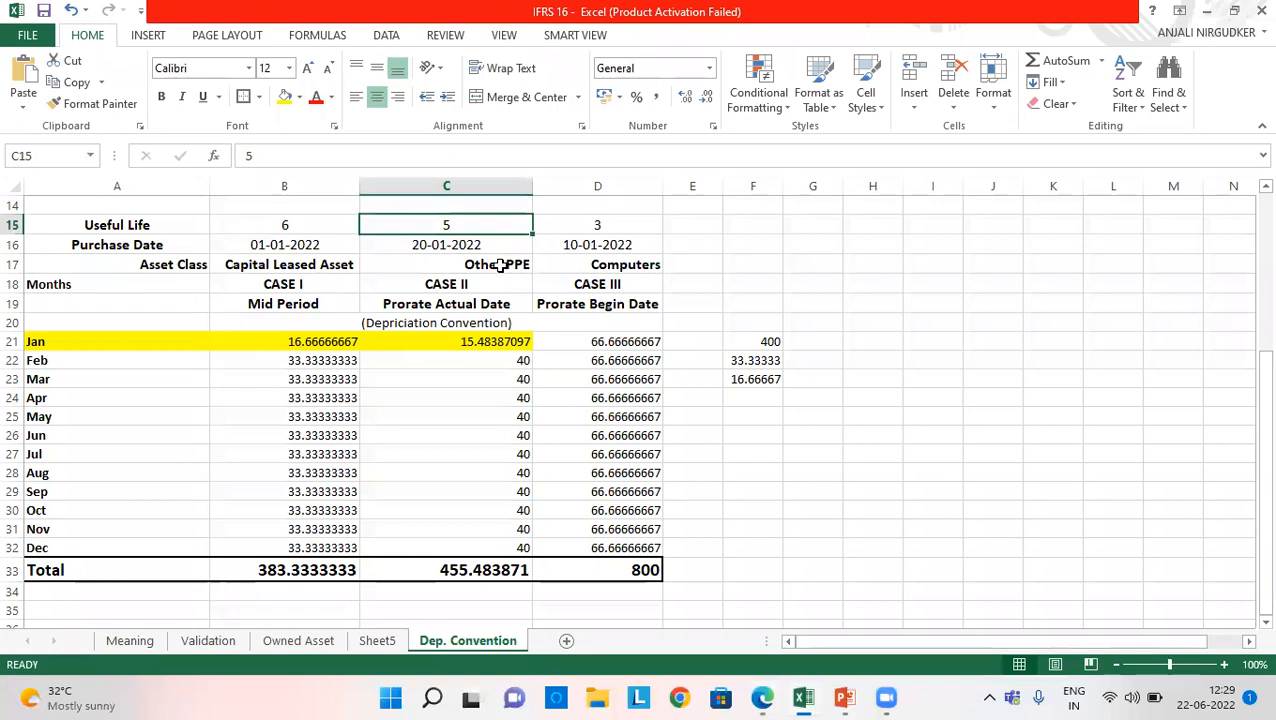
{"action": "key", "text": "alt+Tab"}
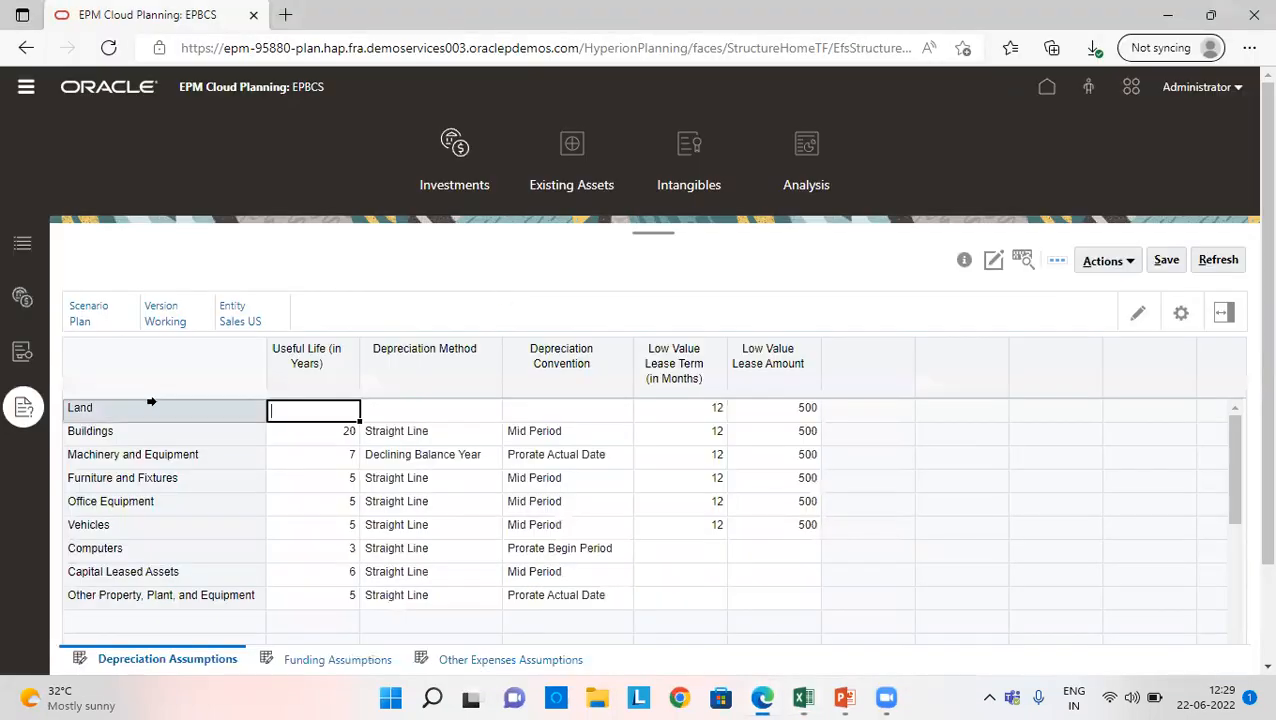
{"action": "left_click", "coordinate": [135, 593]}
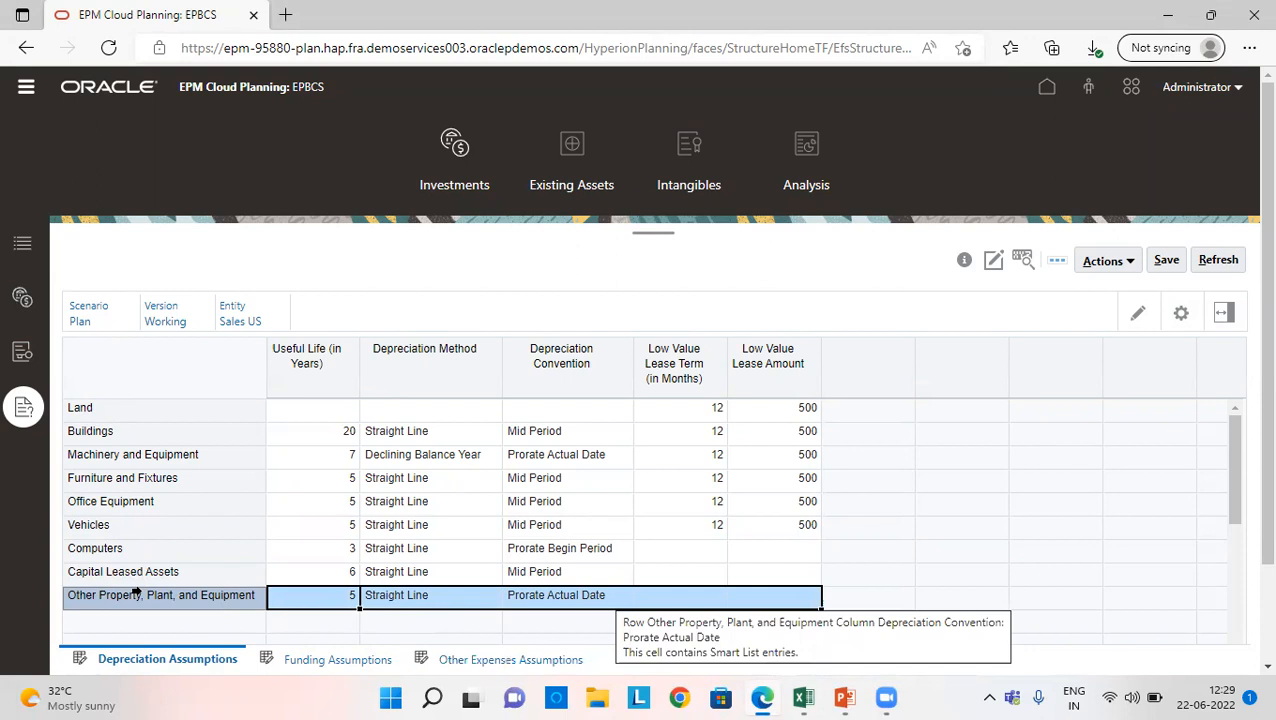
Set the Asset Class of the Profit and Loss Impacts analysis to Other Property, Plant, and Equipment and reload the form
{"action": "left_click", "coordinate": [814, 168]}
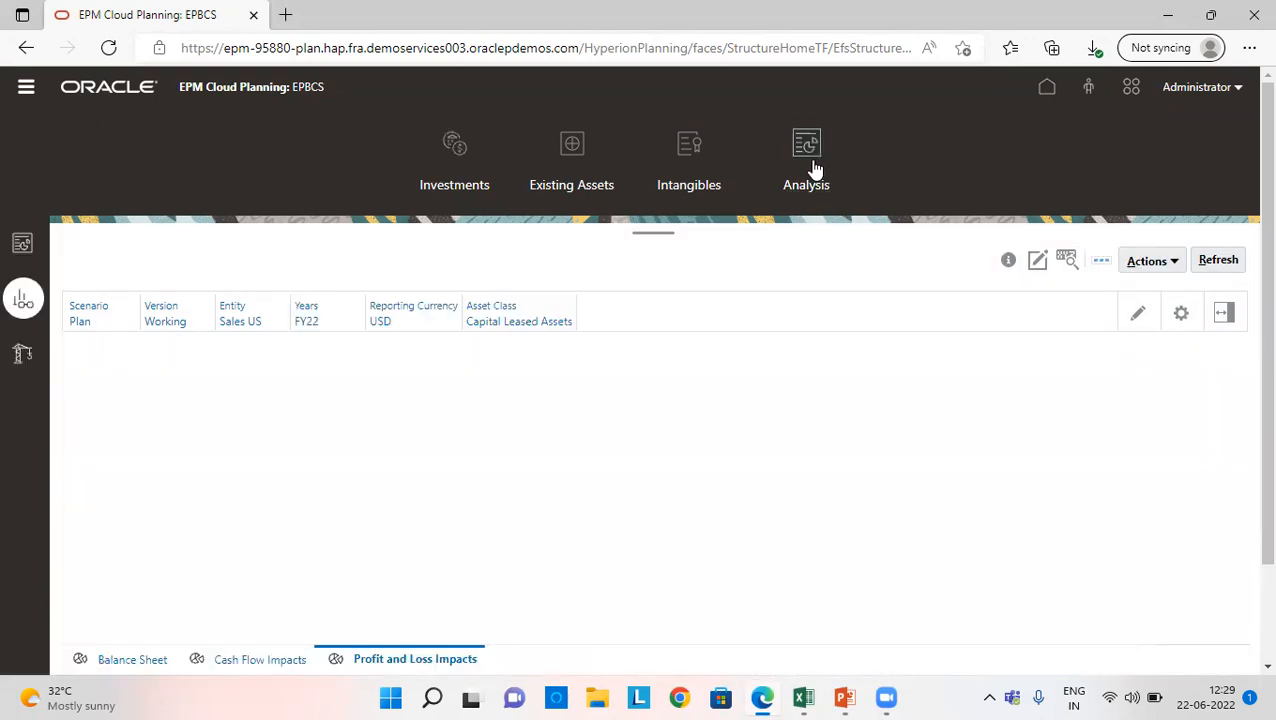
{"action": "left_click", "coordinate": [533, 322]}
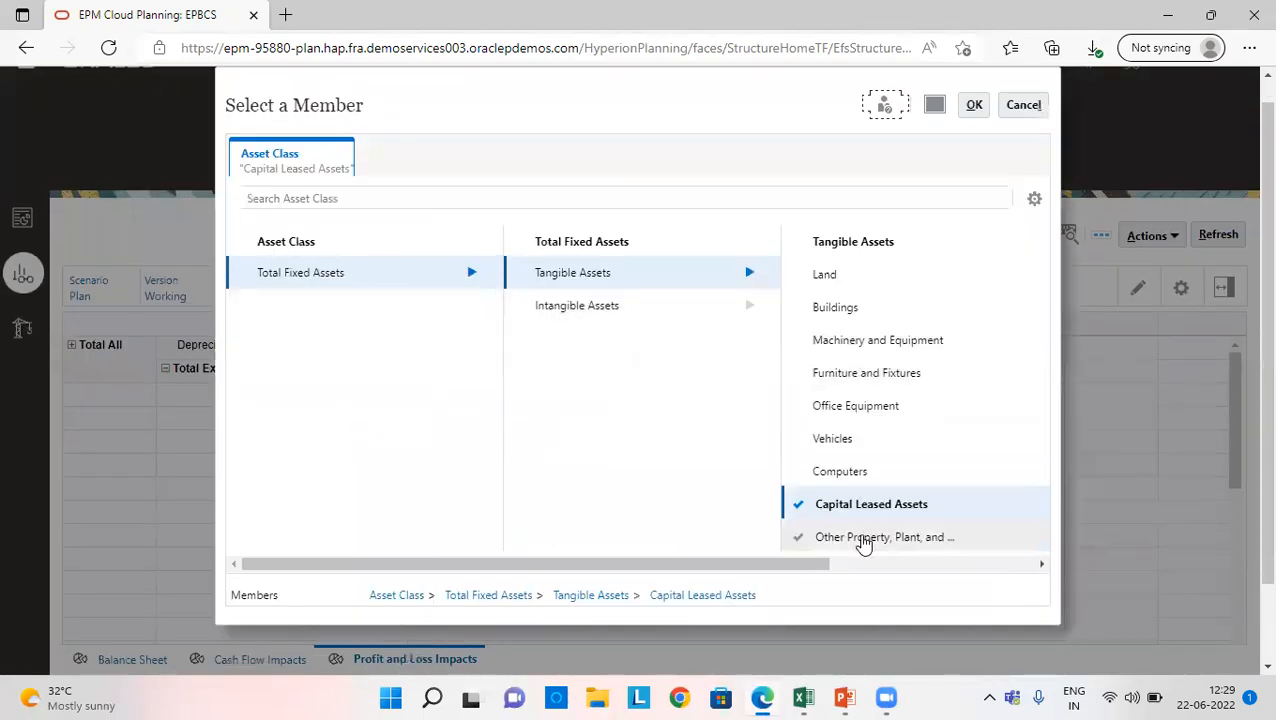
{"action": "left_click", "coordinate": [861, 536]}
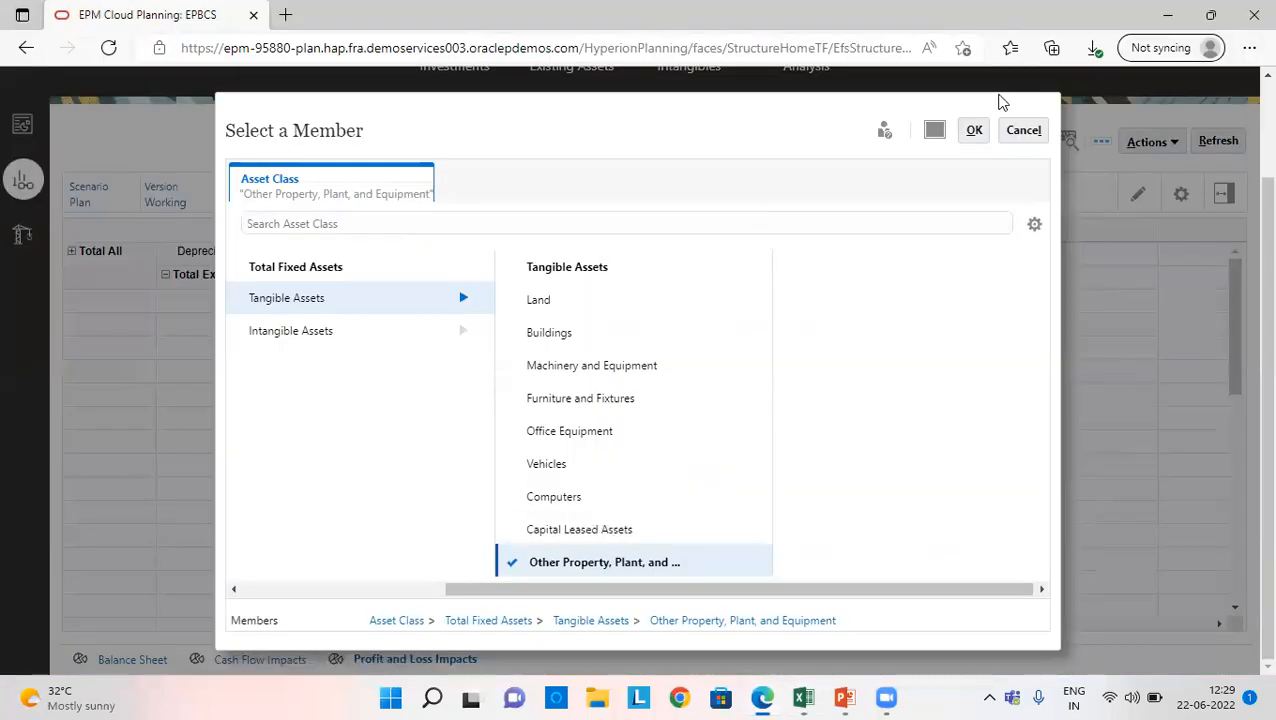
{"action": "left_click", "coordinate": [975, 132]}
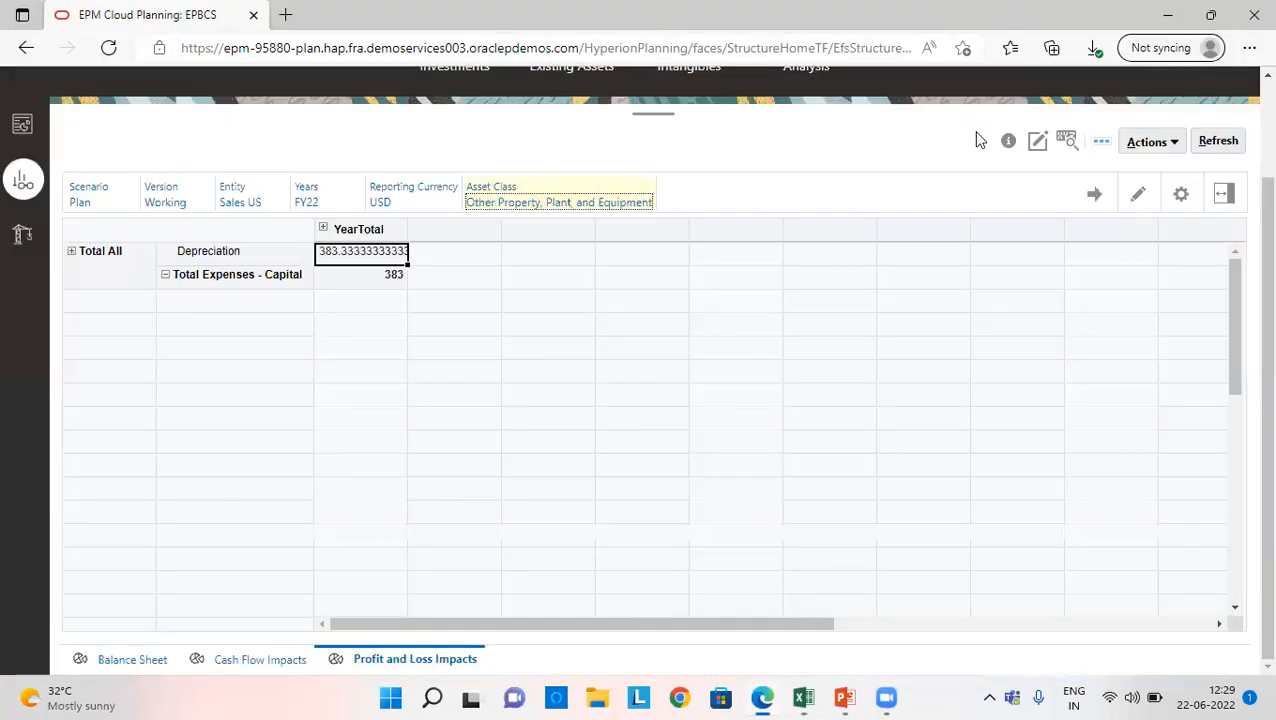
{"action": "left_click", "coordinate": [1091, 199]}
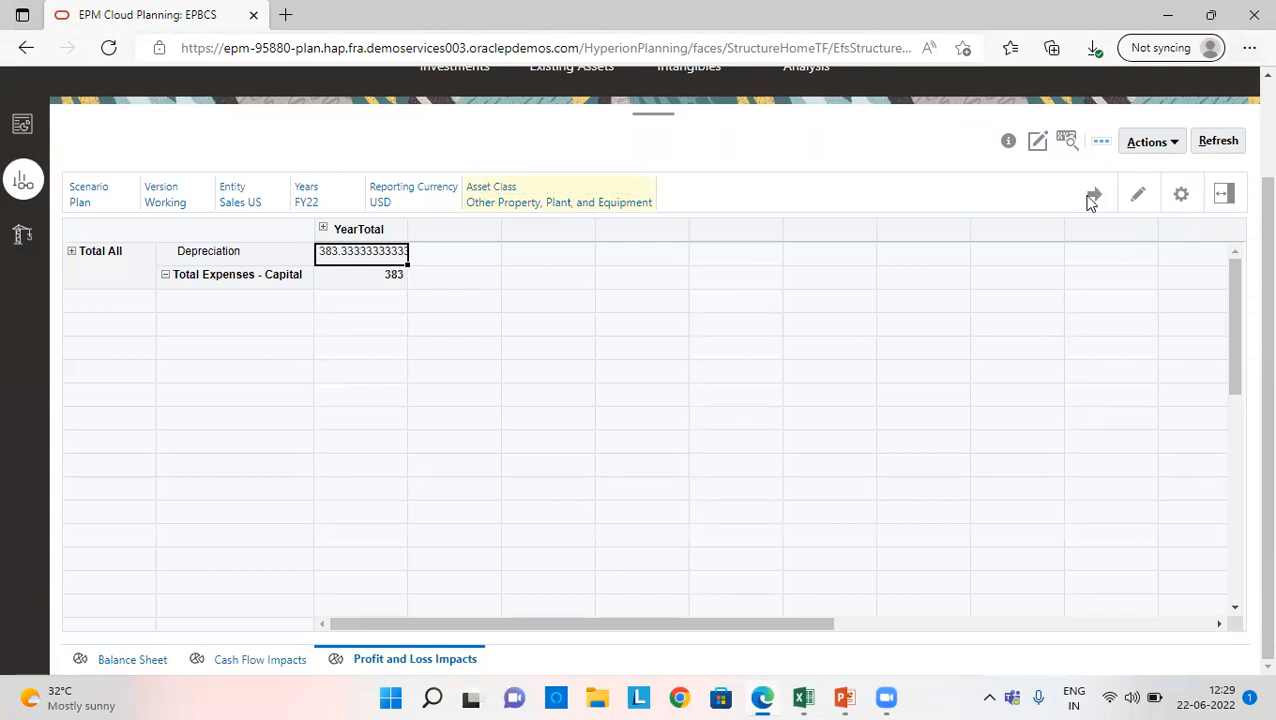
{"action": "left_click", "coordinate": [1093, 198]}
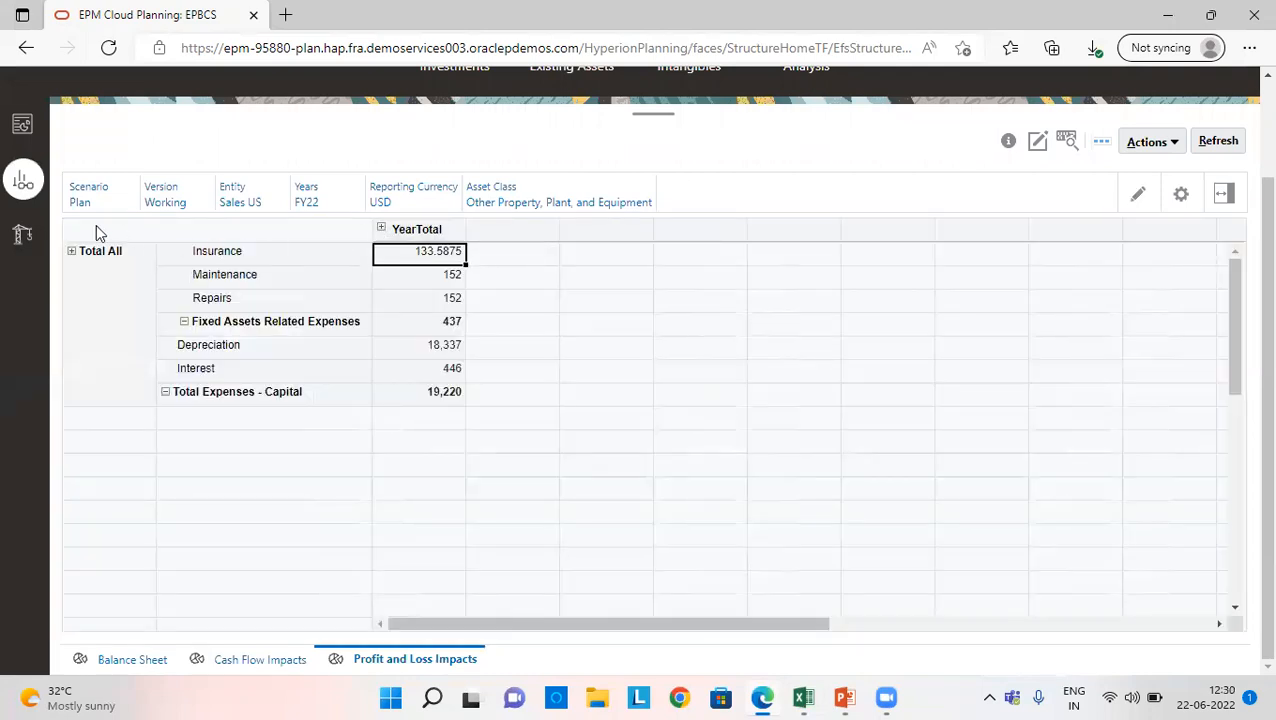
Expand Total All through Owned Assets, Total Existing and Total Major Assets, and inspect the Conveyor Machines YearTotal depreciation
{"action": "left_click", "coordinate": [71, 252]}
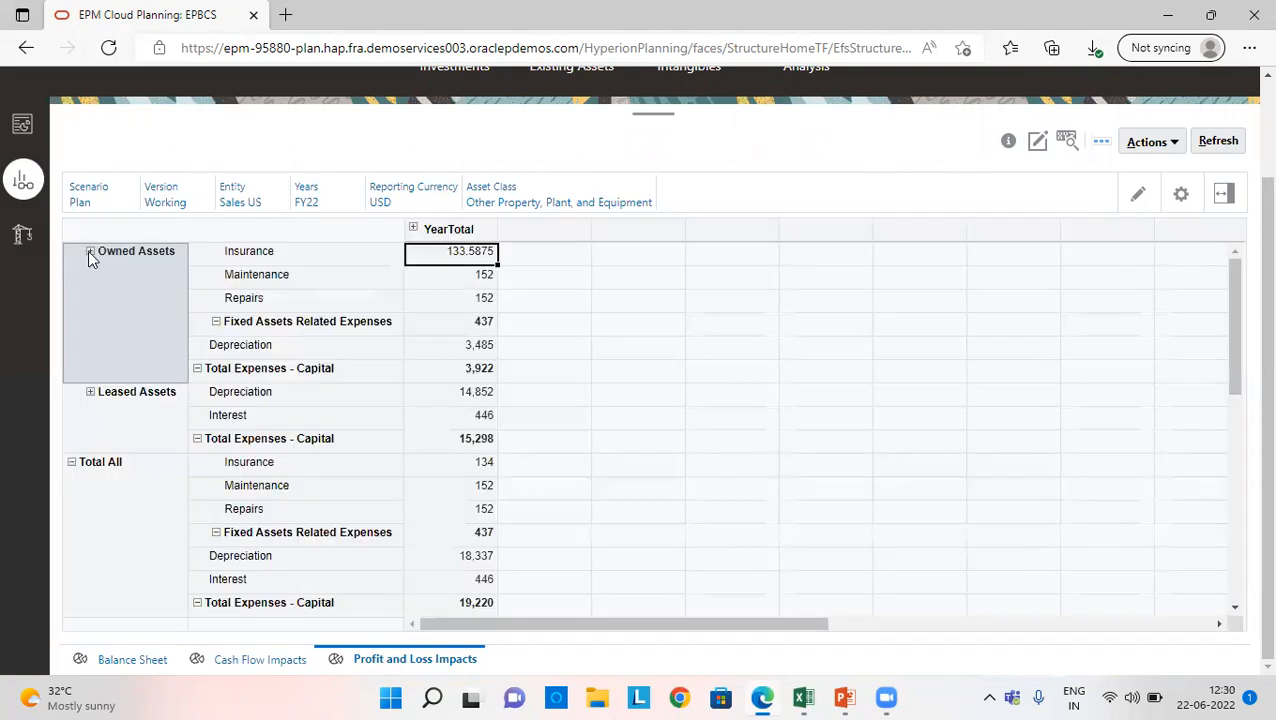
{"action": "left_click", "coordinate": [90, 252]}
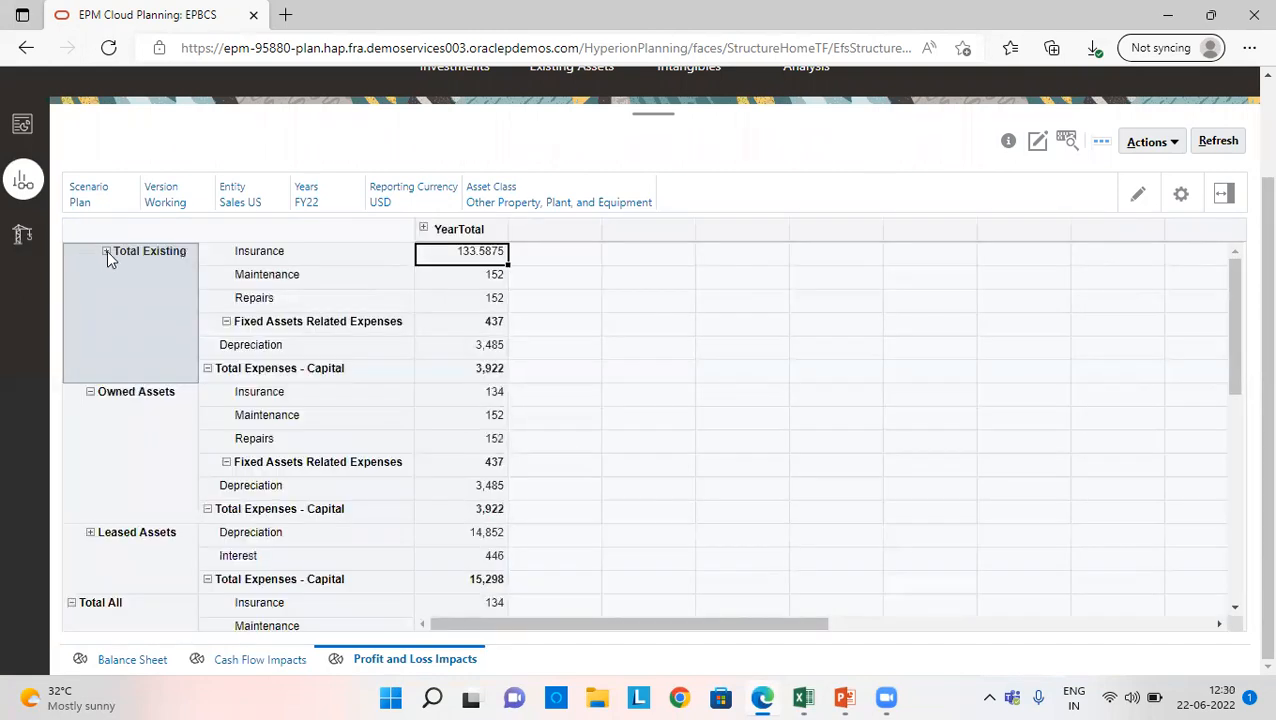
{"action": "left_click", "coordinate": [107, 252]}
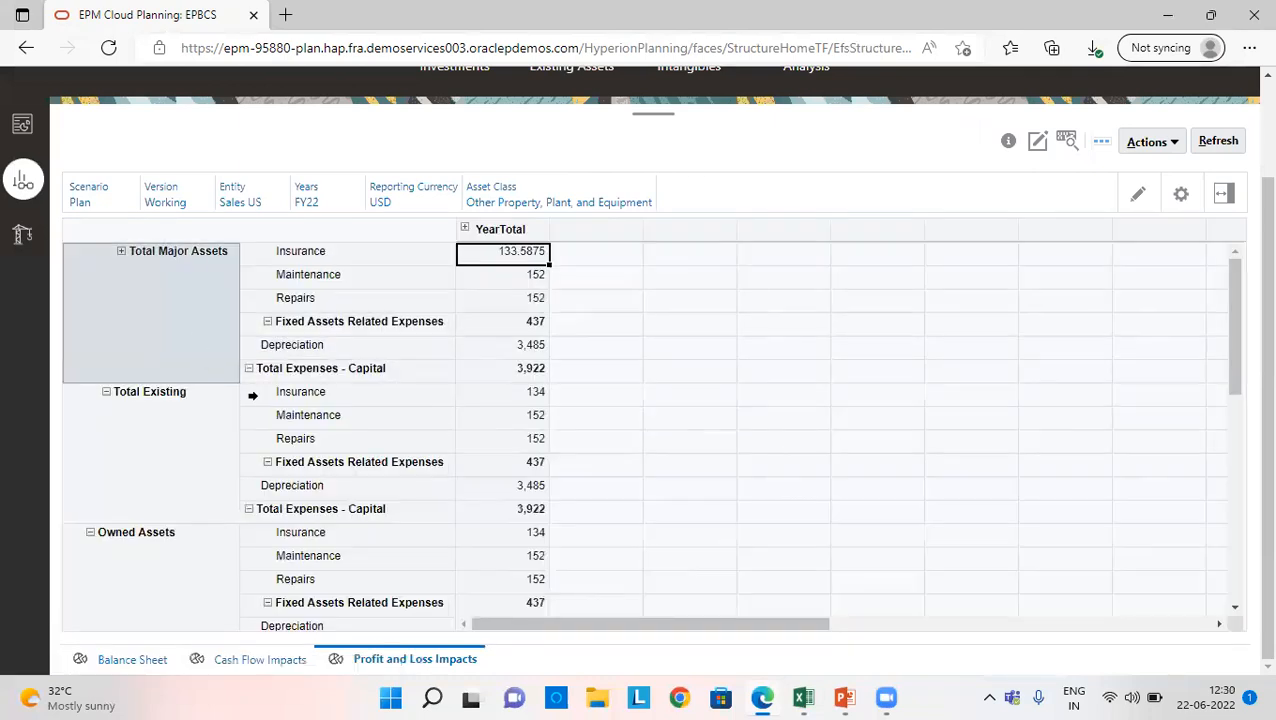
{"action": "left_click", "coordinate": [121, 251]}
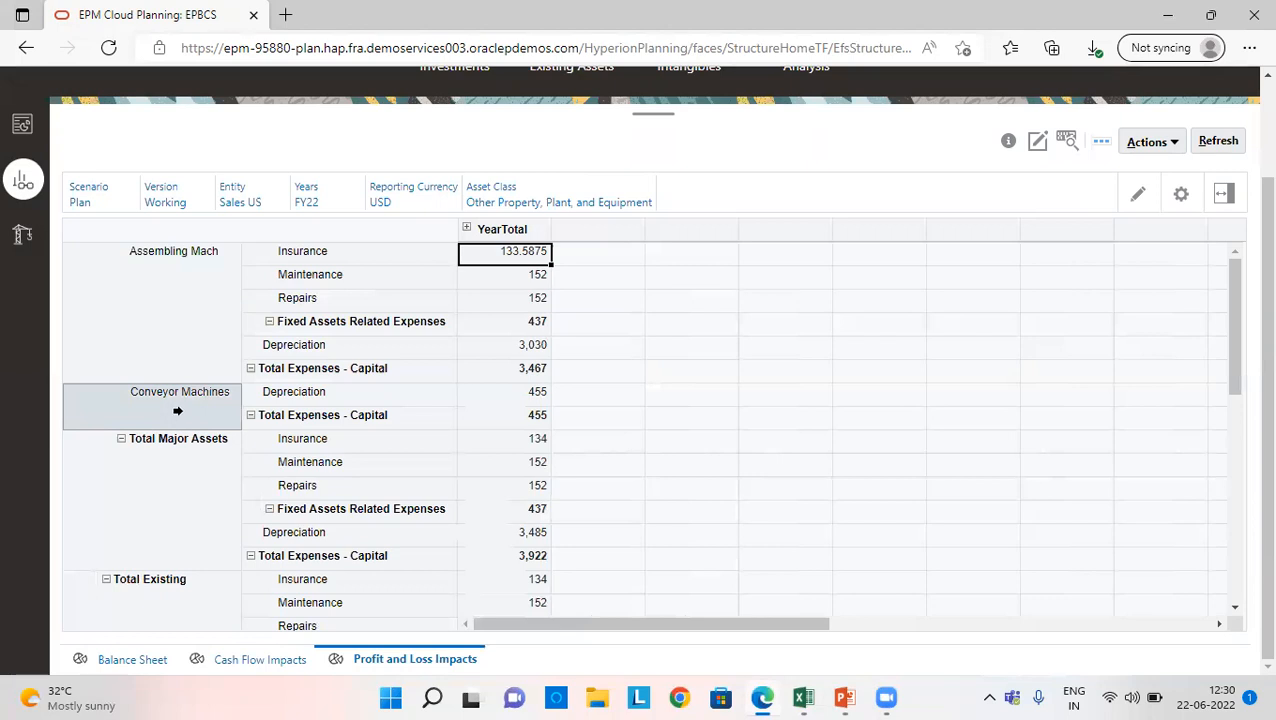
{"action": "left_click", "coordinate": [518, 397]}
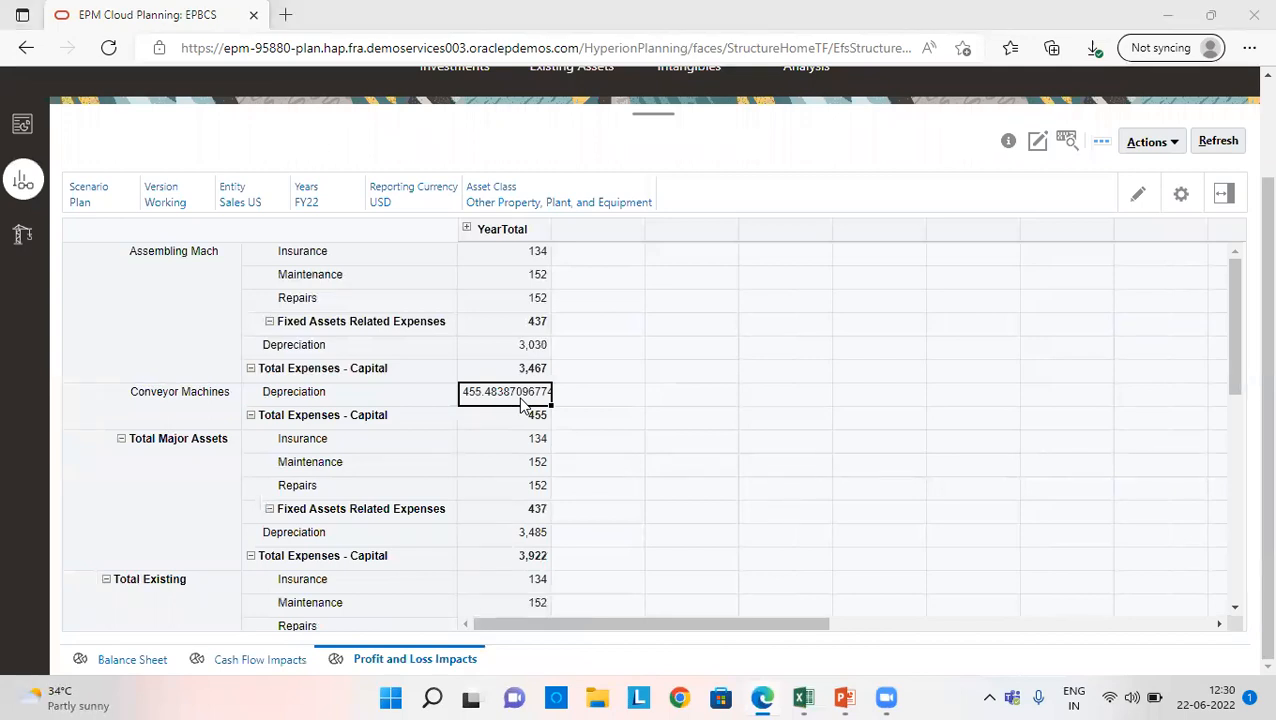
Switch to the IFRS 16 Excel workbook and check the CASE II Prorate Actual Date total
{"action": "key", "text": "alt+Tab"}
{"action": "left_click", "coordinate": [459, 568]}
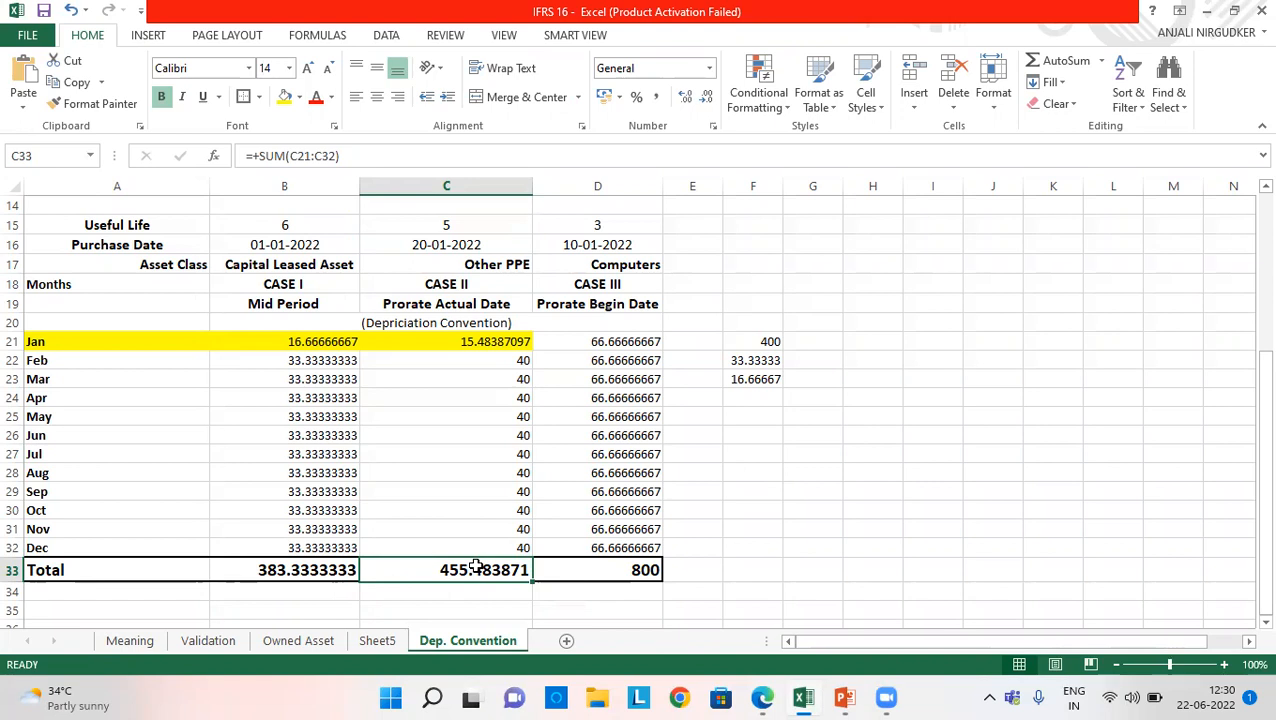
Switch back to EPM Cloud Planning and expand YearTotal and Q1 down to the Jan, Feb and Mar columns
{"action": "key", "text": "alt+Tab"}
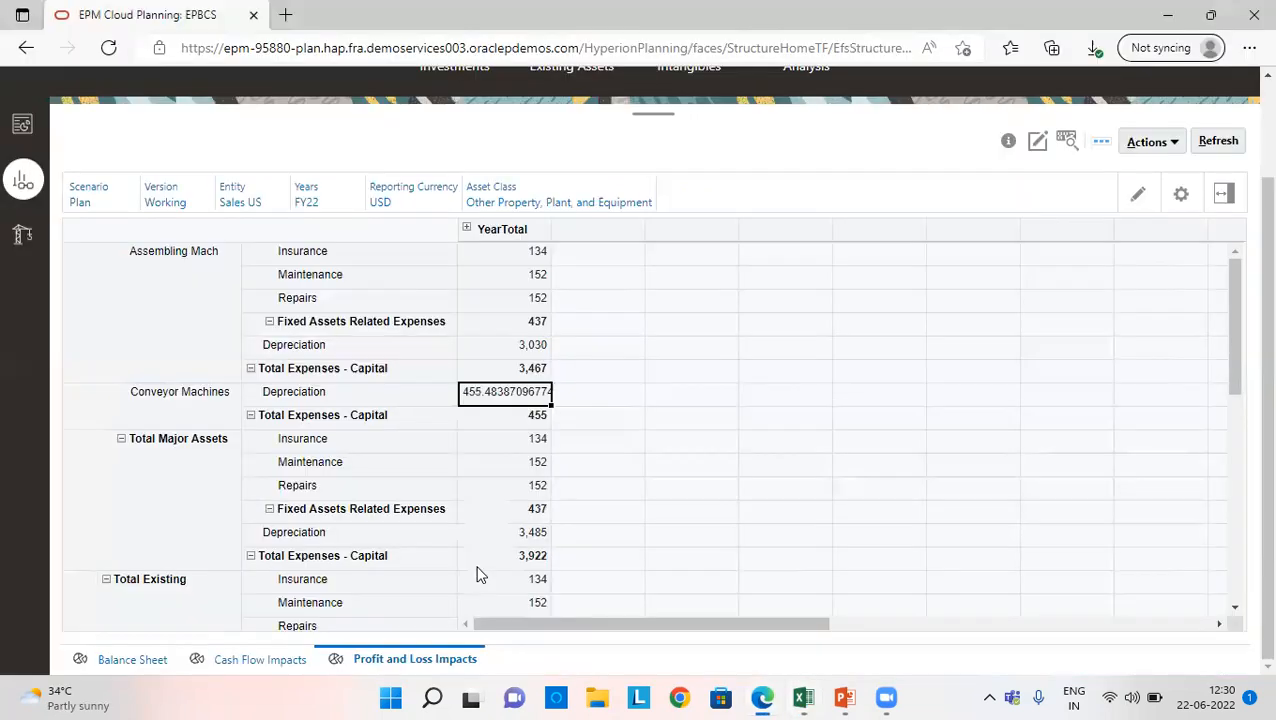
{"action": "left_click", "coordinate": [468, 229]}
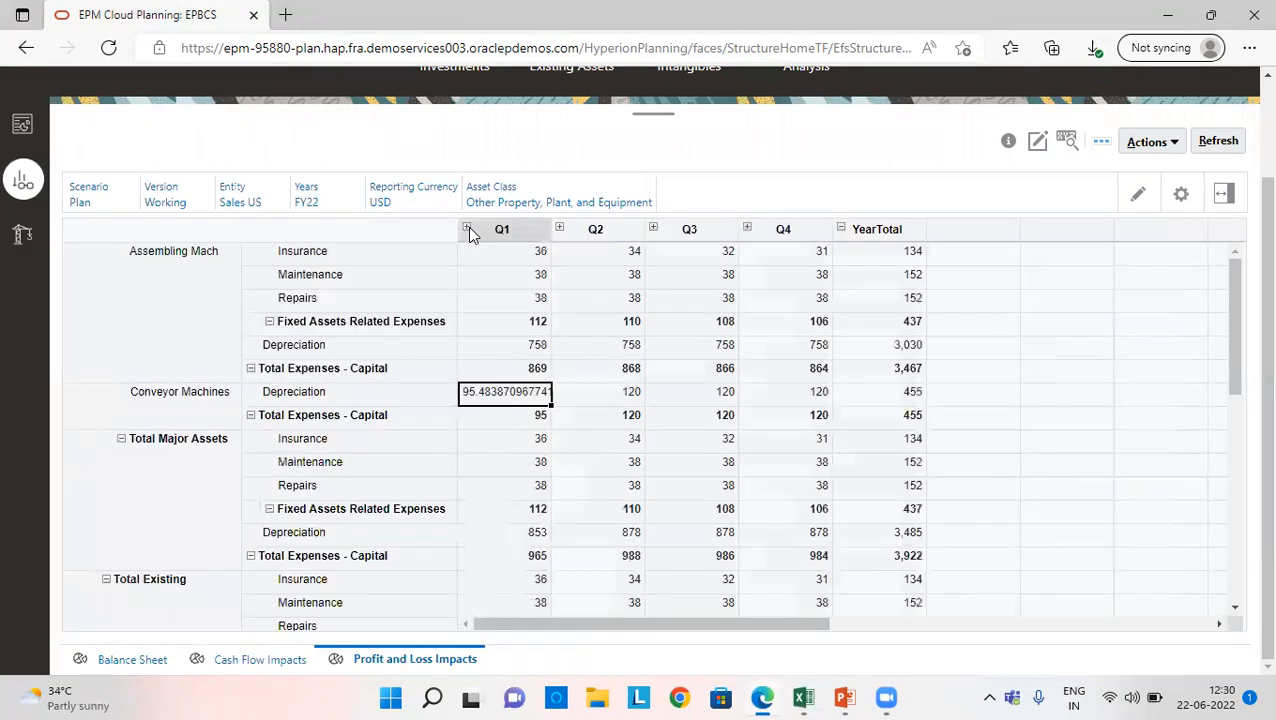
{"action": "left_click", "coordinate": [467, 229]}
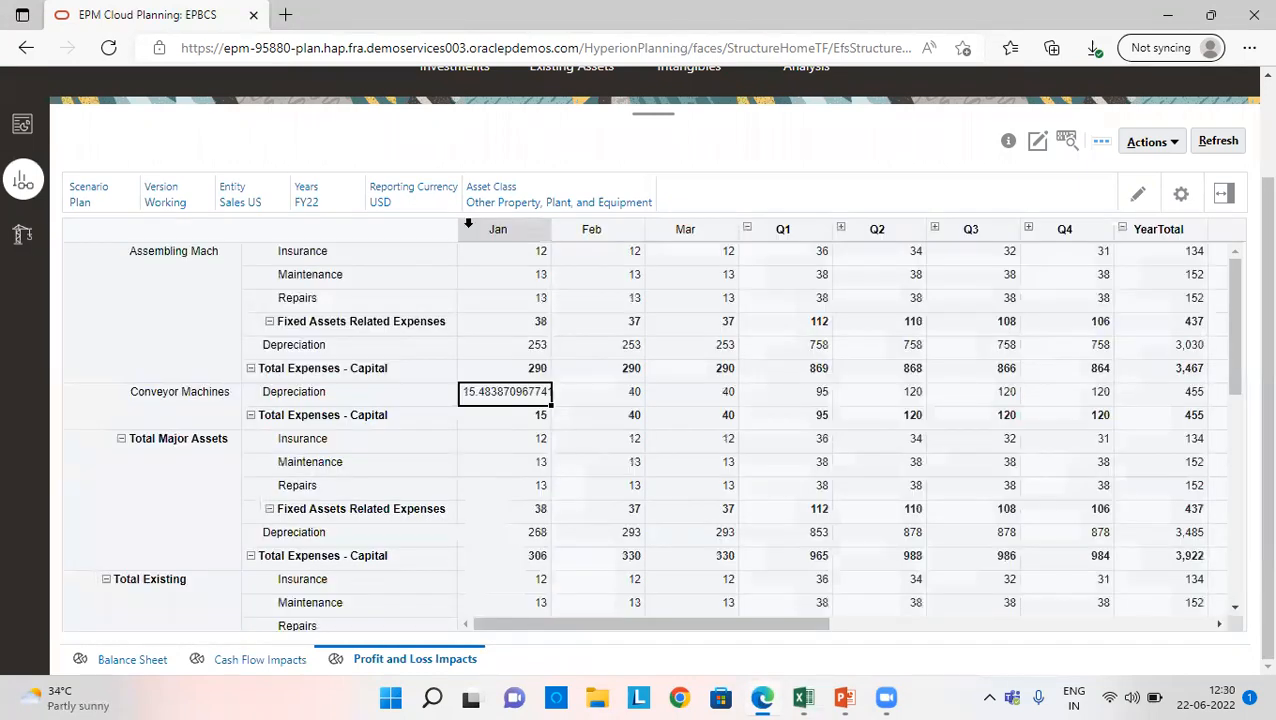
Switch to the Excel workbook and review the CASE II depreciation formulas from Dec back to Jan
{"action": "key", "text": "alt+Tab"}
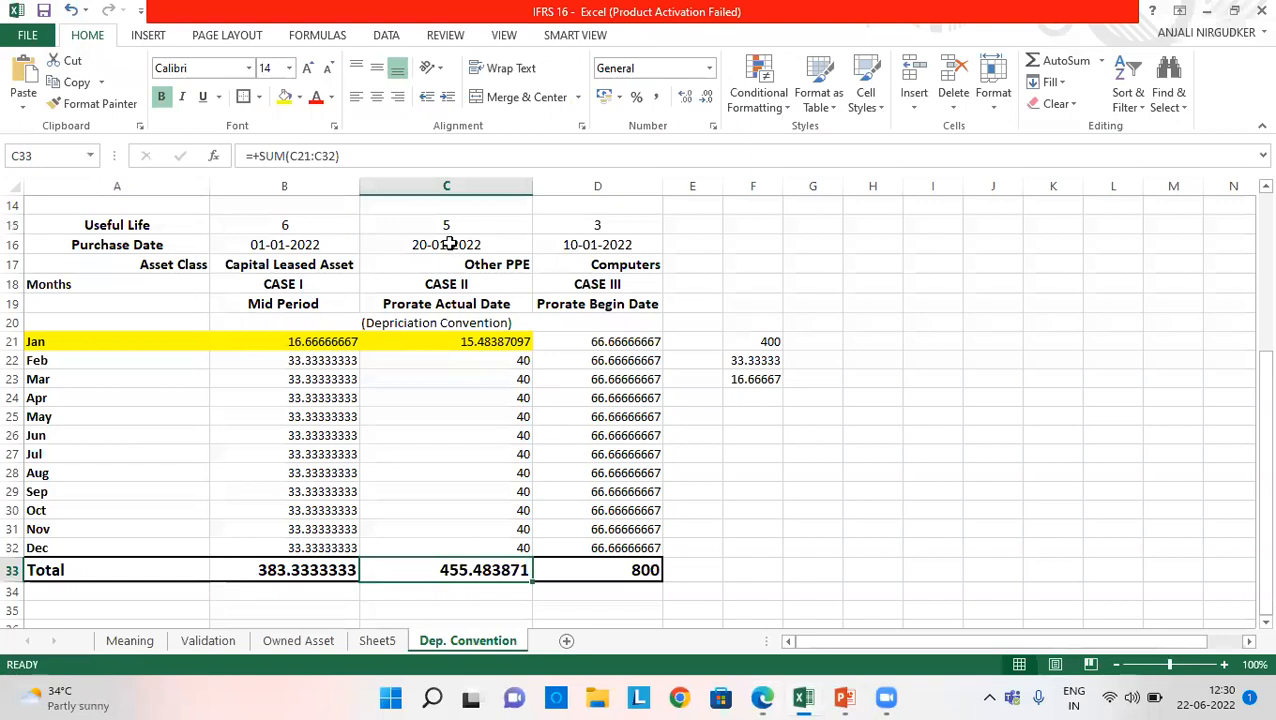
{"action": "key", "text": "Up"}
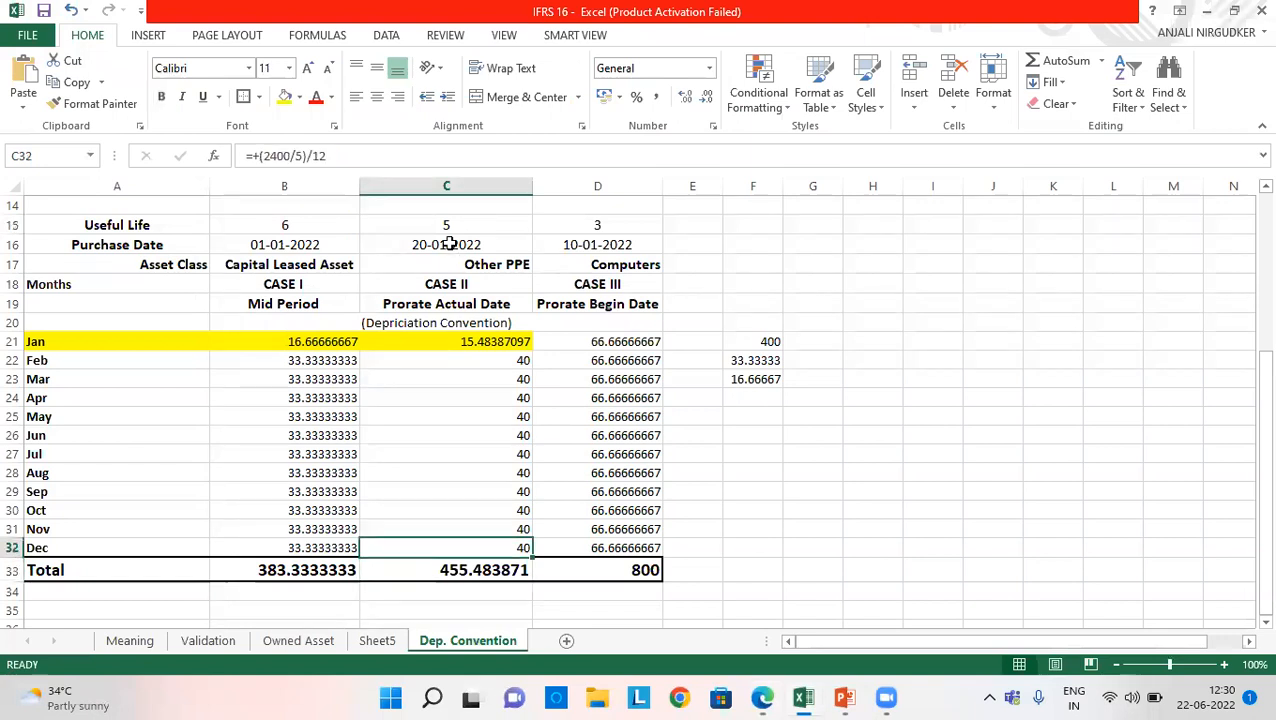
{"action": "key", "text": "Up"}
{"action": "key", "text": "Up"}
{"action": "key", "text": "Up"}
{"action": "key", "text": "Up"}
{"action": "key", "text": "Up"}
{"action": "key", "text": "Up"}
{"action": "key", "text": "Up"}
{"action": "key", "text": "Up"}
{"action": "key", "text": "Up"}
{"action": "key", "text": "Up"}
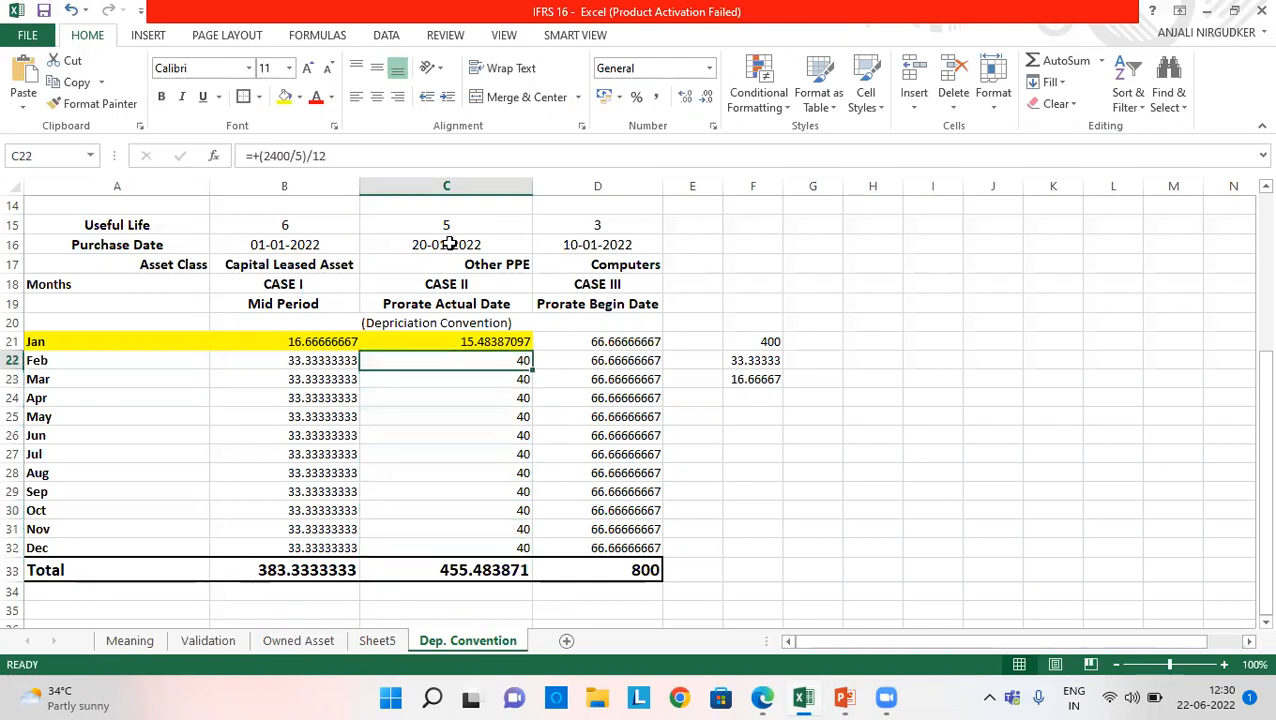
{"action": "key", "text": "Up"}
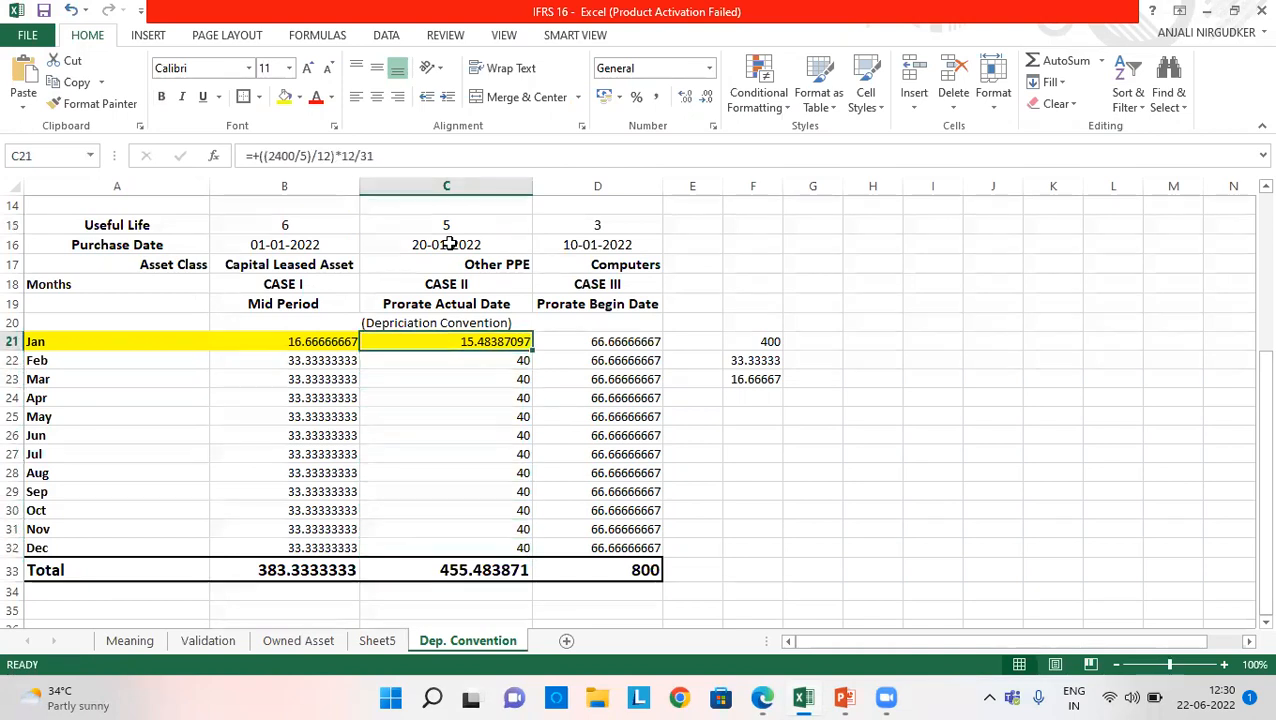
Calculate the CASE II yearly depreciation in cell G21 with the formula +2400/5
{"action": "key", "text": "Right"}
{"action": "key", "text": "Right"}
{"action": "key", "text": "Right"}
{"action": "key", "text": "Right"}
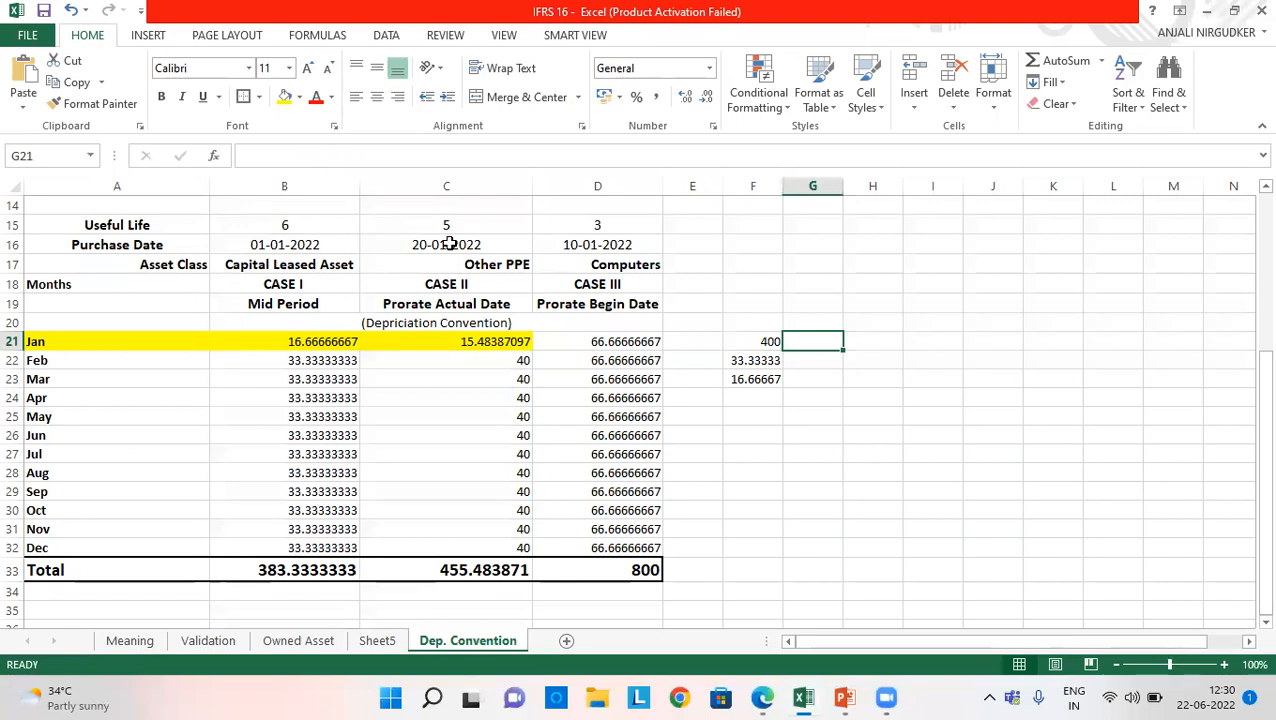
{"action": "key", "text": "Down"}
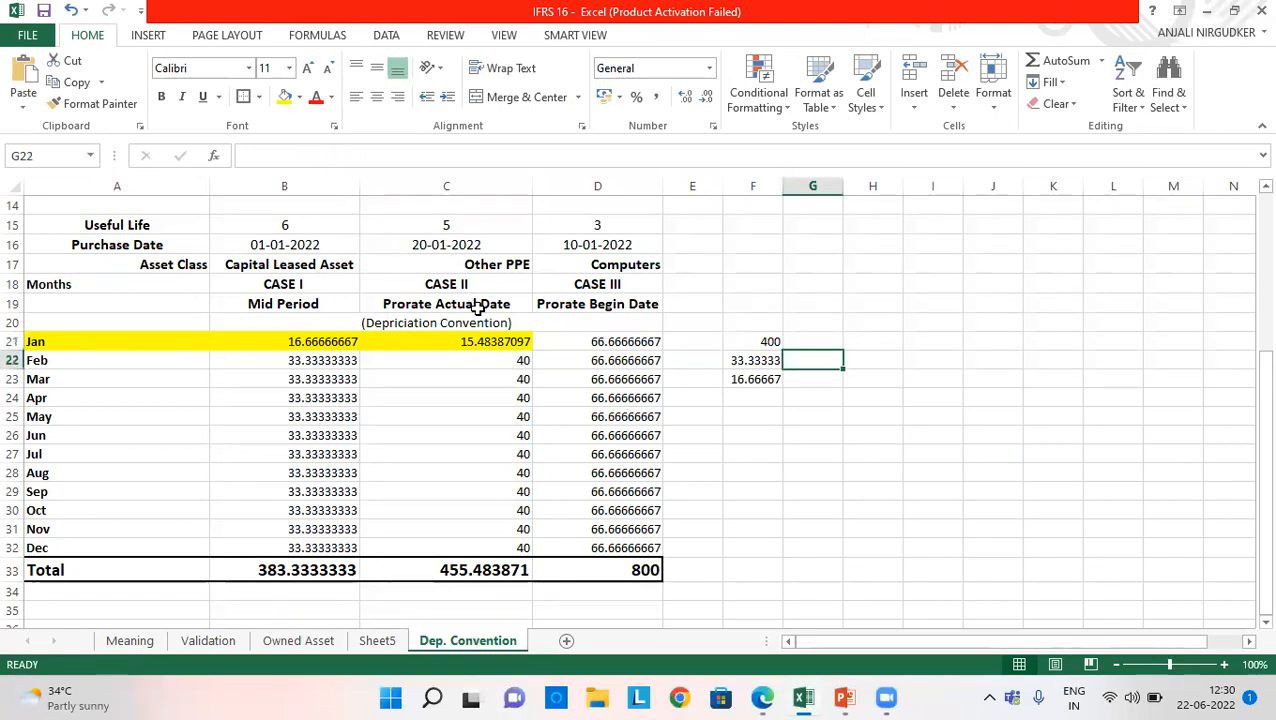
{"action": "key", "text": "Up"}
{"action": "type", "text": "+"}
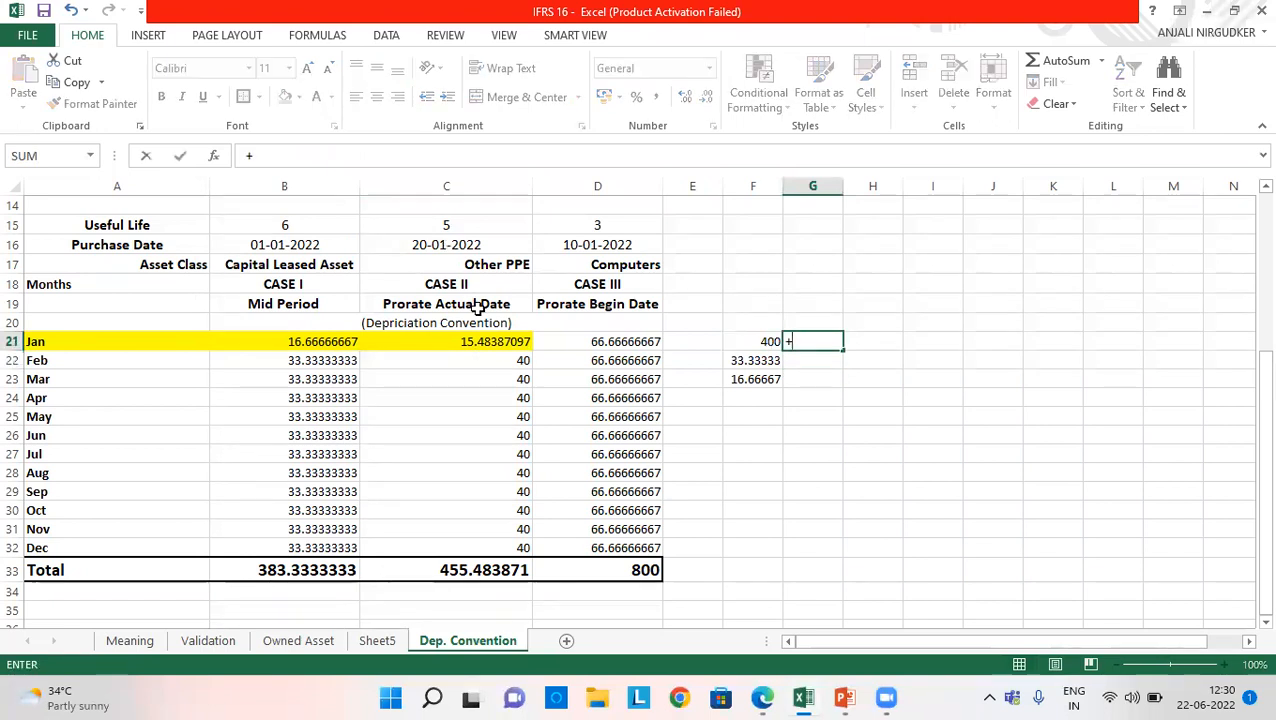
{"action": "type", "text": "2400/5"}
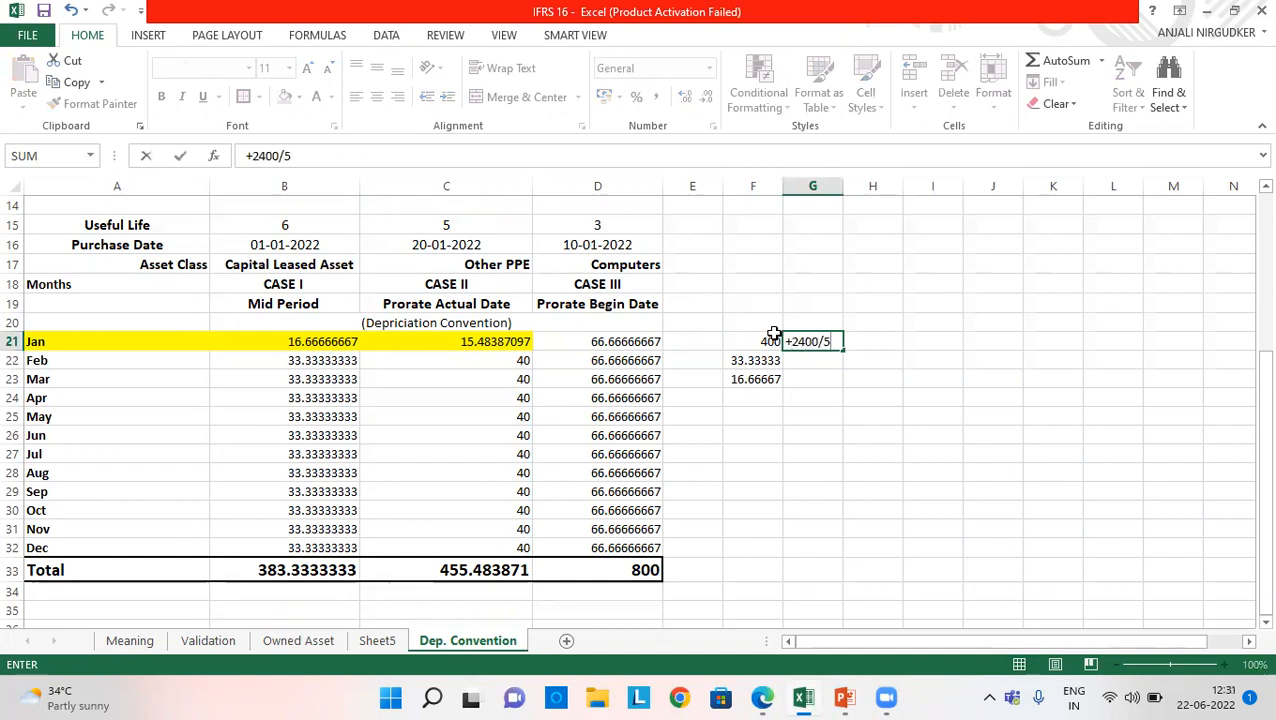
{"action": "key", "text": "Return"}
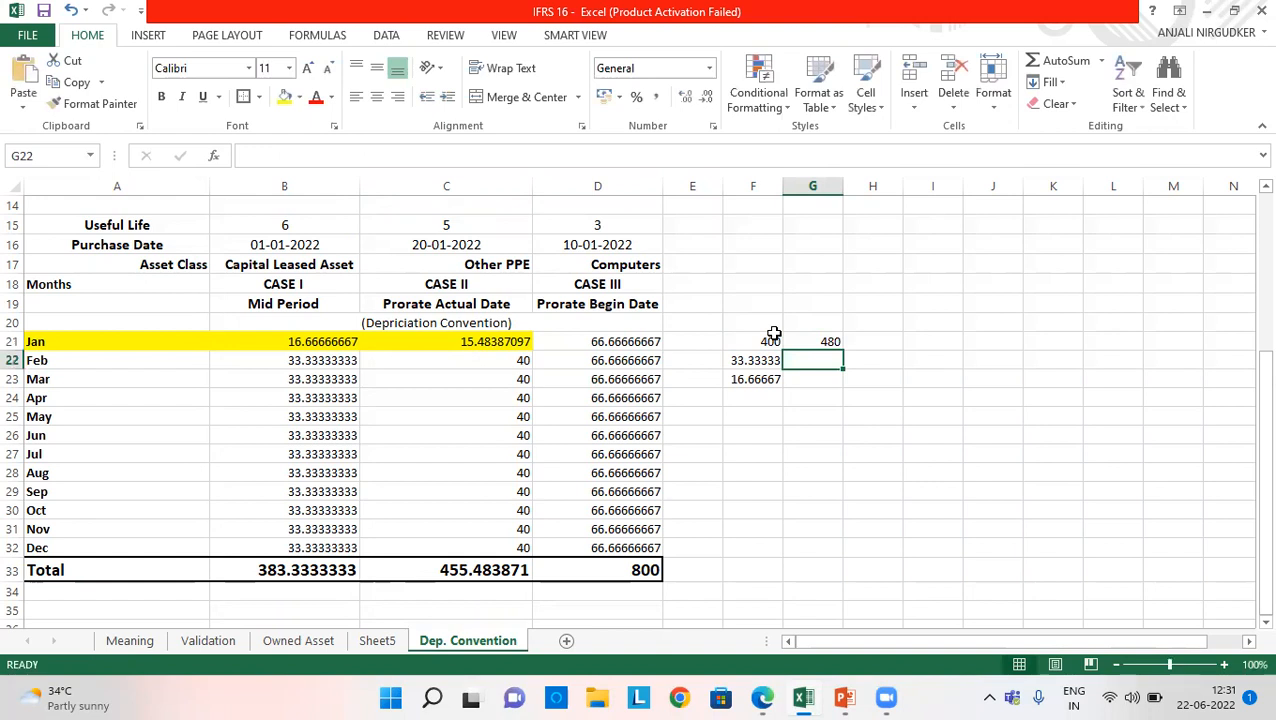
Calculate the CASE II monthly depreciation in cell G22 with the formula +G21/12
{"action": "type", "text": "+"}
{"action": "key", "text": "Up"}
{"action": "type", "text": "/12"}
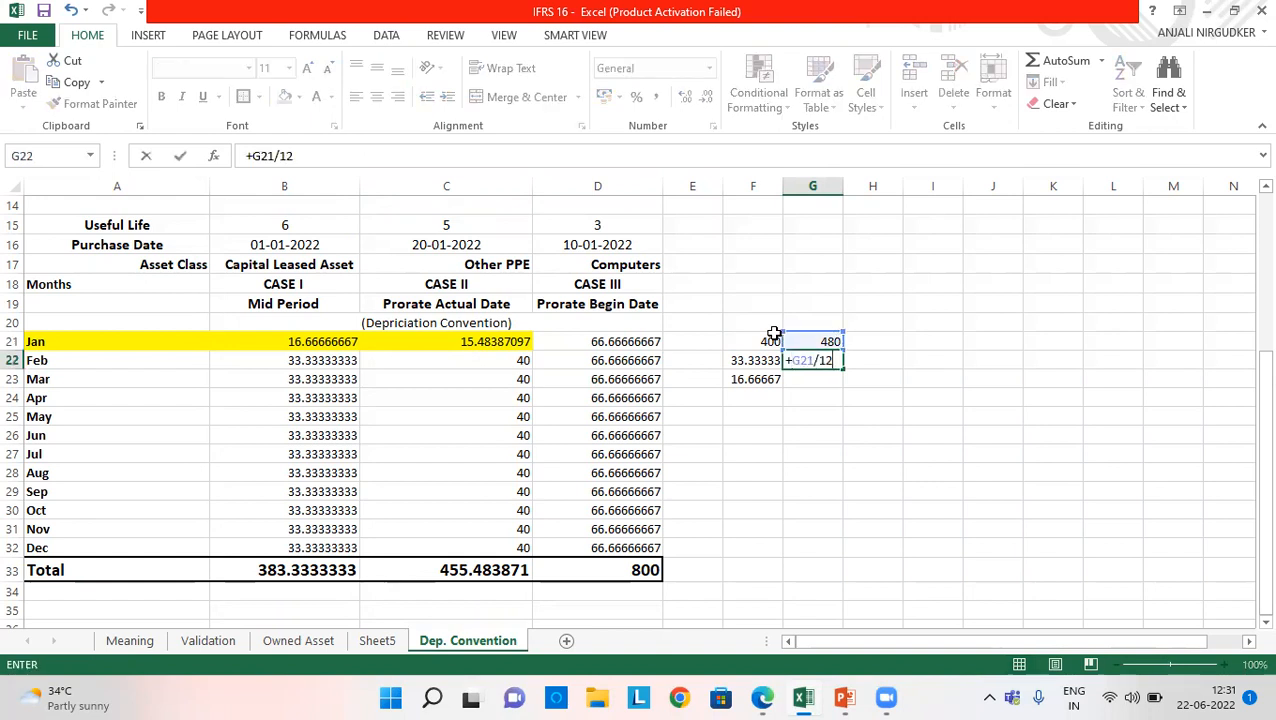
{"action": "key", "text": "Return"}
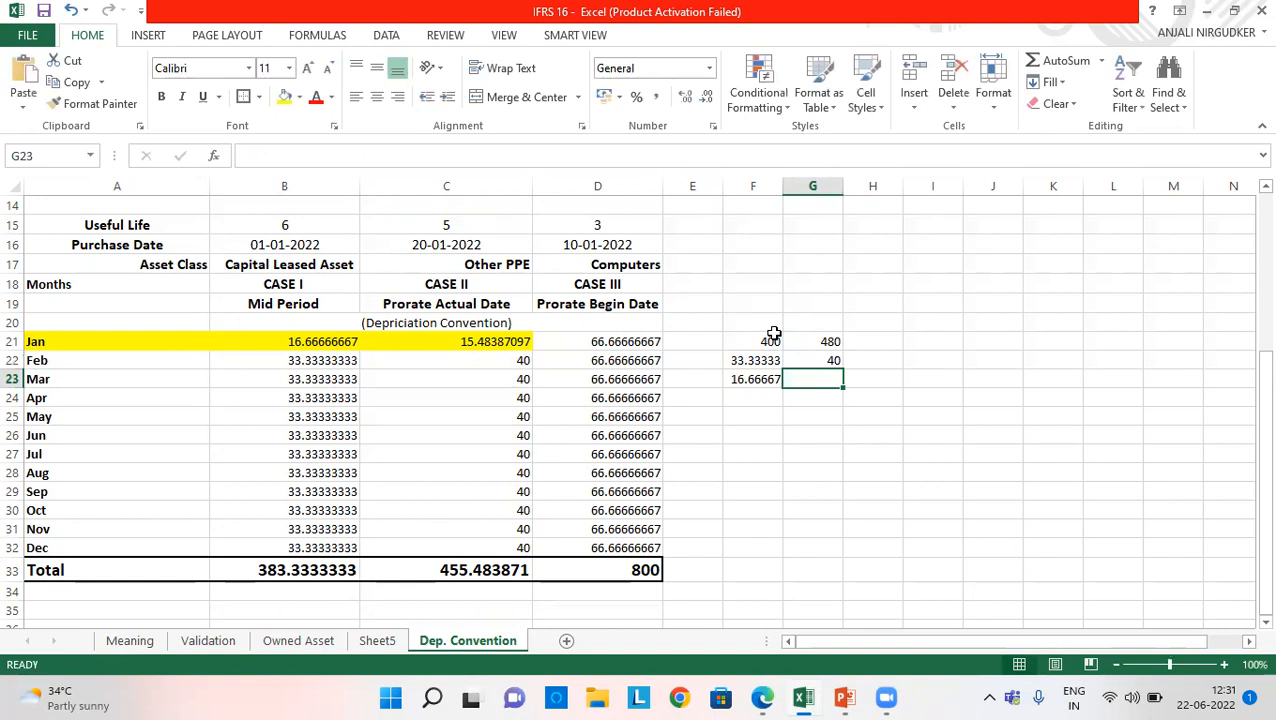
{"action": "key", "text": "Up"}
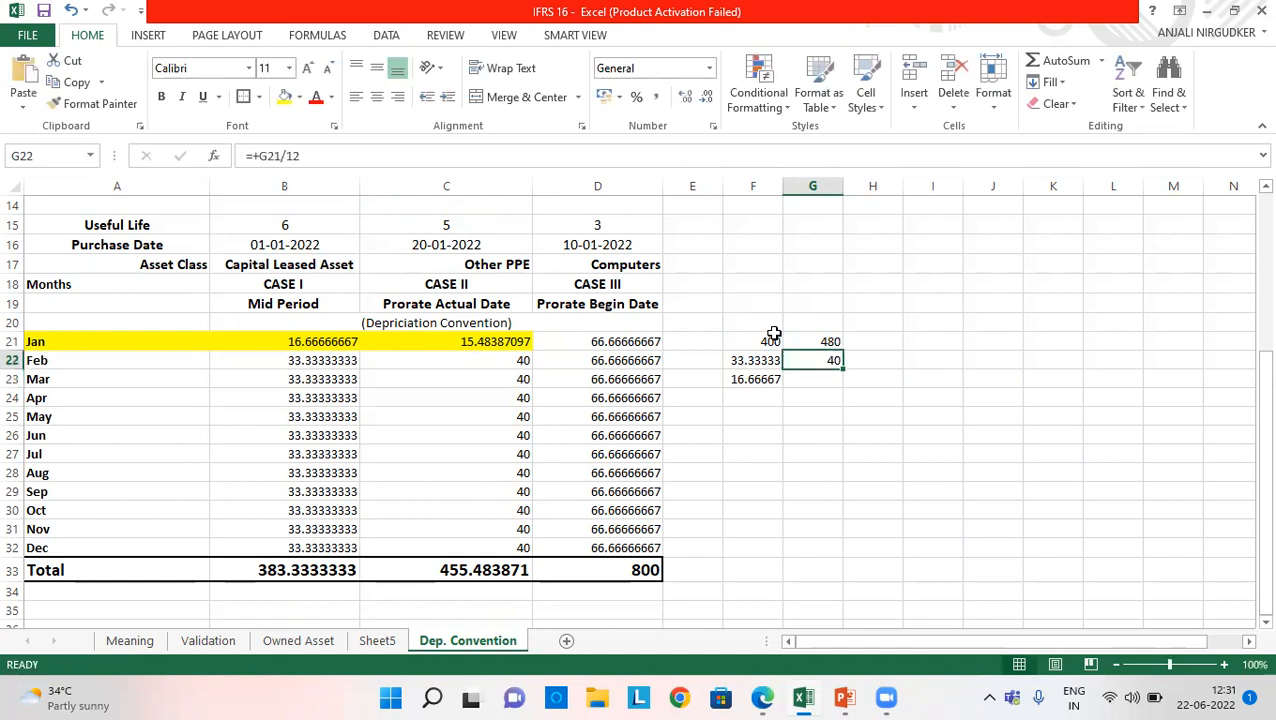
{"action": "key", "text": "Left"}
{"action": "key", "text": "Left"}
{"action": "key", "text": "Left"}
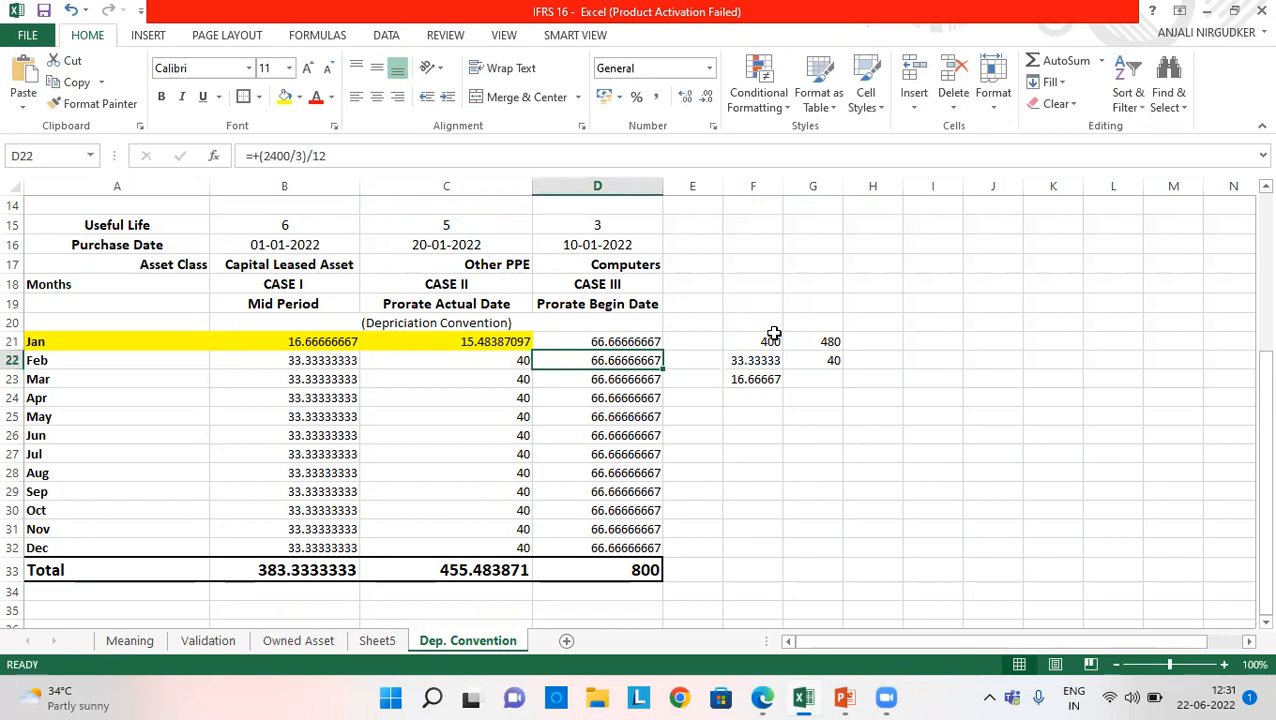
{"action": "key", "text": "Right"}
{"action": "key", "text": "Right"}
{"action": "key", "text": "Right"}
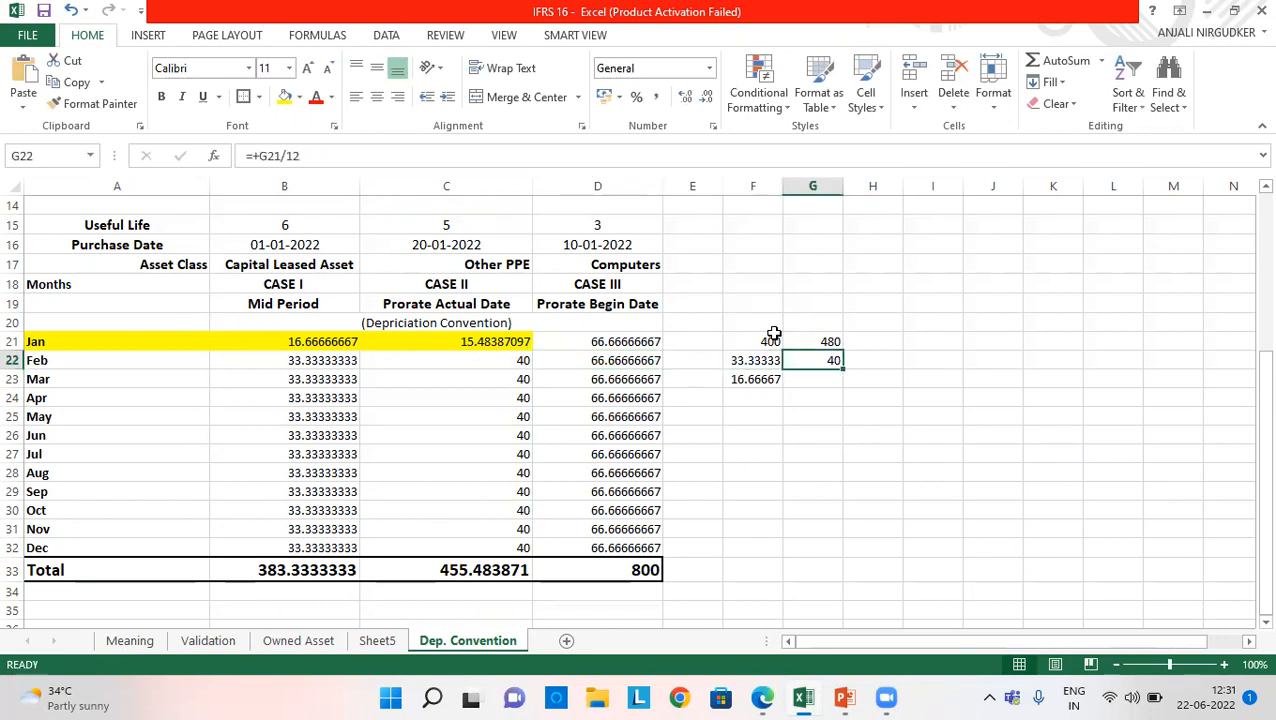
Calculate the prorated January depreciation in cell G23 with the formula +G22*12/31
{"action": "key", "text": "Down"}
{"action": "type", "text": "+"}
{"action": "key", "text": "Up"}
{"action": "type", "text": "*12"}
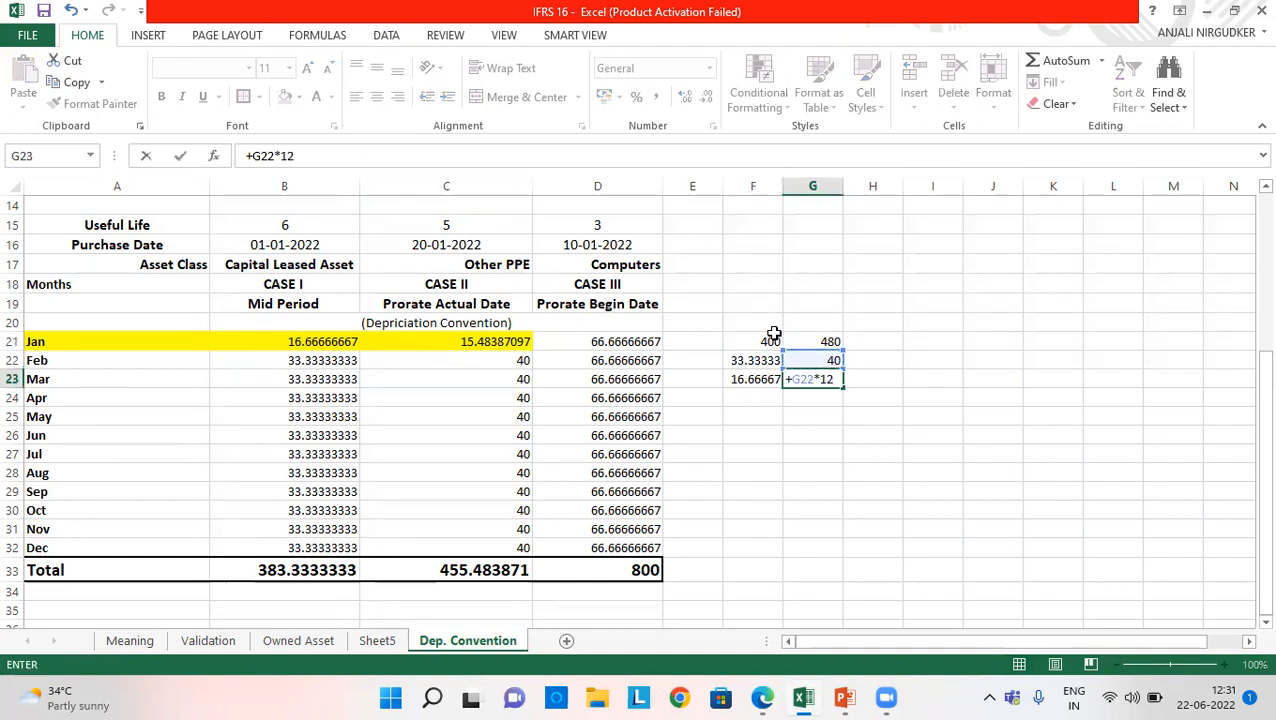
{"action": "type", "text": "/31"}
{"action": "key", "text": "Return"}
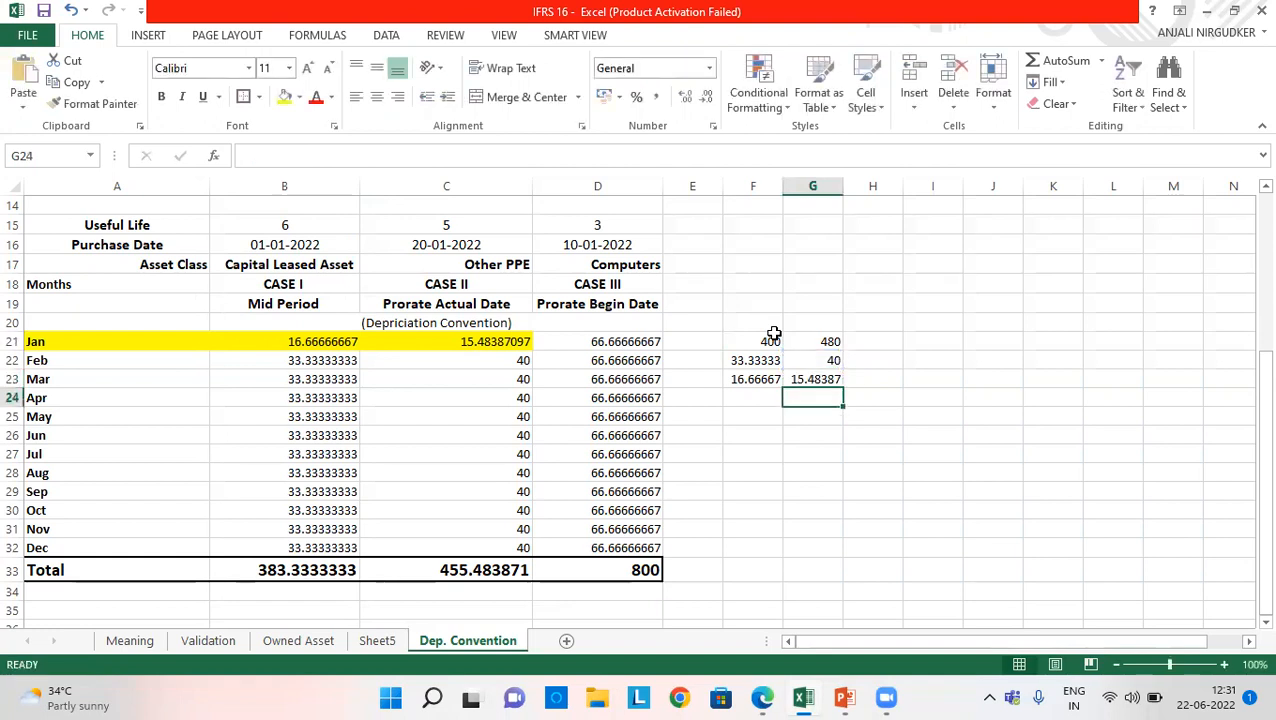
Compare the formula in G23 with the CASE II Jan depreciation formula in C21
{"action": "key", "text": "Up"}
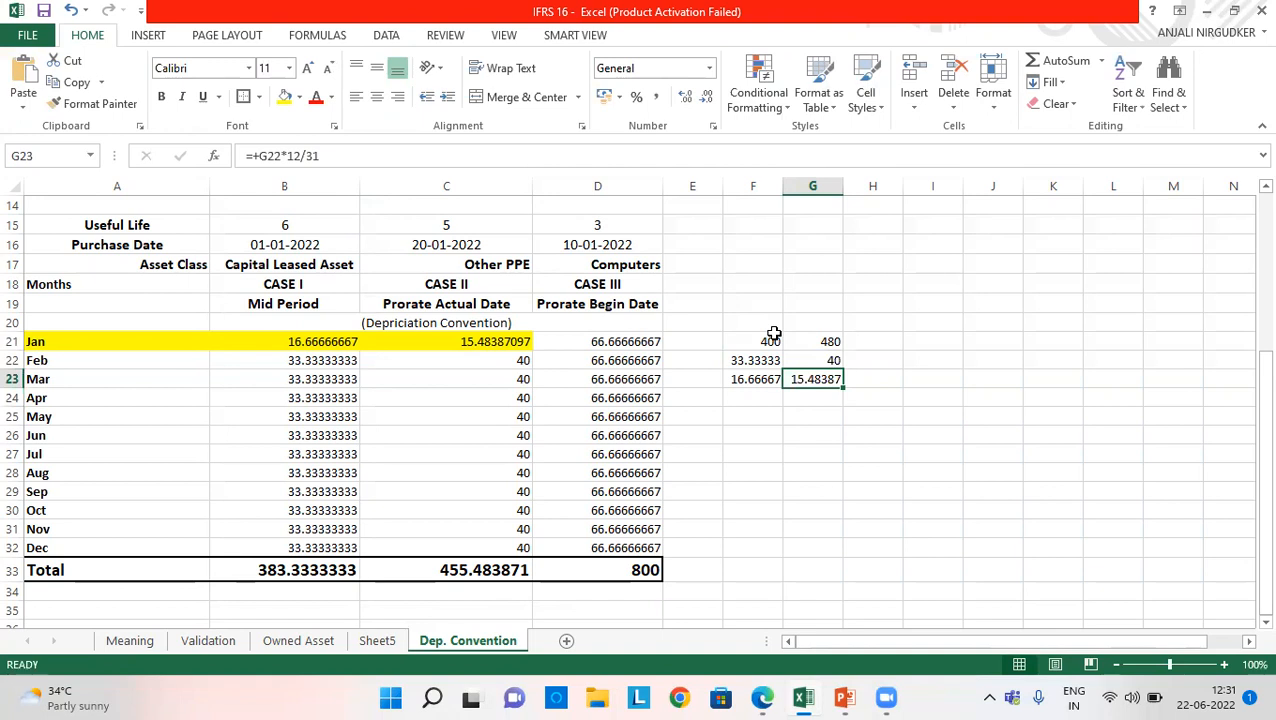
{"action": "key", "text": "Up"}
{"action": "key", "text": "Left"}
{"action": "key", "text": "Left"}
{"action": "key", "text": "Left"}
{"action": "key", "text": "Left"}
{"action": "key", "text": "Up"}
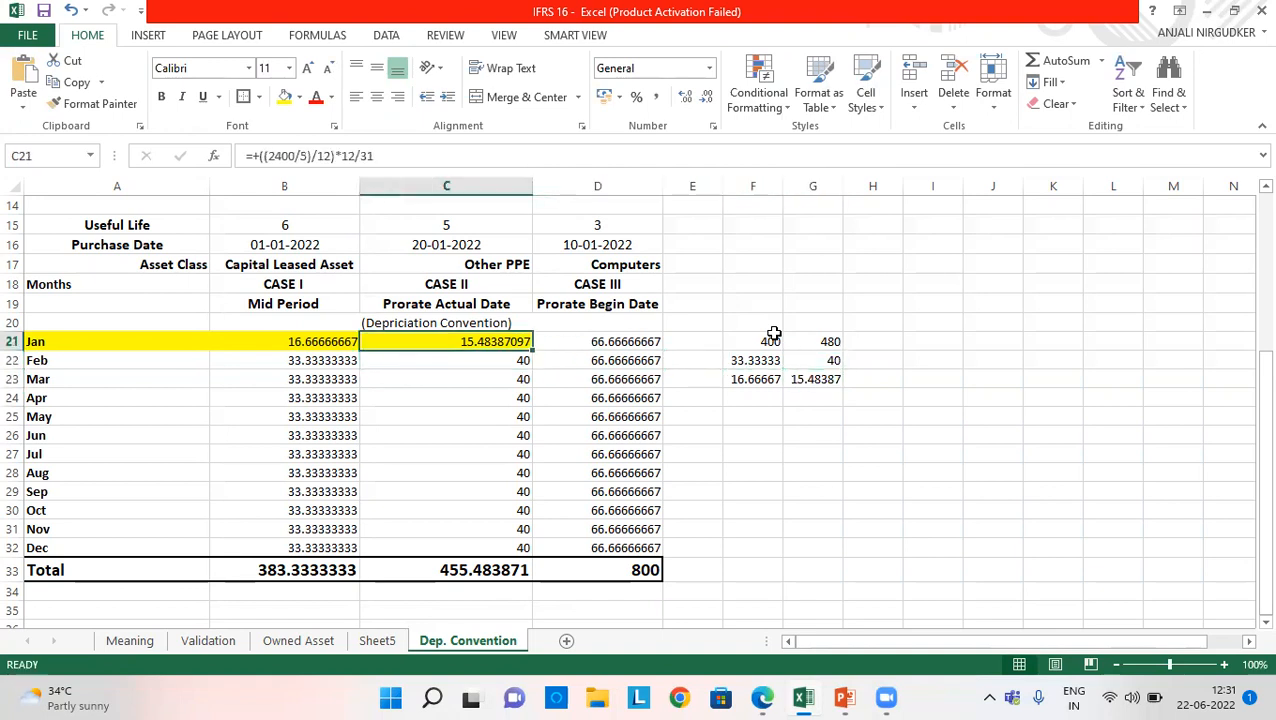
Switch to EPM Cloud Planning and check the Conveyor Machines depreciation from Jan through Q4
{"action": "key", "text": "alt+Tab"}
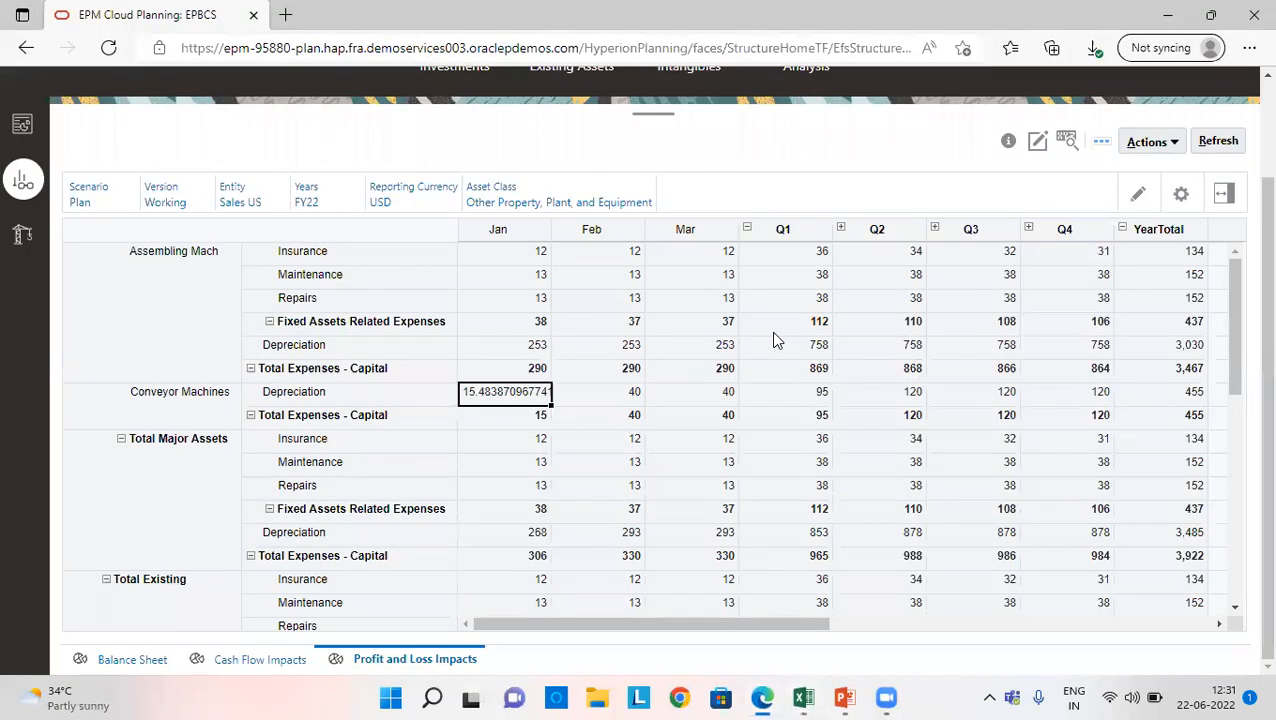
{"action": "key", "text": "Tab"}
{"action": "key", "text": "Tab"}
{"action": "key", "text": "Tab"}
{"action": "key", "text": "Tab"}
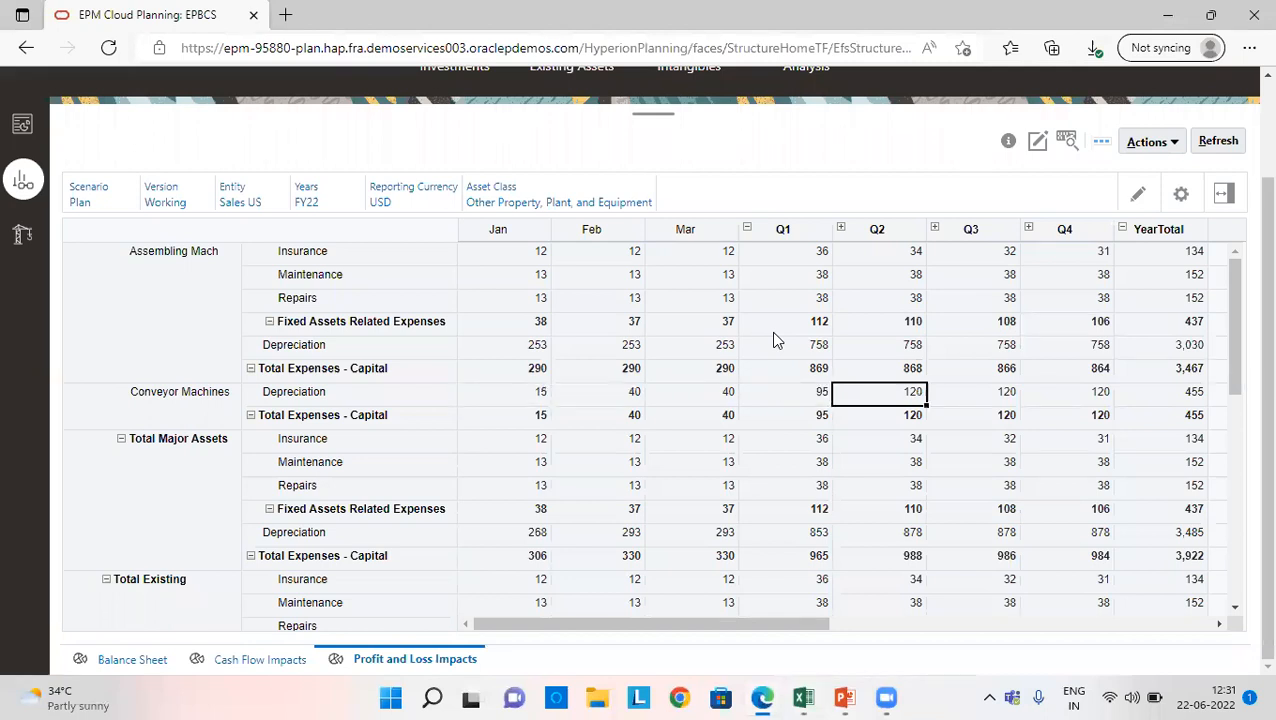
{"action": "key", "text": "Tab"}
{"action": "key", "text": "Tab"}
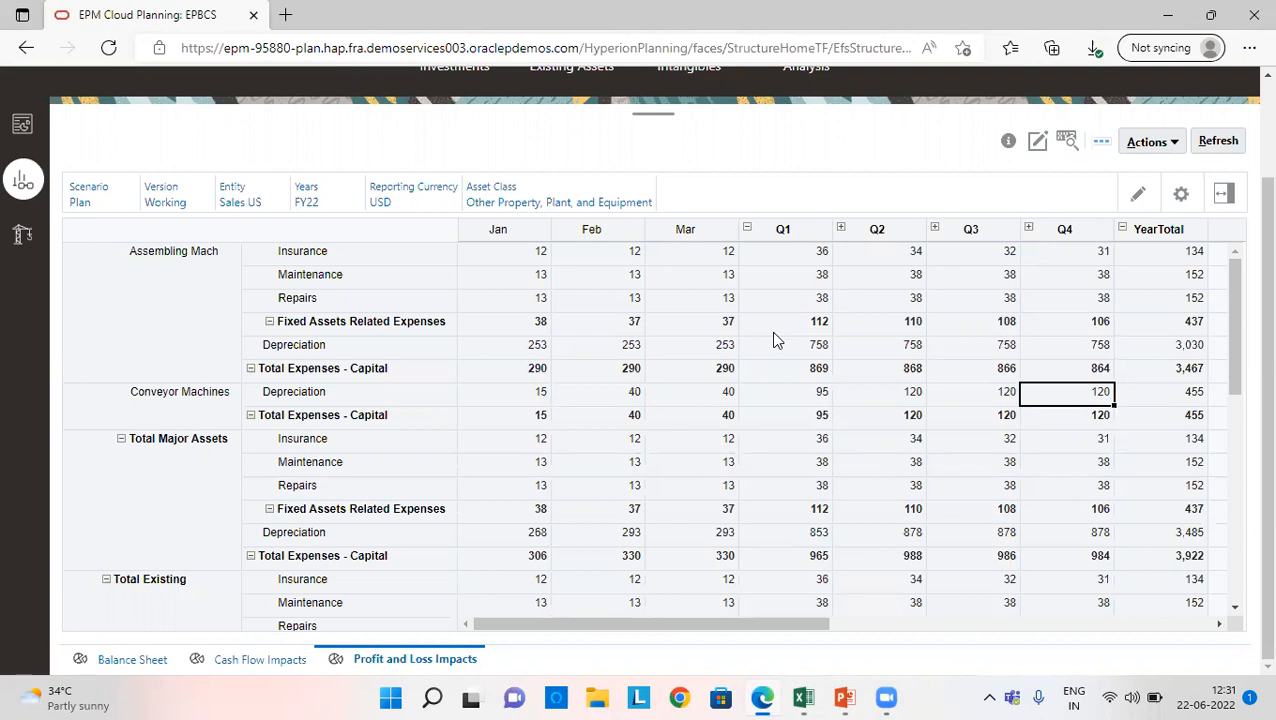
Switch to the Excel workbook and review the CASE II depreciation from Jan down to the Total row
{"action": "key", "text": "alt+Tab"}
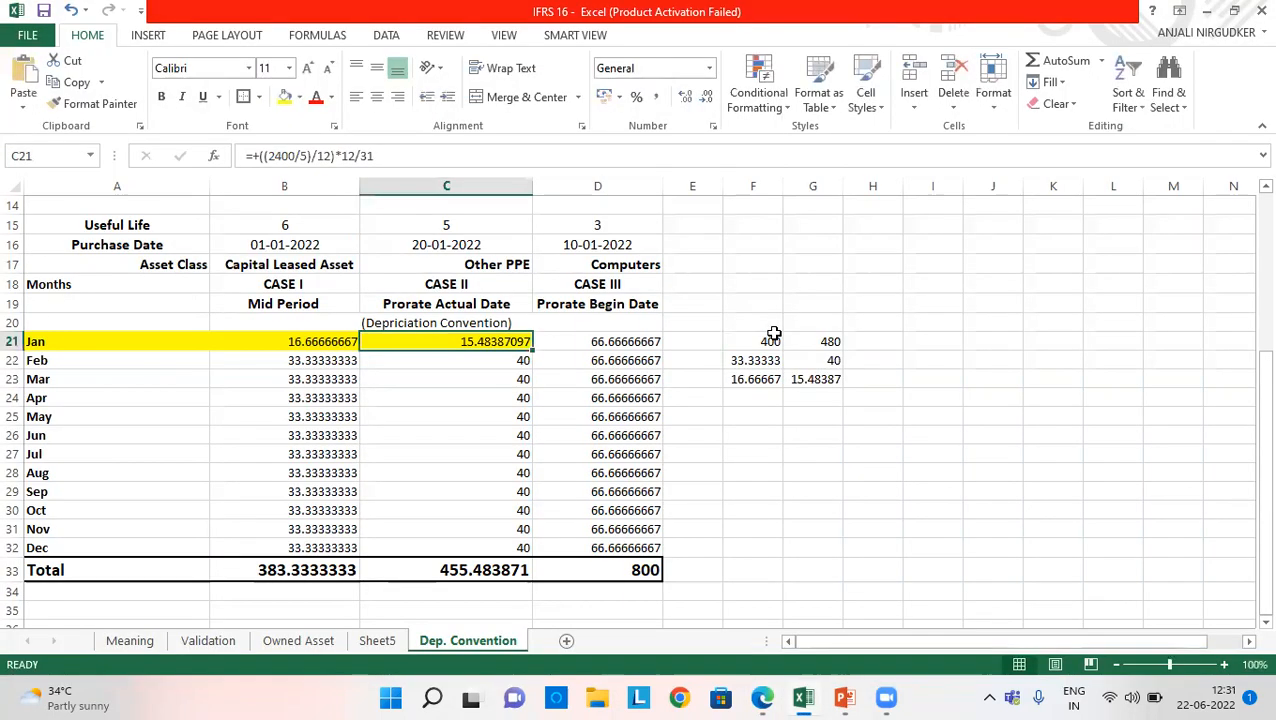
{"action": "key", "text": "Down"}
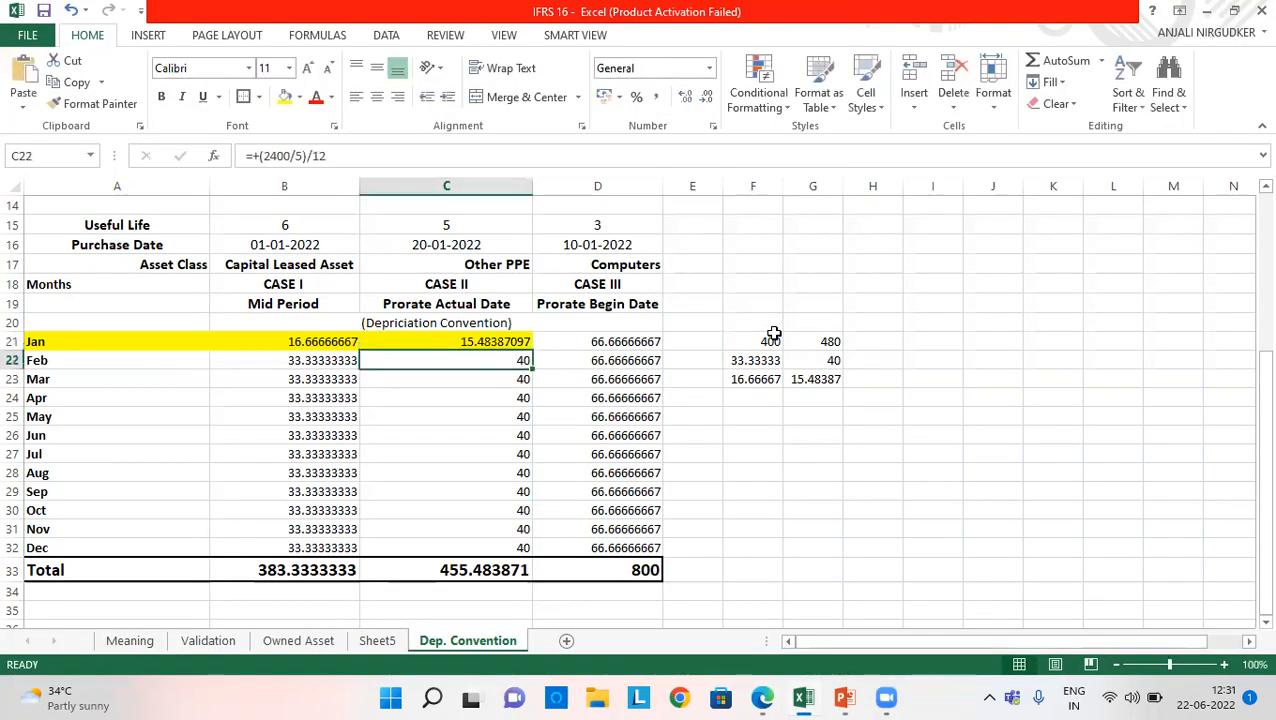
{"action": "key", "text": "Down"}
{"action": "key", "text": "Down"}
{"action": "key", "text": "Down"}
{"action": "key", "text": "Down"}
{"action": "key", "text": "Down"}
{"action": "key", "text": "Down"}
{"action": "key", "text": "Down"}
{"action": "key", "text": "Down"}
{"action": "key", "text": "Down"}
{"action": "key", "text": "Down"}
{"action": "key", "text": "Down"}
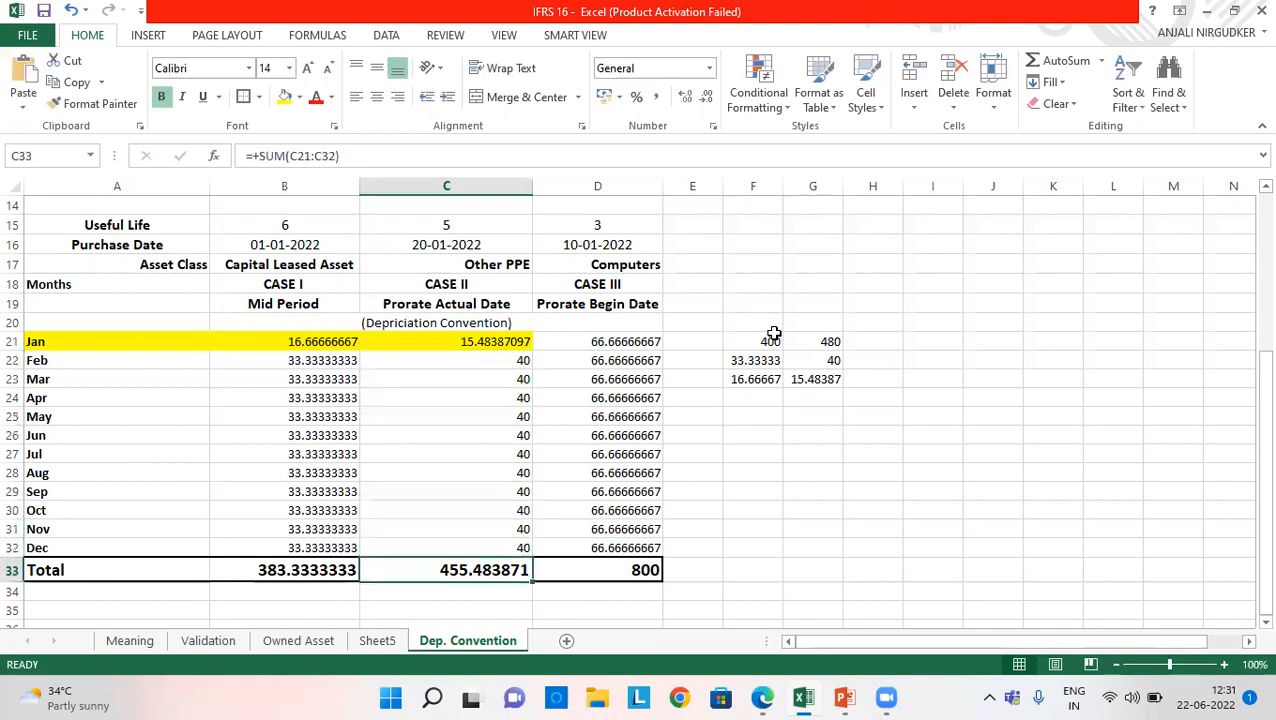
Examine the CASE III Prorate Begin Date convention, its Computers asset class and its purchase date
{"action": "left_click_drag", "start_coordinate": [1248, 390], "coordinate": [1248, 320]}
{"action": "left_click", "coordinate": [618, 422]}
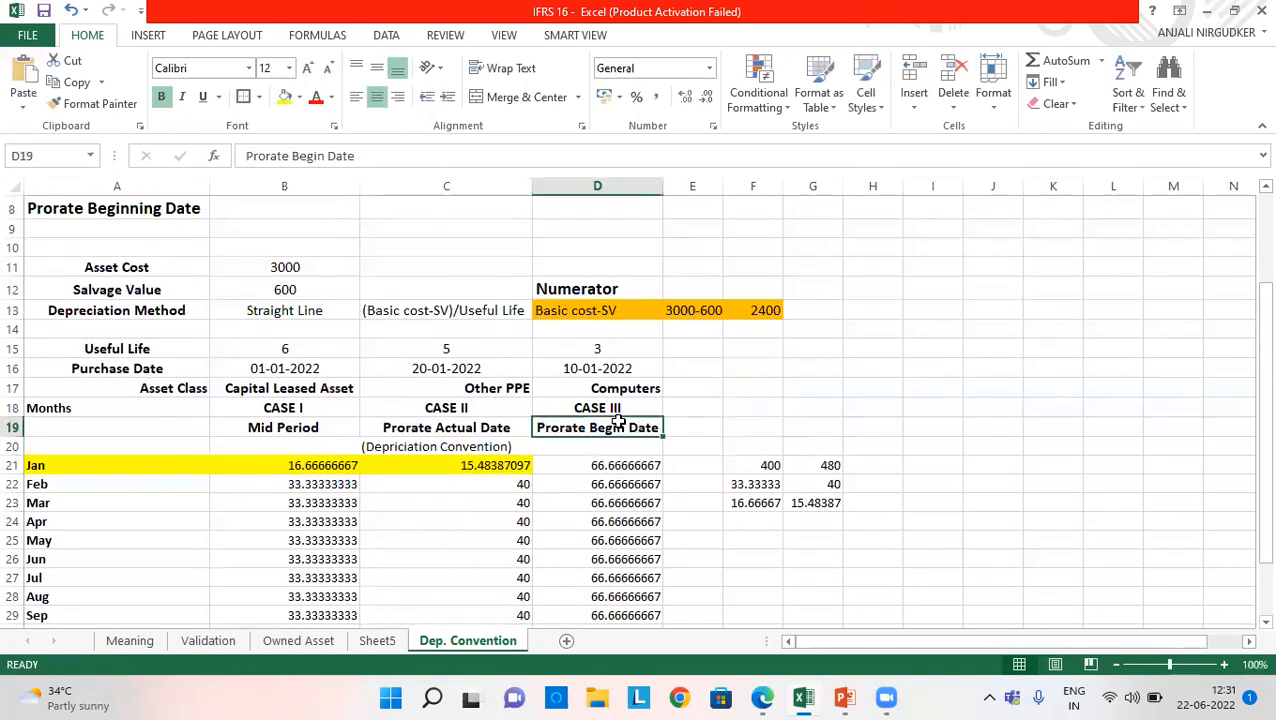
{"action": "left_click", "coordinate": [598, 392]}
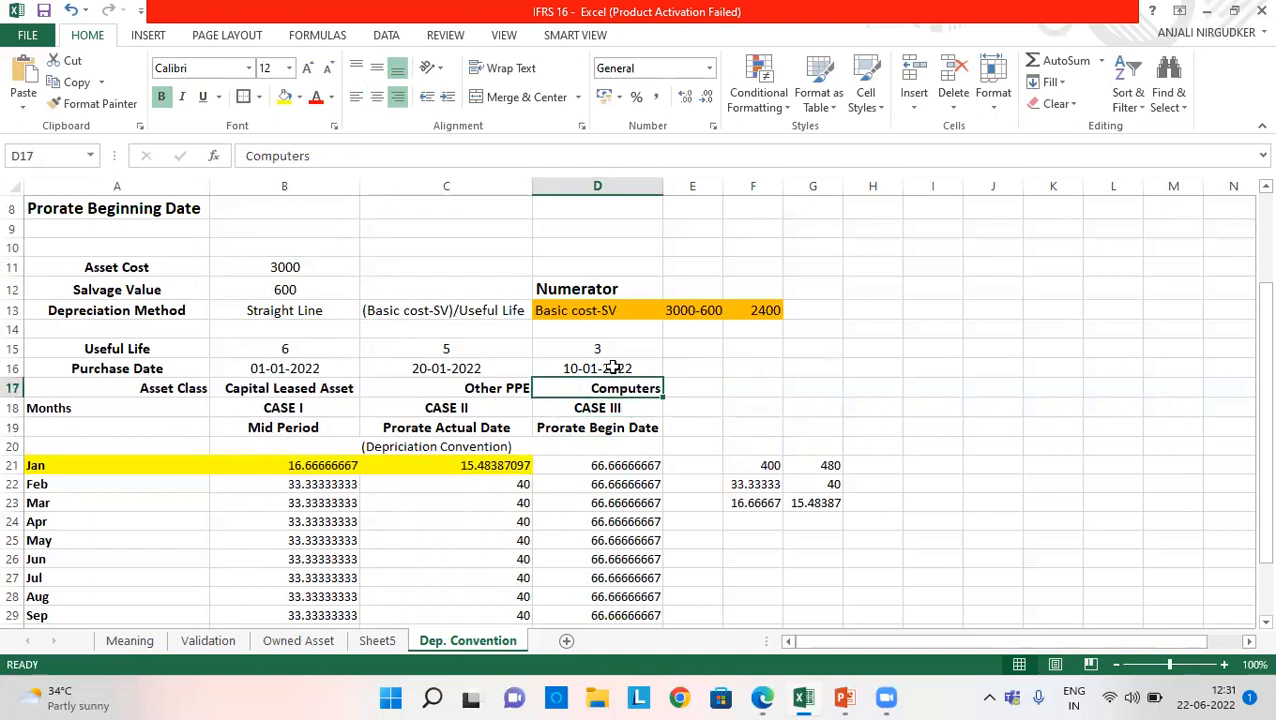
{"action": "left_click", "coordinate": [612, 368]}
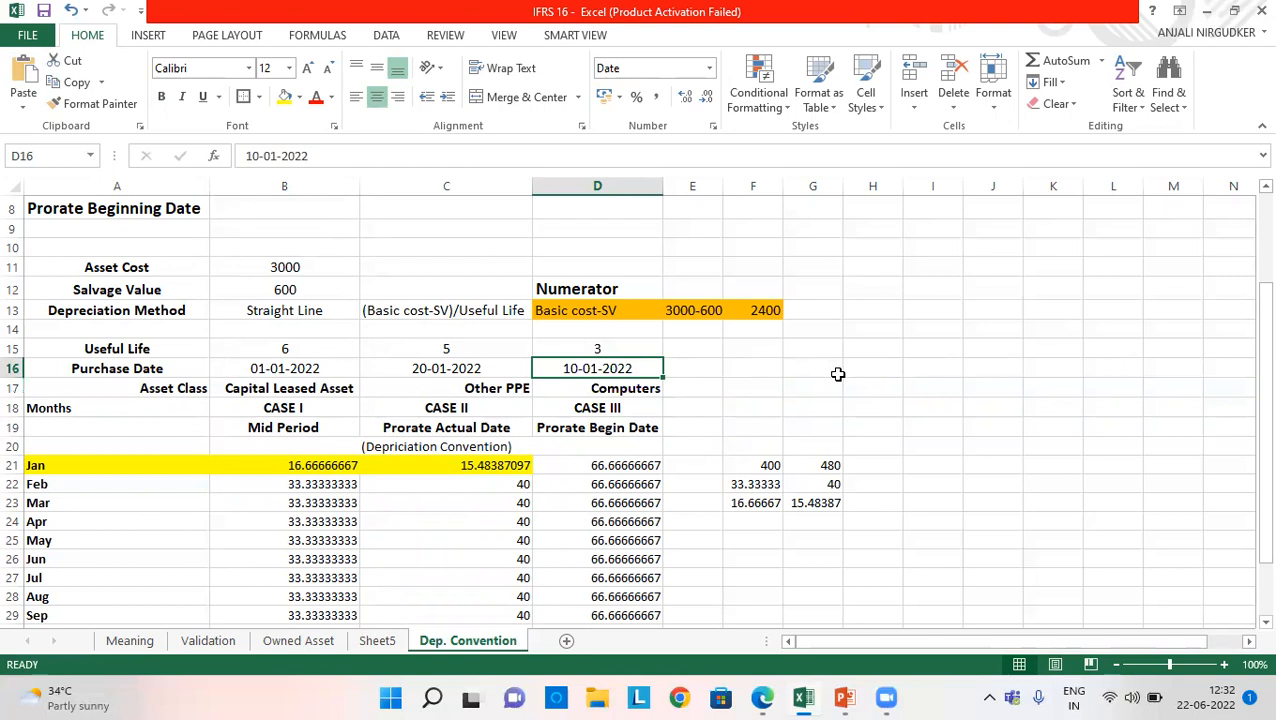
Switch to EPM Cloud Planning, set the Asset Class of the Profit and Loss Impacts analysis to Computers and reload the form
{"action": "key", "text": "alt+Tab"}
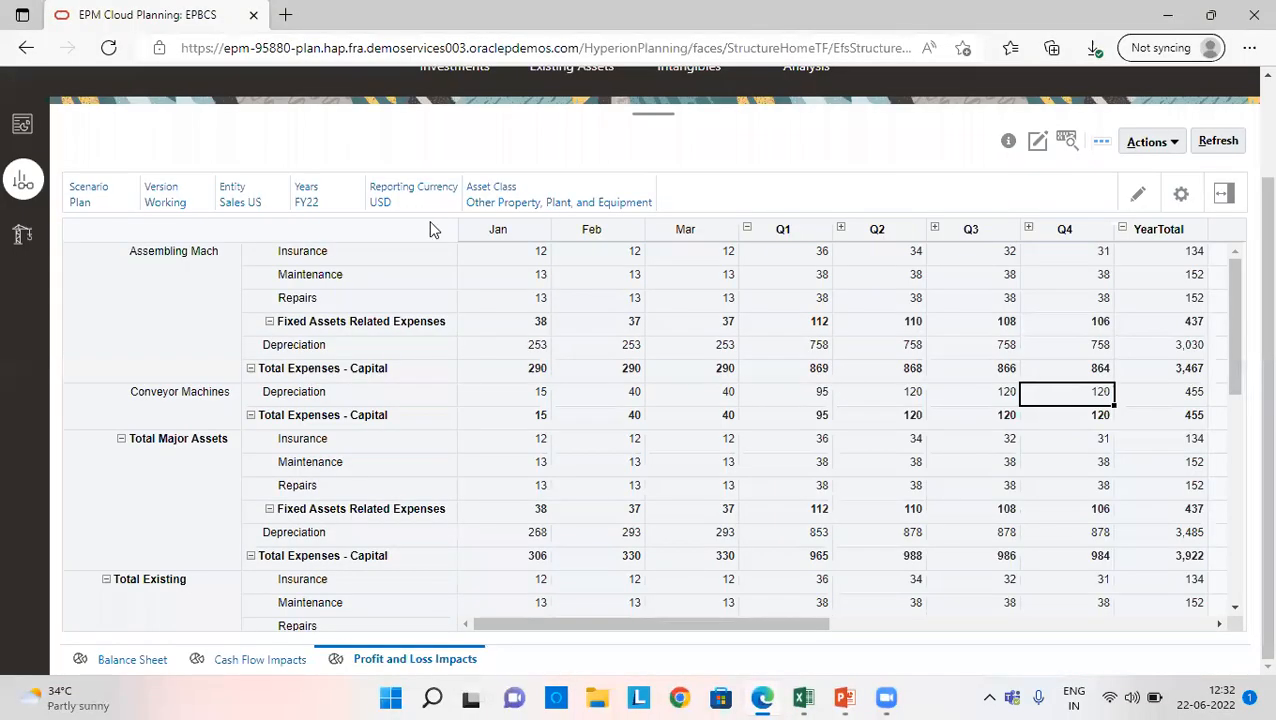
{"action": "left_click", "coordinate": [490, 202]}
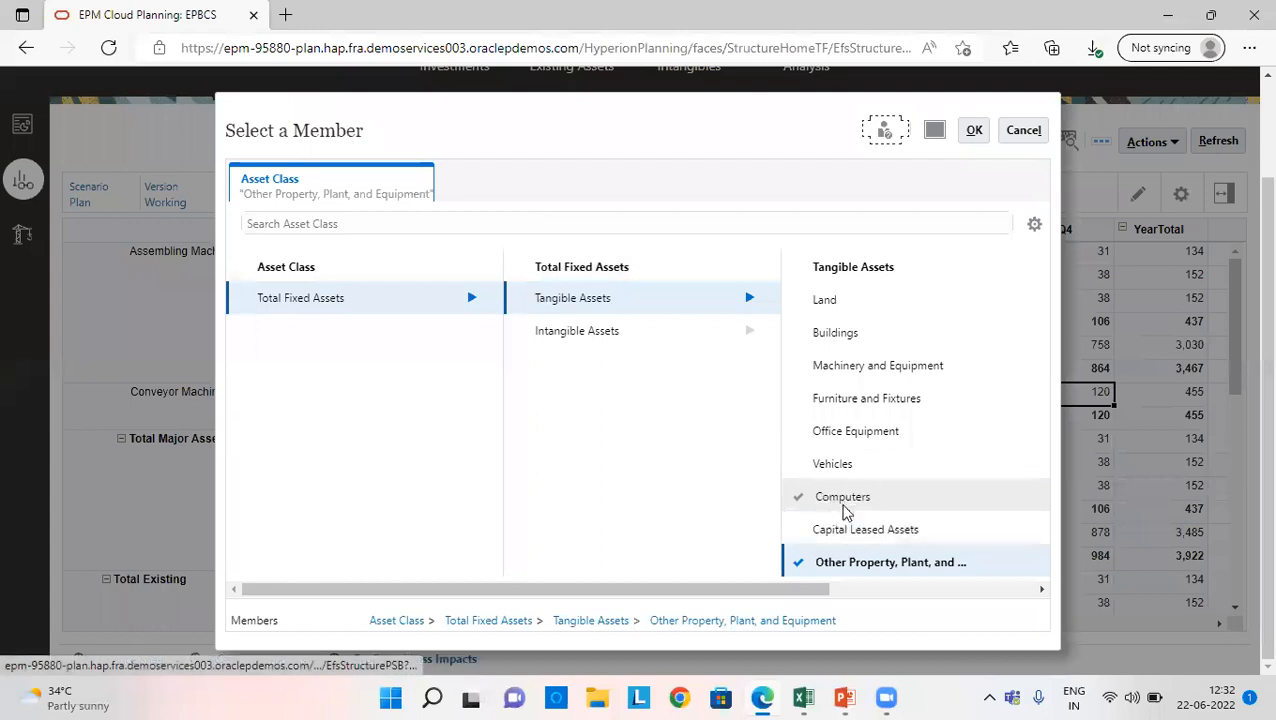
{"action": "left_click", "coordinate": [843, 503]}
{"action": "left_click", "coordinate": [977, 132]}
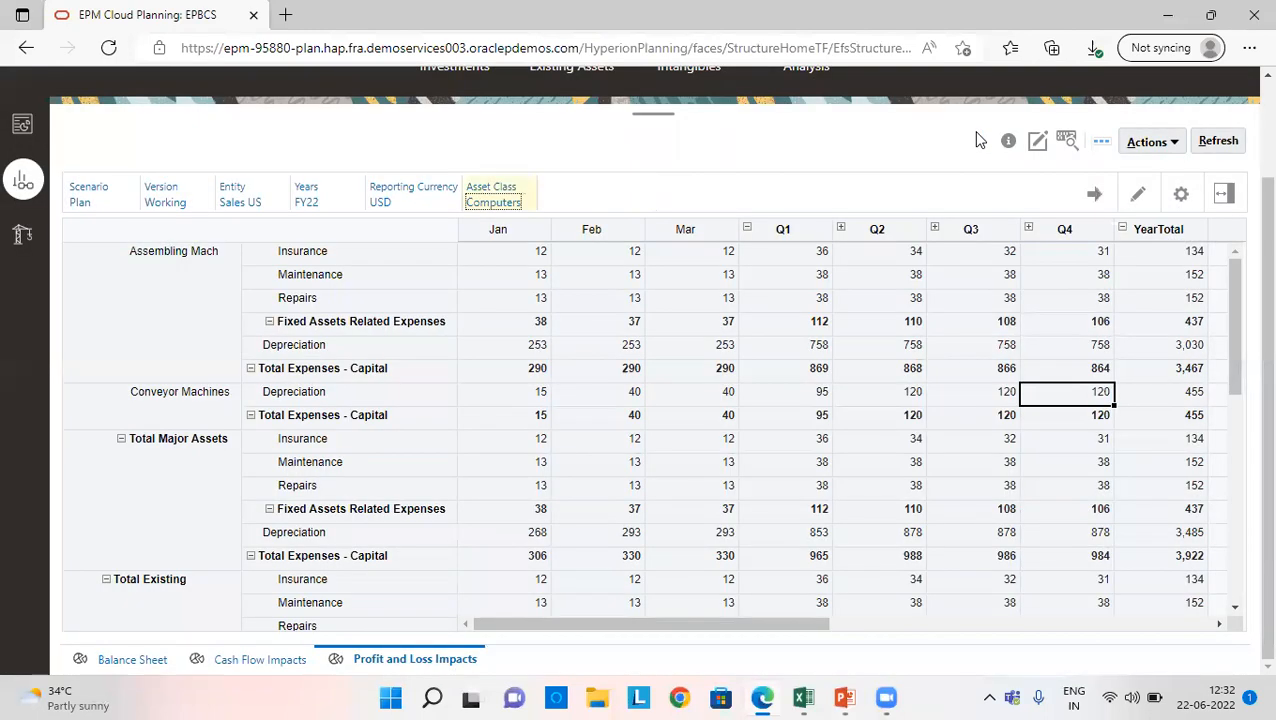
{"action": "left_click", "coordinate": [1094, 194]}
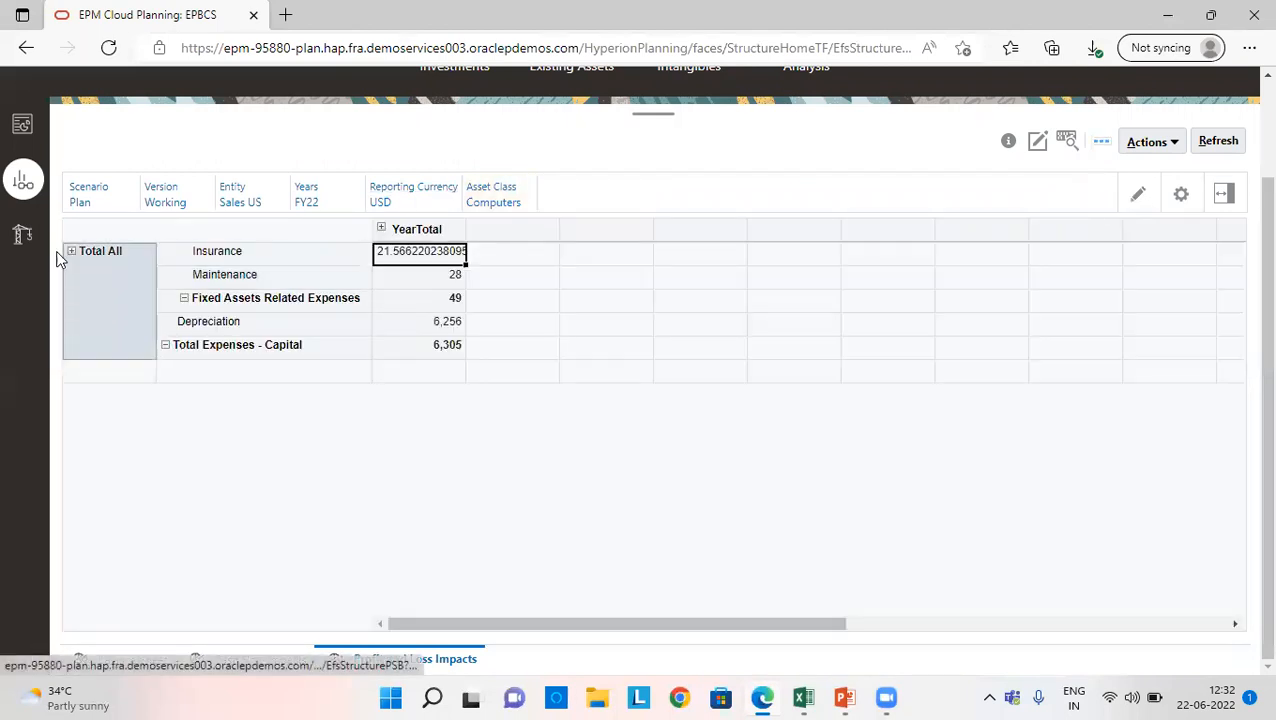
Expand Total All through Owned Assets, New Owned and Total New, and check the YearTotal depreciation of Computer116
{"action": "left_click", "coordinate": [73, 253]}
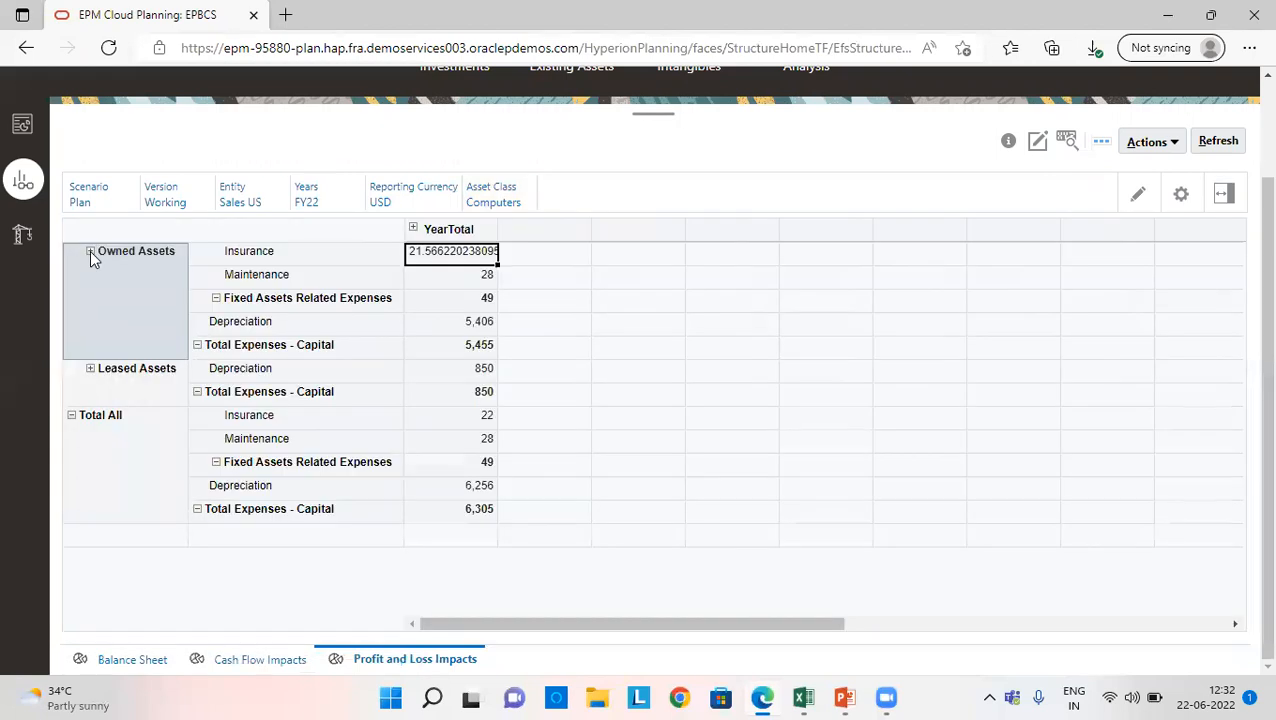
{"action": "left_click", "coordinate": [90, 252]}
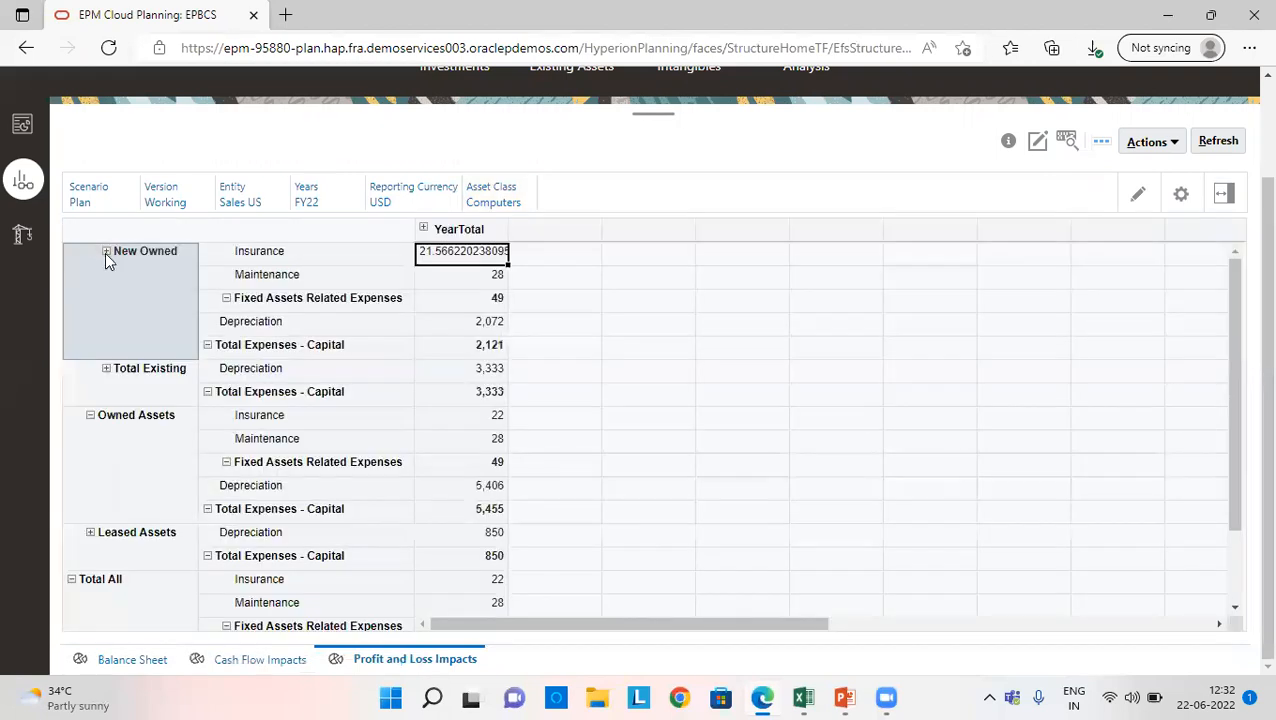
{"action": "left_click", "coordinate": [105, 252]}
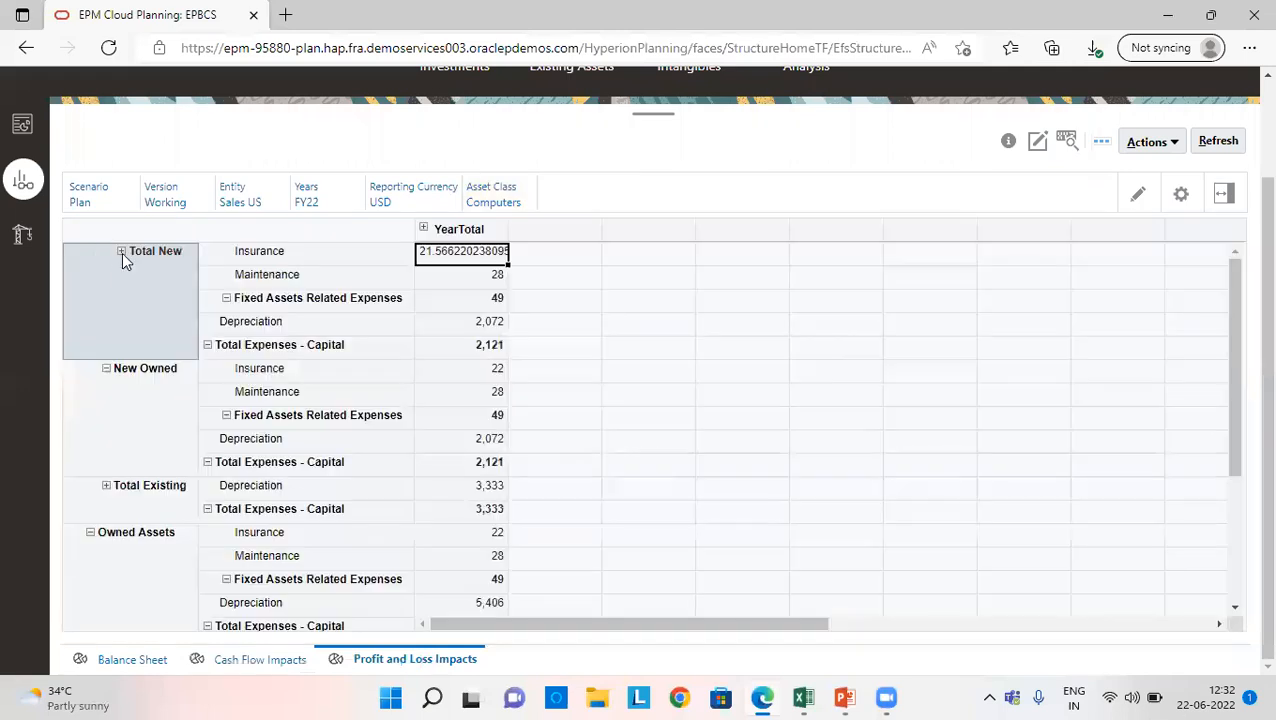
{"action": "left_click", "coordinate": [121, 252]}
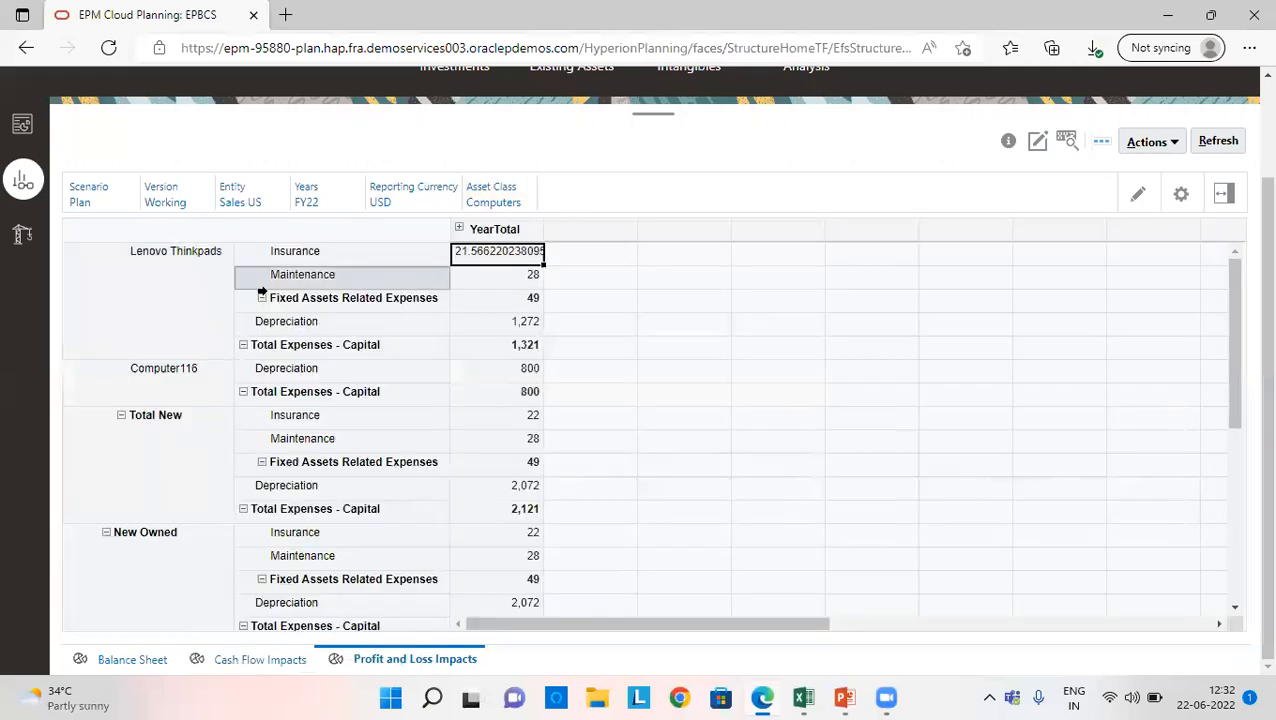
{"action": "left_click", "coordinate": [195, 371]}
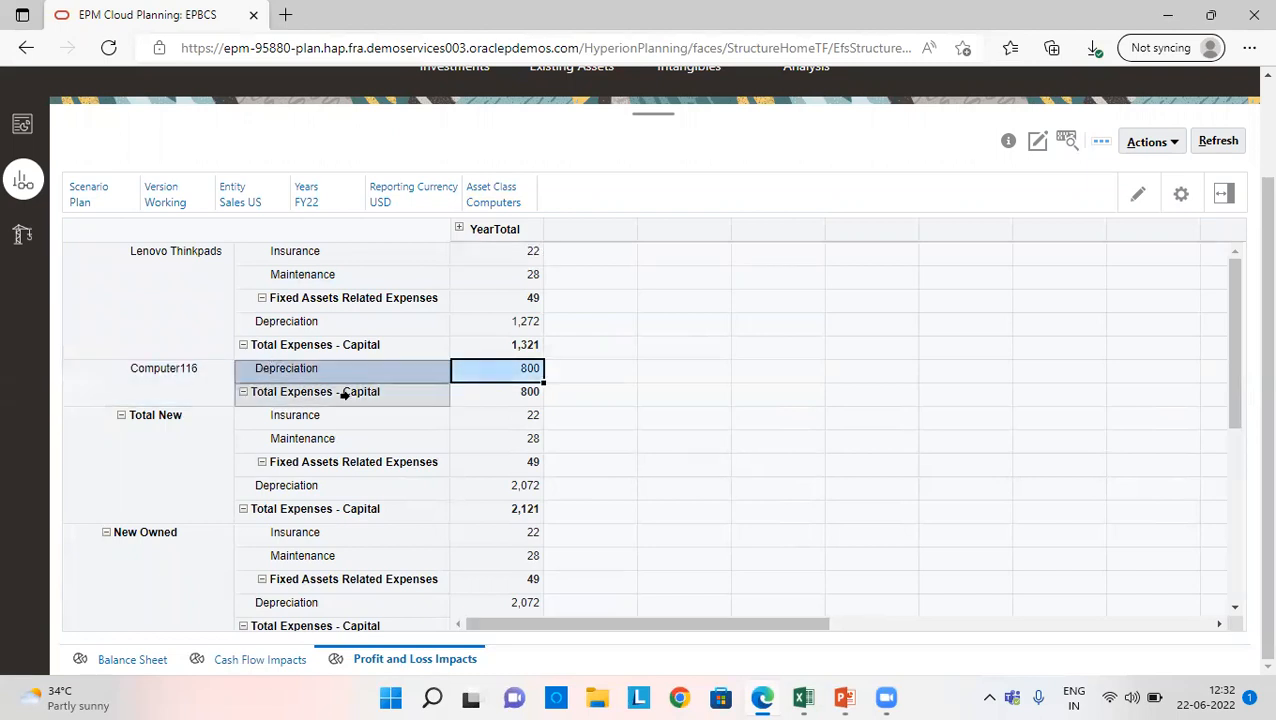
{"action": "left_click", "coordinate": [524, 372]}
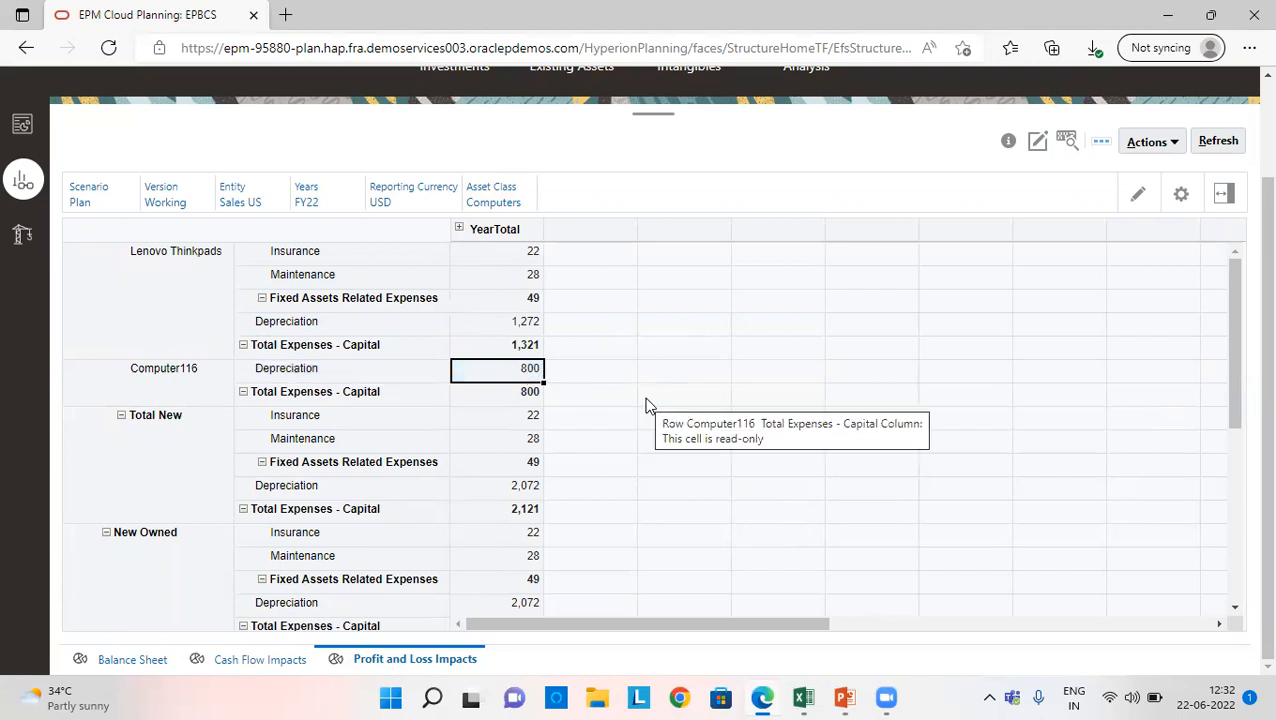
Switch to the Excel workbook and calculate the CASE III yearly depreciation in cell H21 as 2400/3
{"action": "key", "text": "alt+Tab"}
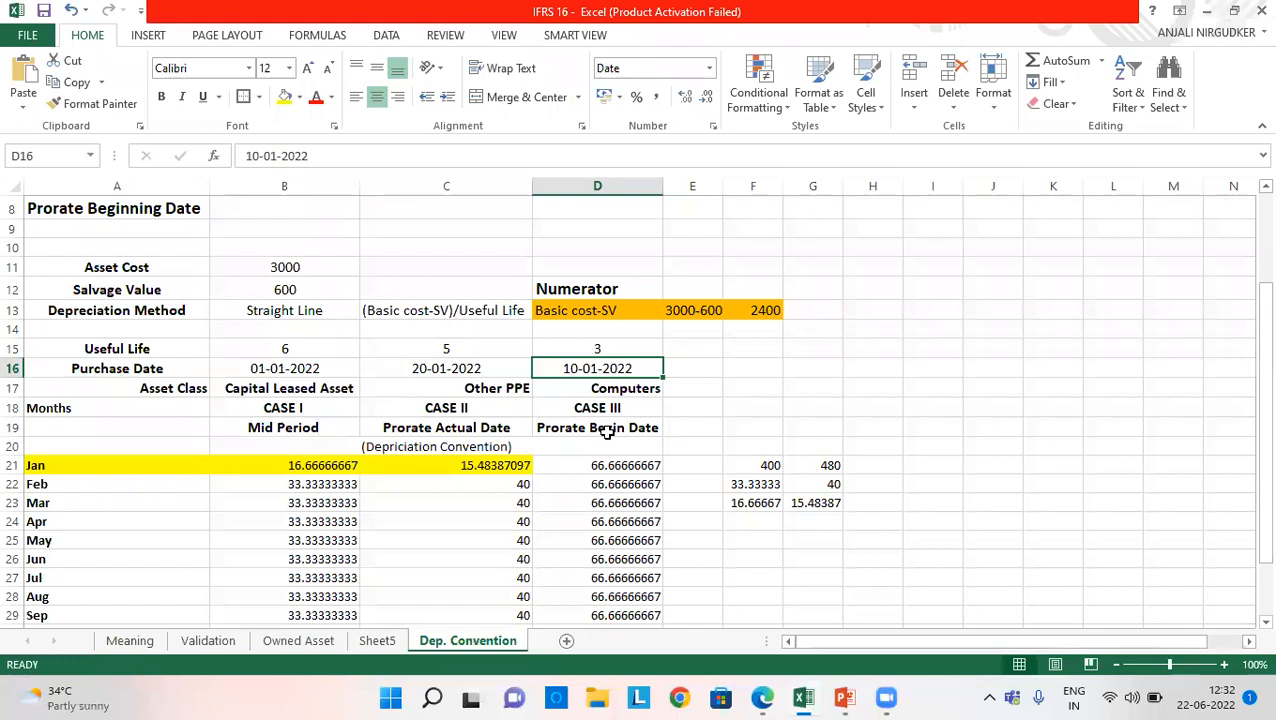
{"action": "key", "text": "Right"}
{"action": "key", "text": "Right"}
{"action": "key", "text": "Down"}
{"action": "key", "text": "Down"}
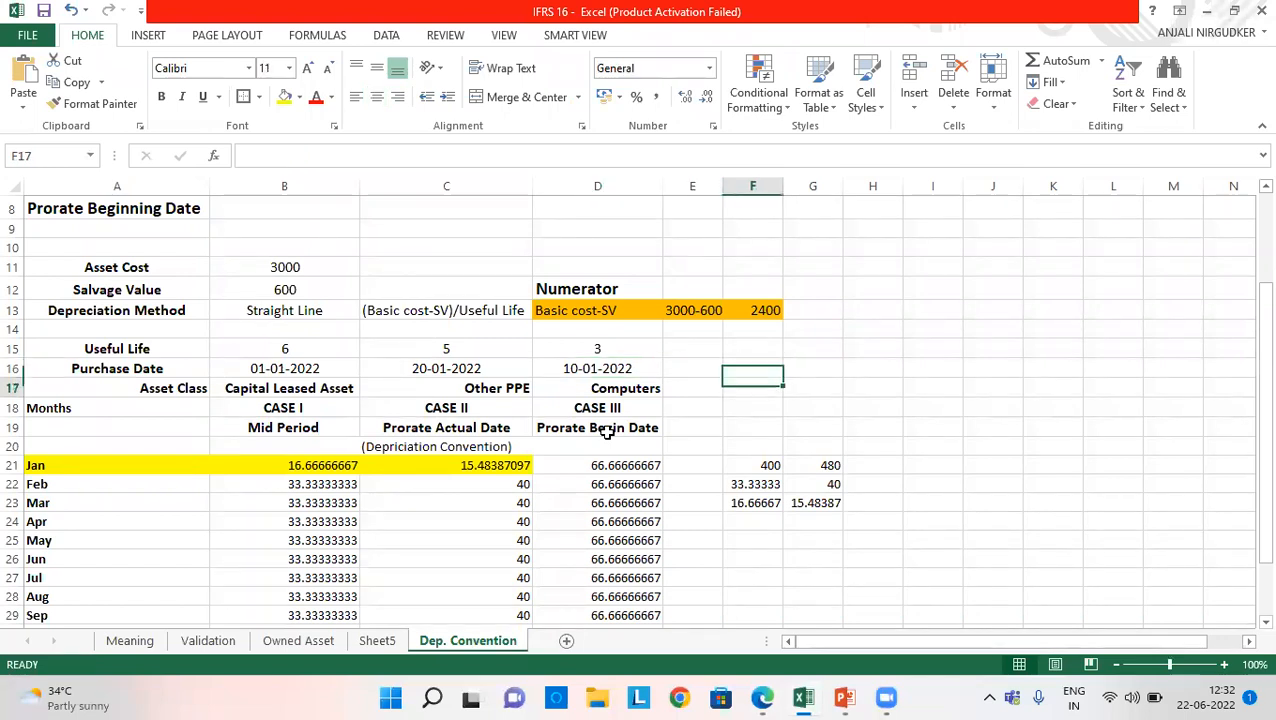
{"action": "key", "text": "Down"}
{"action": "key", "text": "Down"}
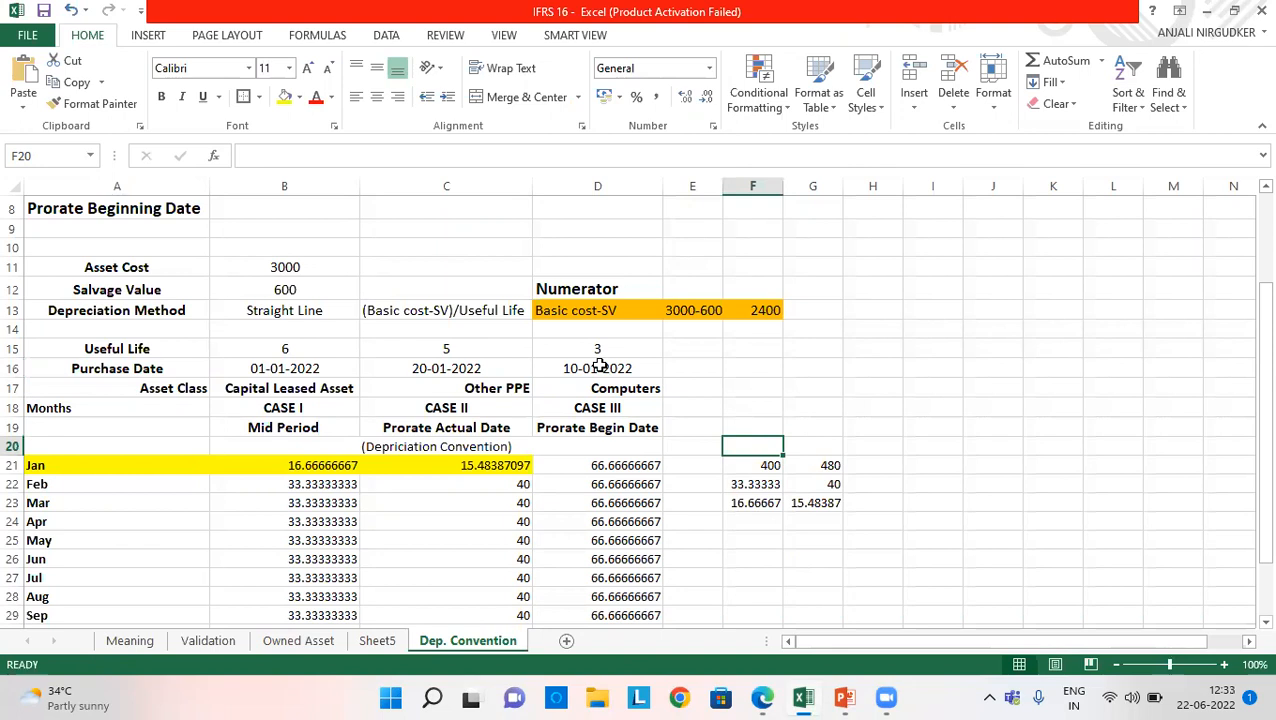
{"action": "key", "text": "Down"}
{"action": "key", "text": "Down"}
{"action": "key", "text": "Up"}
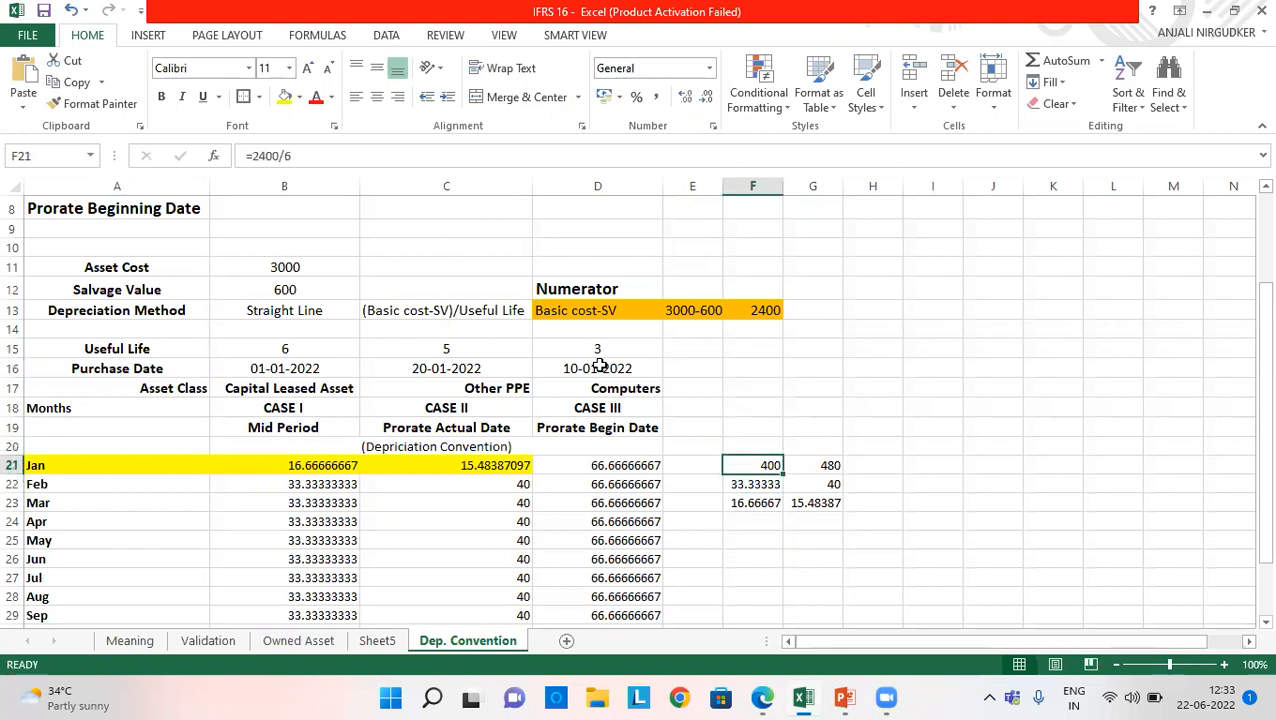
{"action": "key", "text": "Right"}
{"action": "key", "text": "Right"}
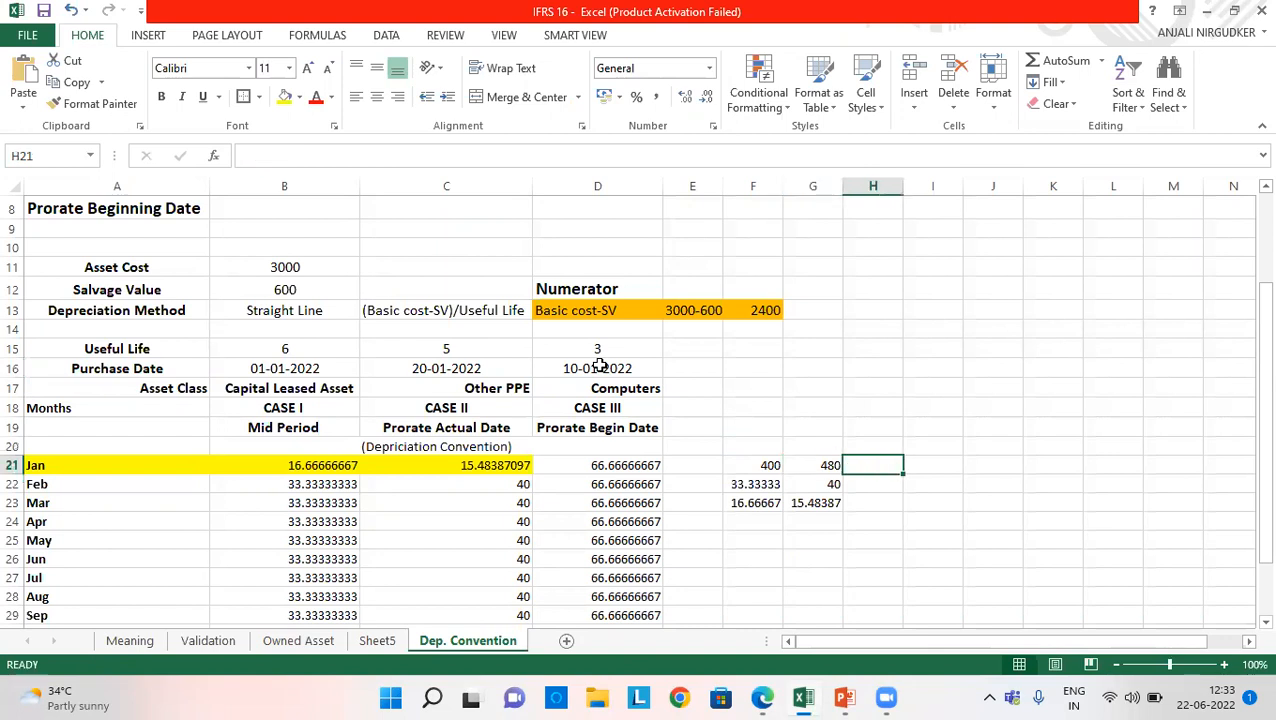
{"action": "type", "text": "+2"}
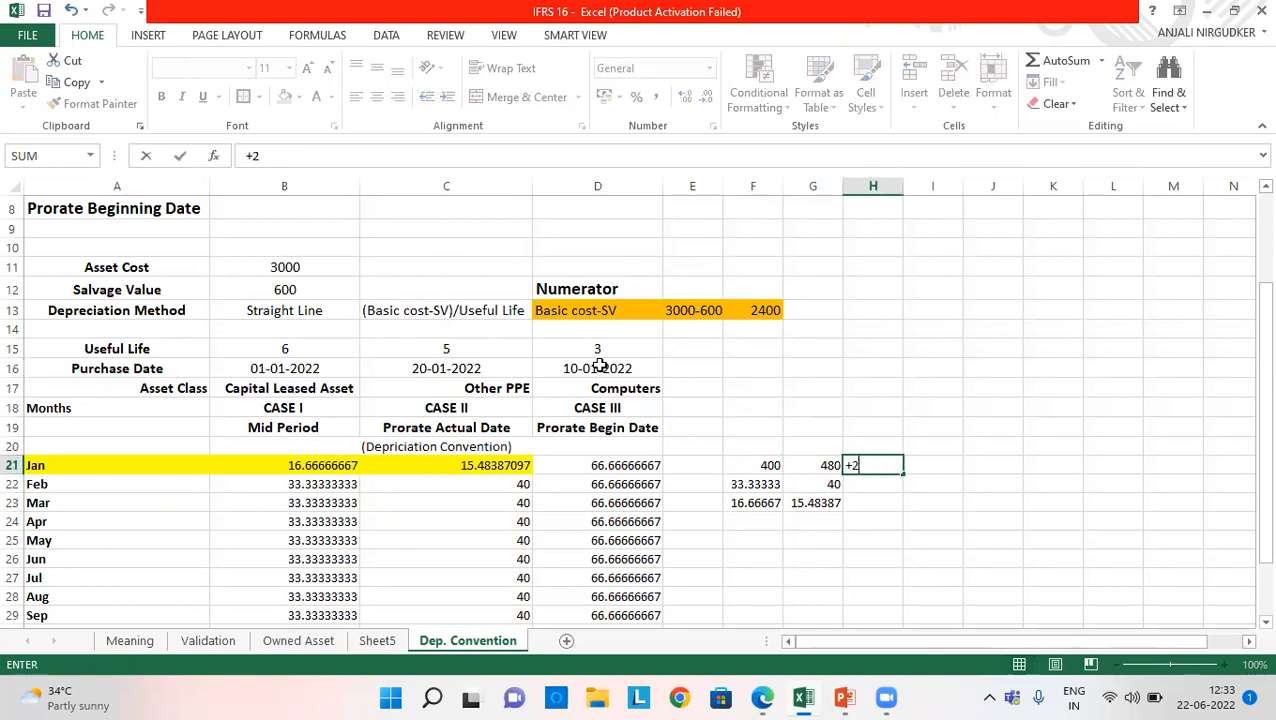
{"action": "type", "text": "400/3"}
{"action": "key", "text": "Return"}
{"action": "key", "text": "Up"}
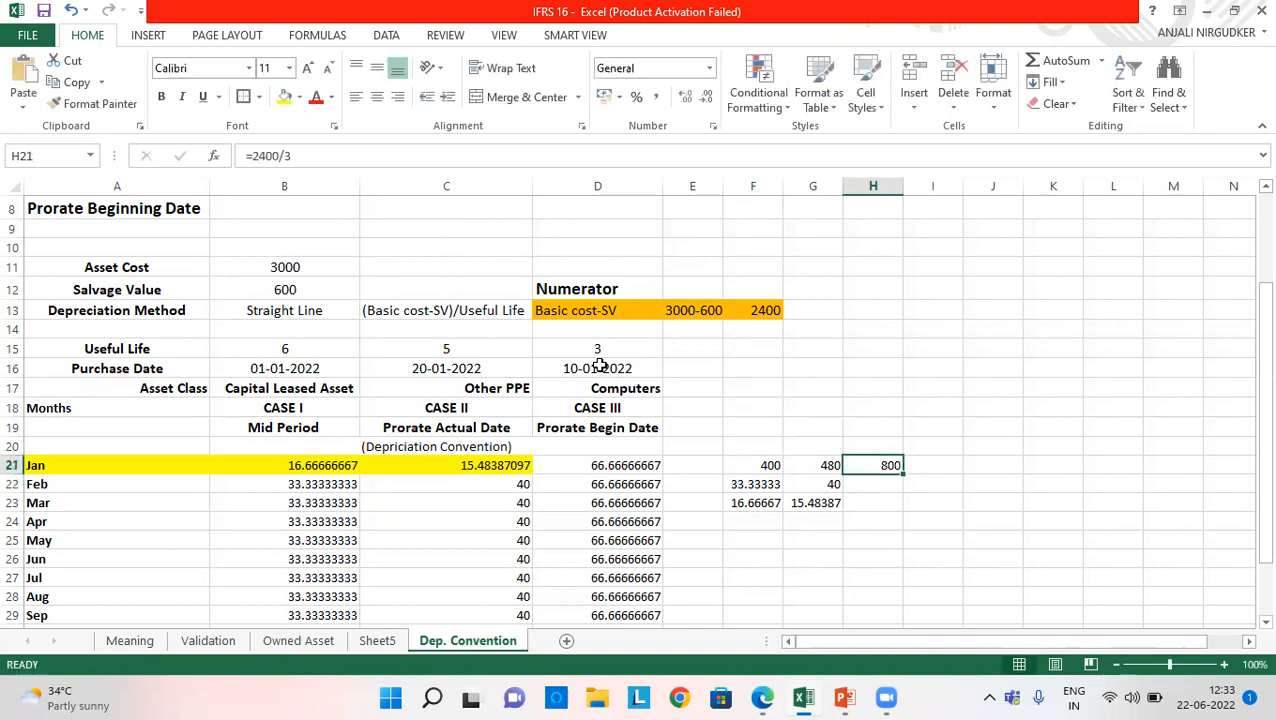
Switch to EPM Cloud Planning and expand YearTotal to check the quarterly depreciation of Computer116
{"action": "key", "text": "alt+Tab"}
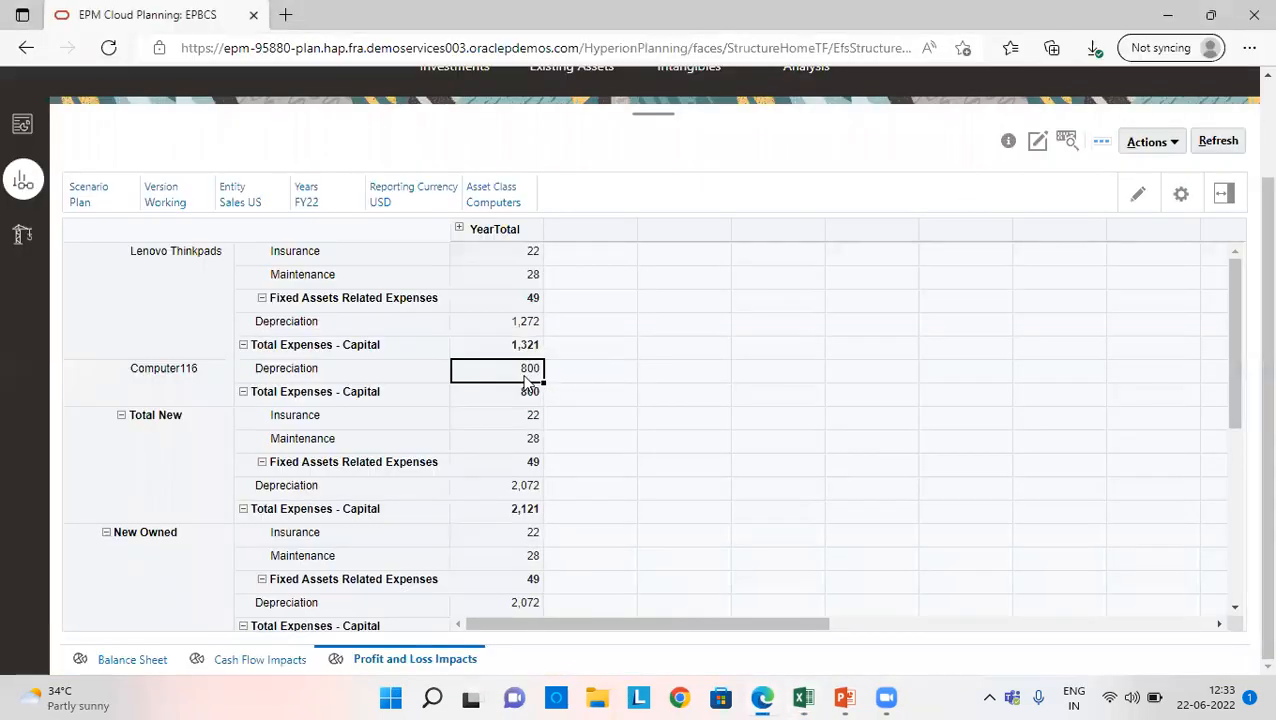
{"action": "left_click", "coordinate": [459, 229]}
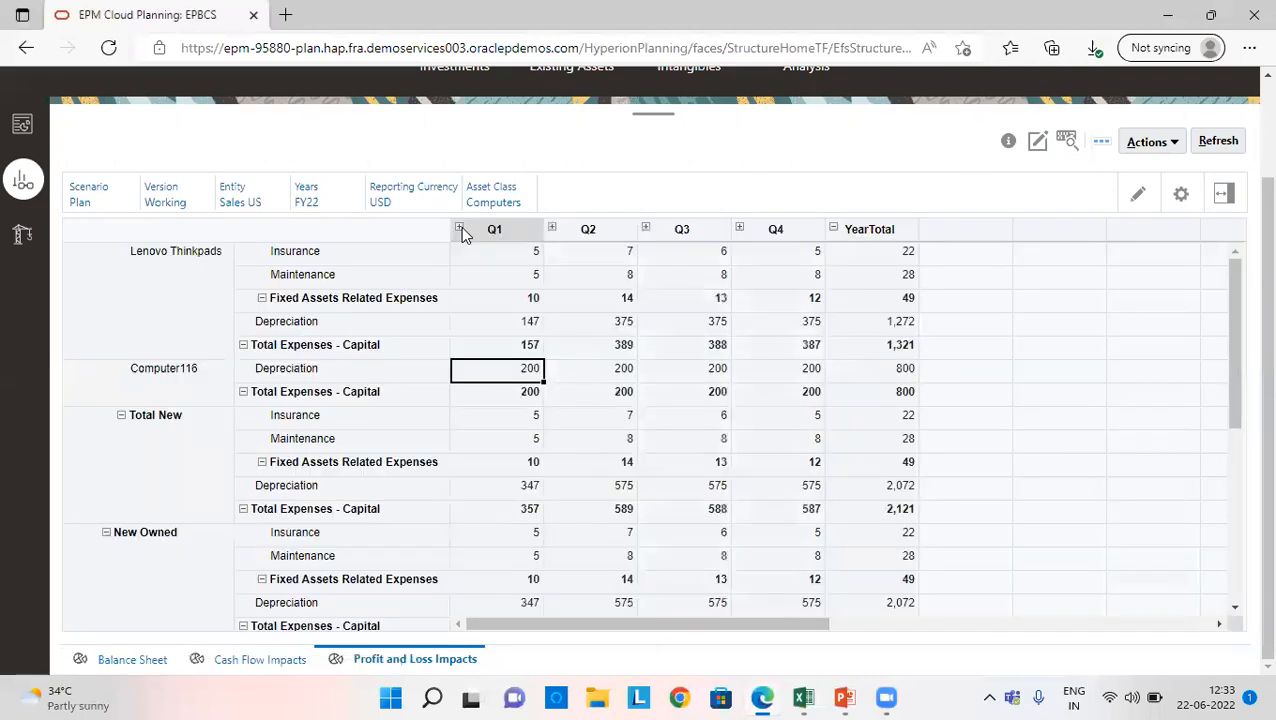
Switch to the Excel workbook, calculate the monthly depreciation in H22 as H21/12 and compare it with the CASE III Jan value
{"action": "key", "text": "alt+Tab"}
{"action": "key", "text": "Down"}
{"action": "key", "text": "Up"}
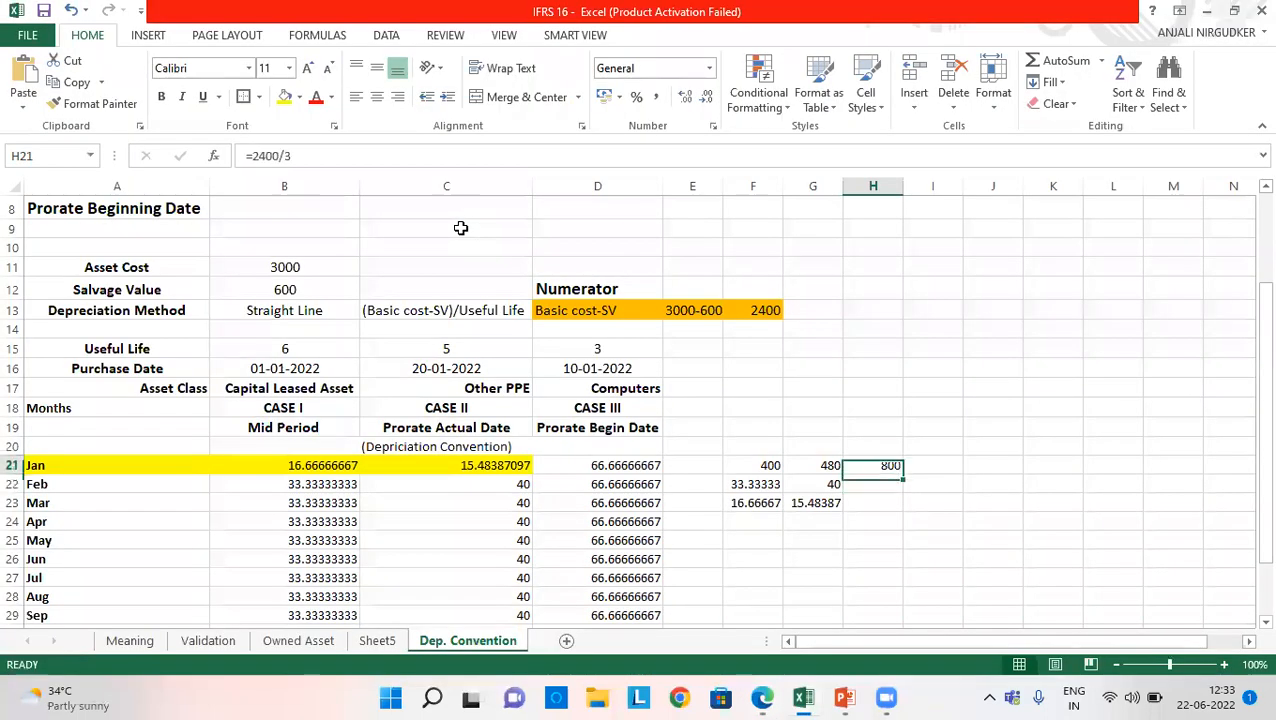
{"action": "key", "text": "Down"}
{"action": "type", "text": "+"}
{"action": "key", "text": "Up"}
{"action": "type", "text": "/12"}
{"action": "key", "text": "Return"}
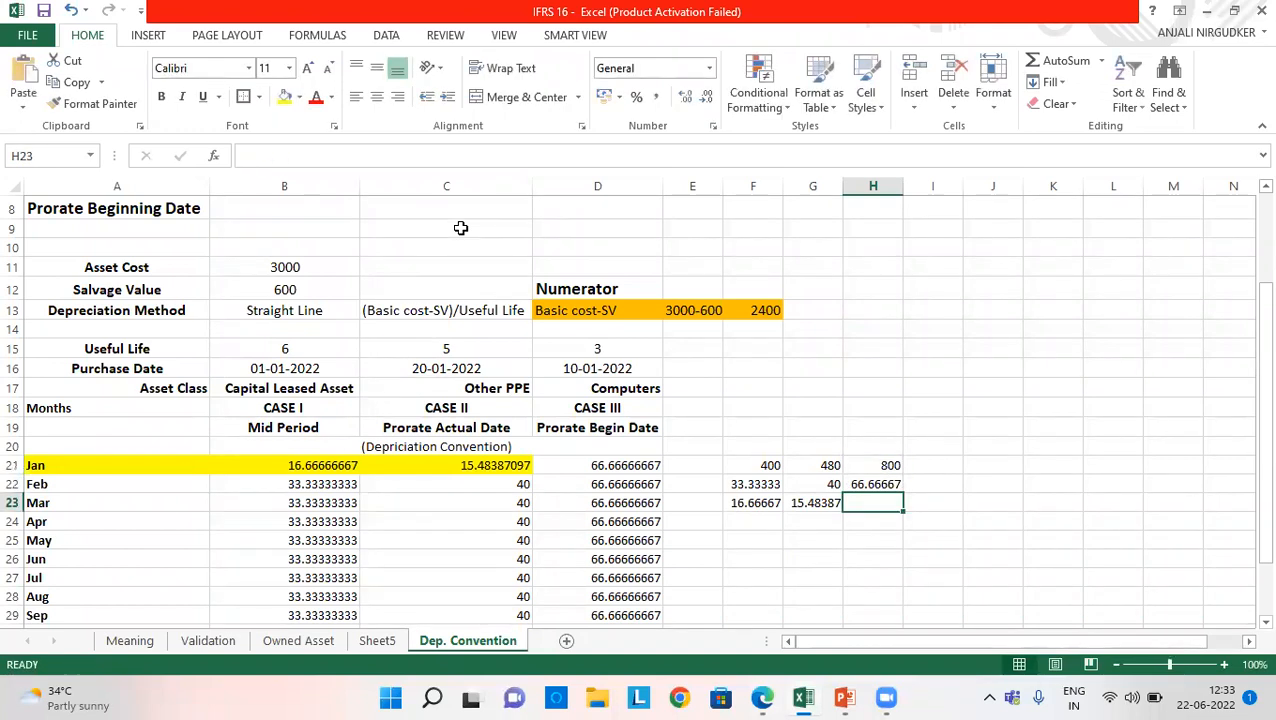
{"action": "key", "text": "Up"}
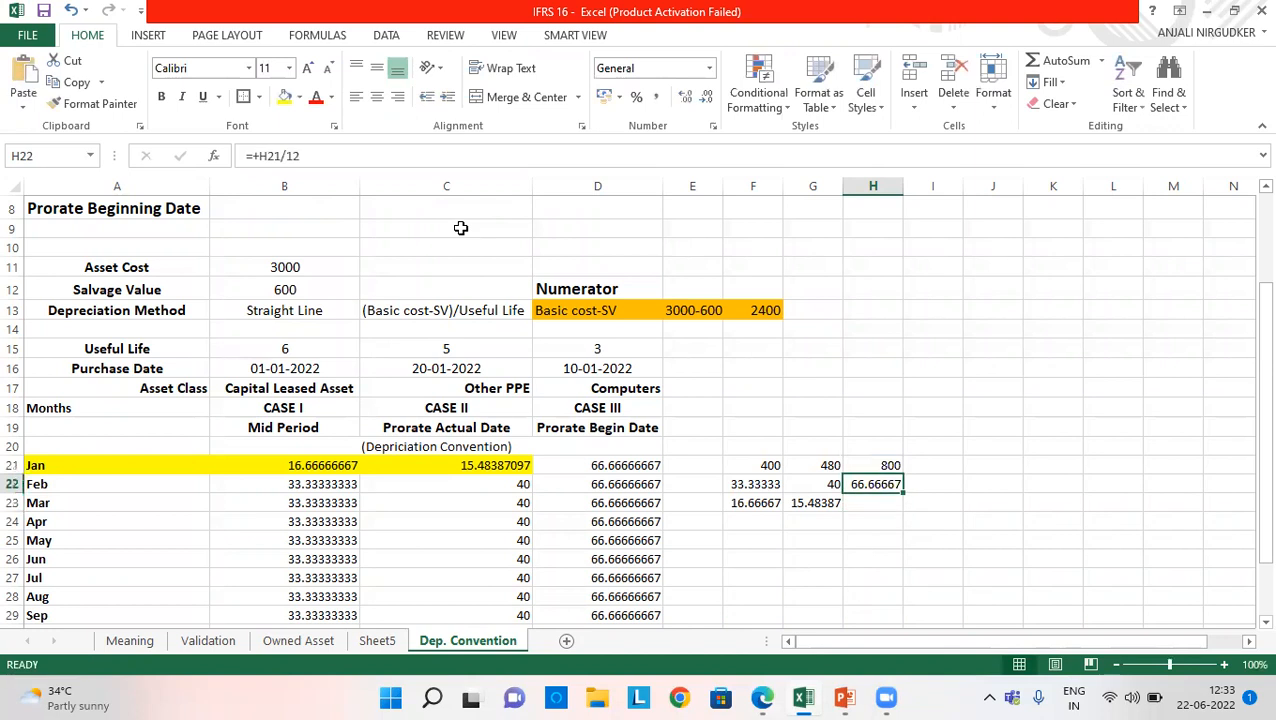
{"action": "left_click", "coordinate": [638, 470]}
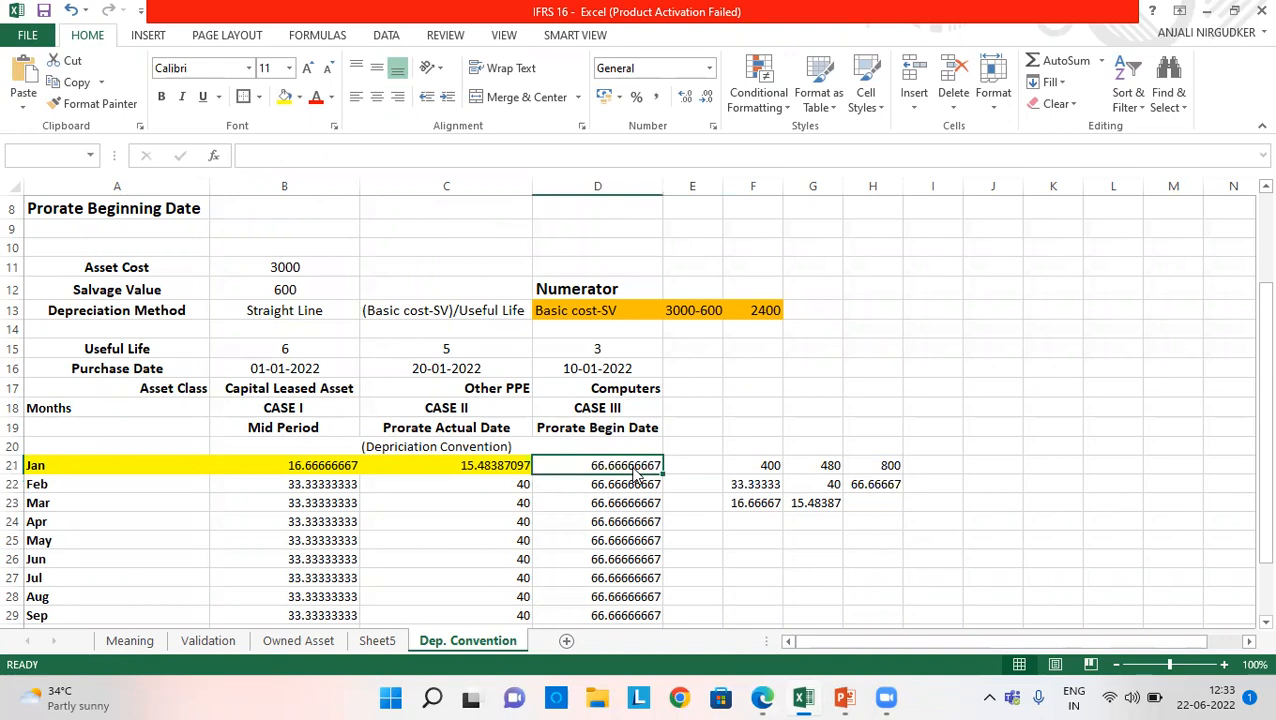
Switch to EPM Cloud Planning, check the Computer116 depreciation for Jan, Feb and Mar, and expand Q2 into months
{"action": "key", "text": "alt+Tab"}
{"action": "left_click_drag", "start_coordinate": [1236, 356], "coordinate": [1230, 374]}
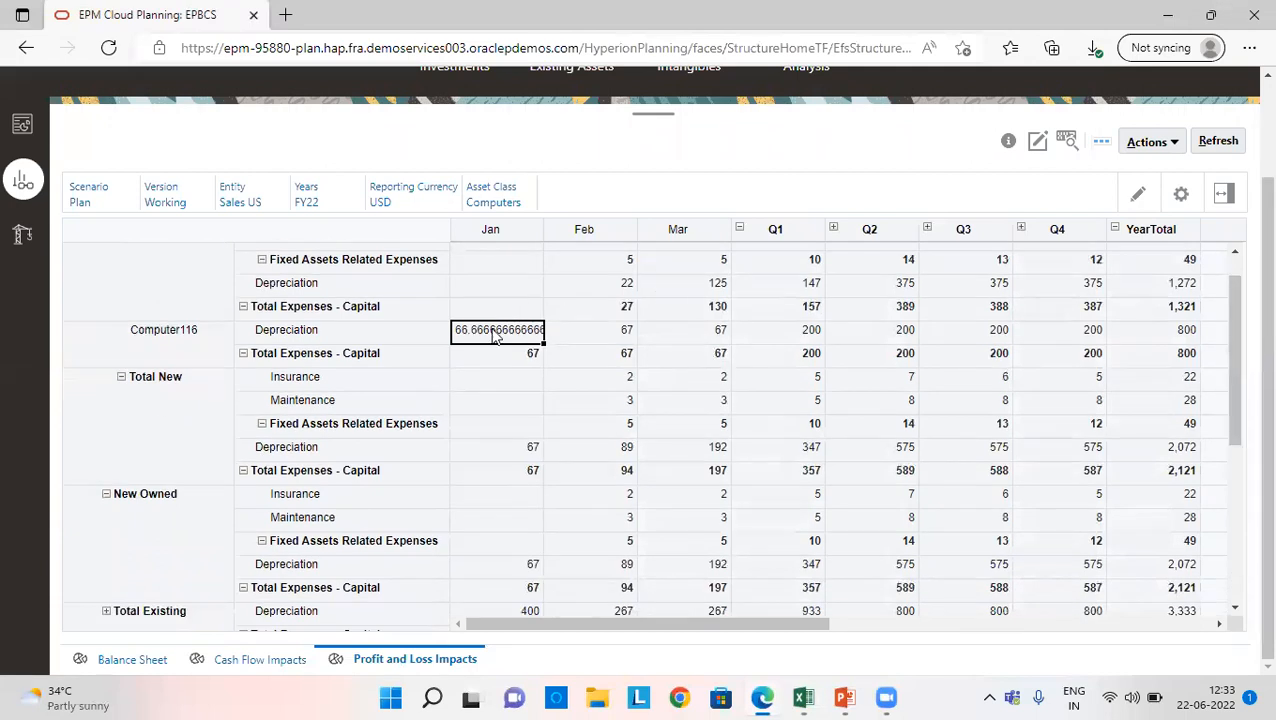
{"action": "left_click", "coordinate": [590, 340]}
{"action": "left_click", "coordinate": [692, 337]}
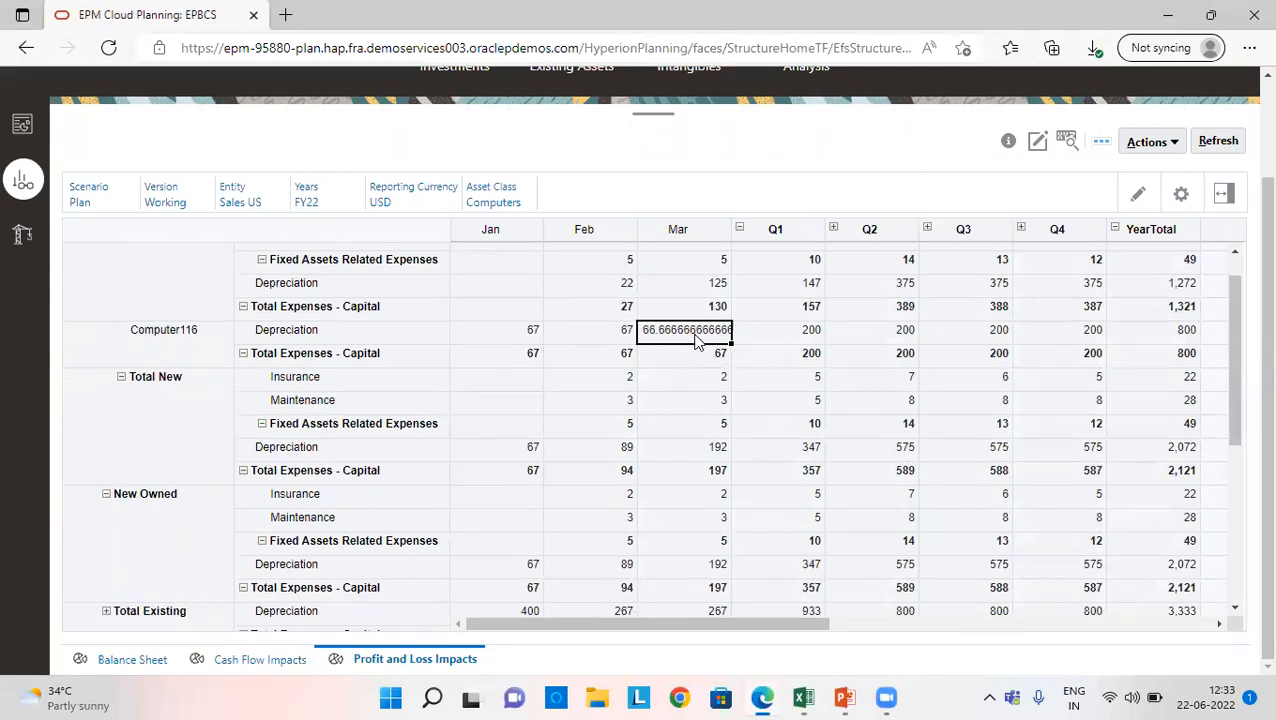
{"action": "left_click", "coordinate": [833, 228]}
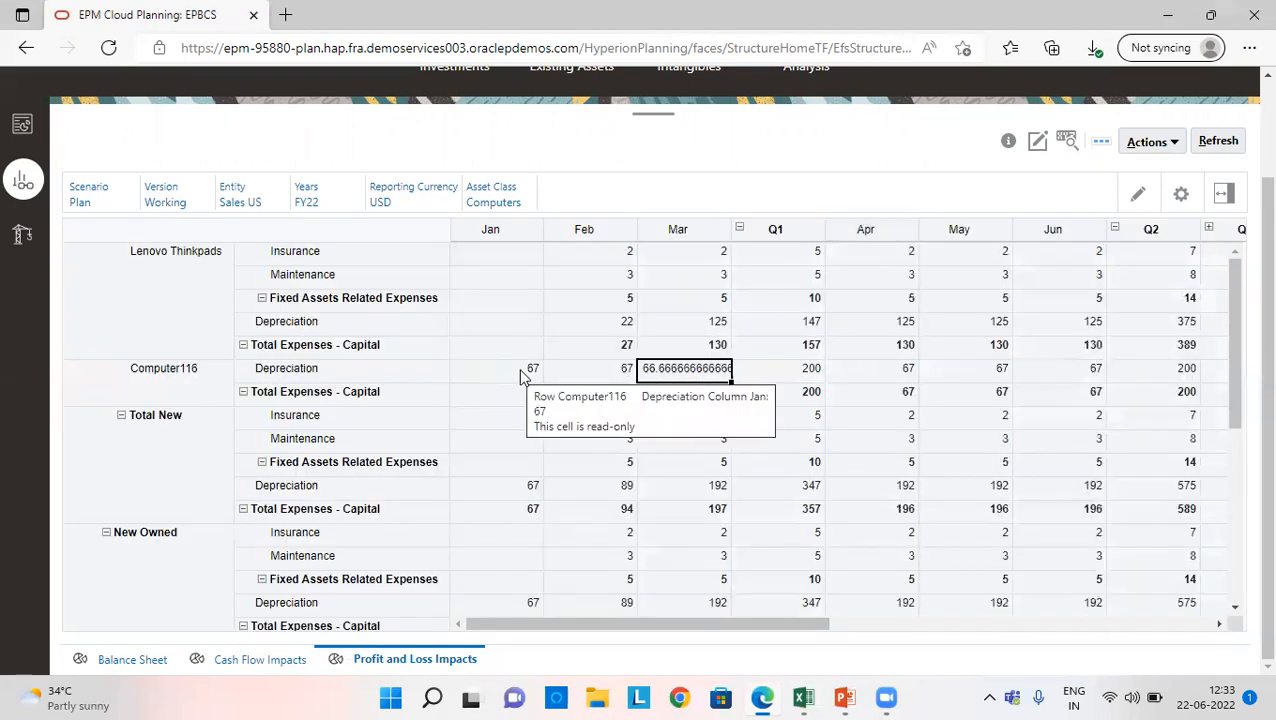
{"action": "left_click", "coordinate": [520, 375]}
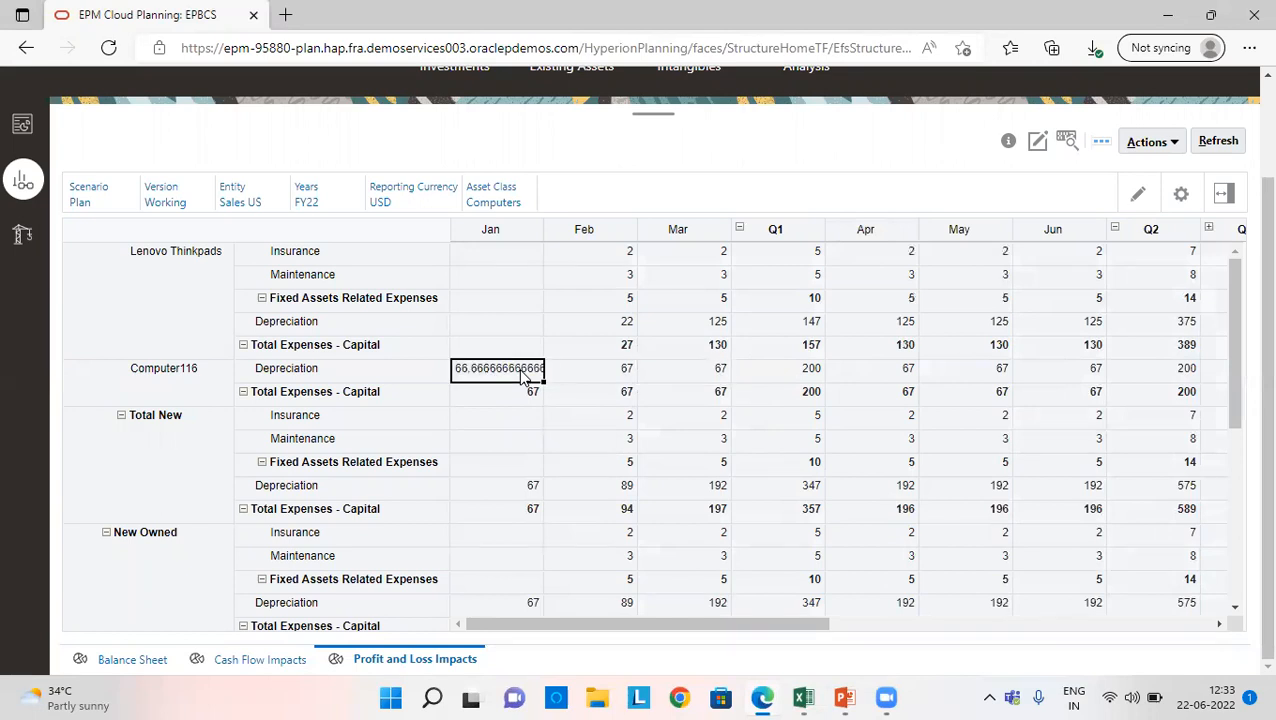
Switch to the Excel workbook and check the CASE III purchase date against its Jan depreciation
{"action": "key", "text": "alt+Tab"}
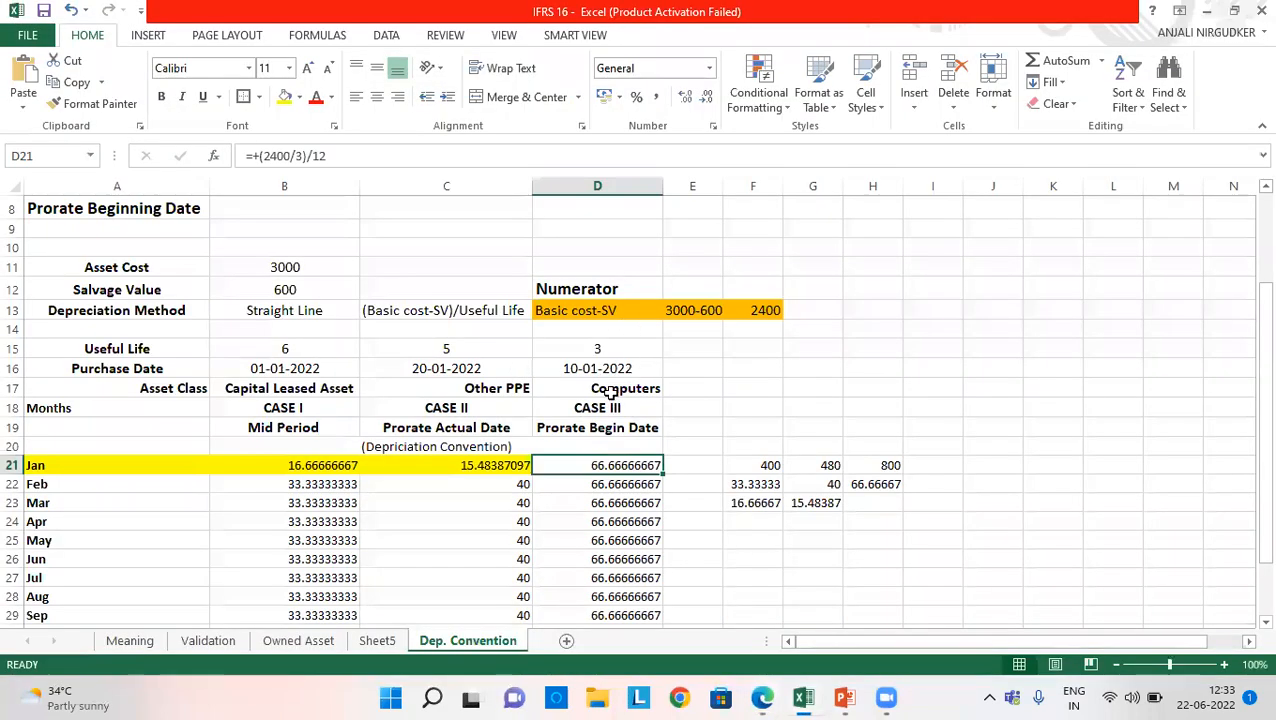
{"action": "left_click", "coordinate": [604, 371]}
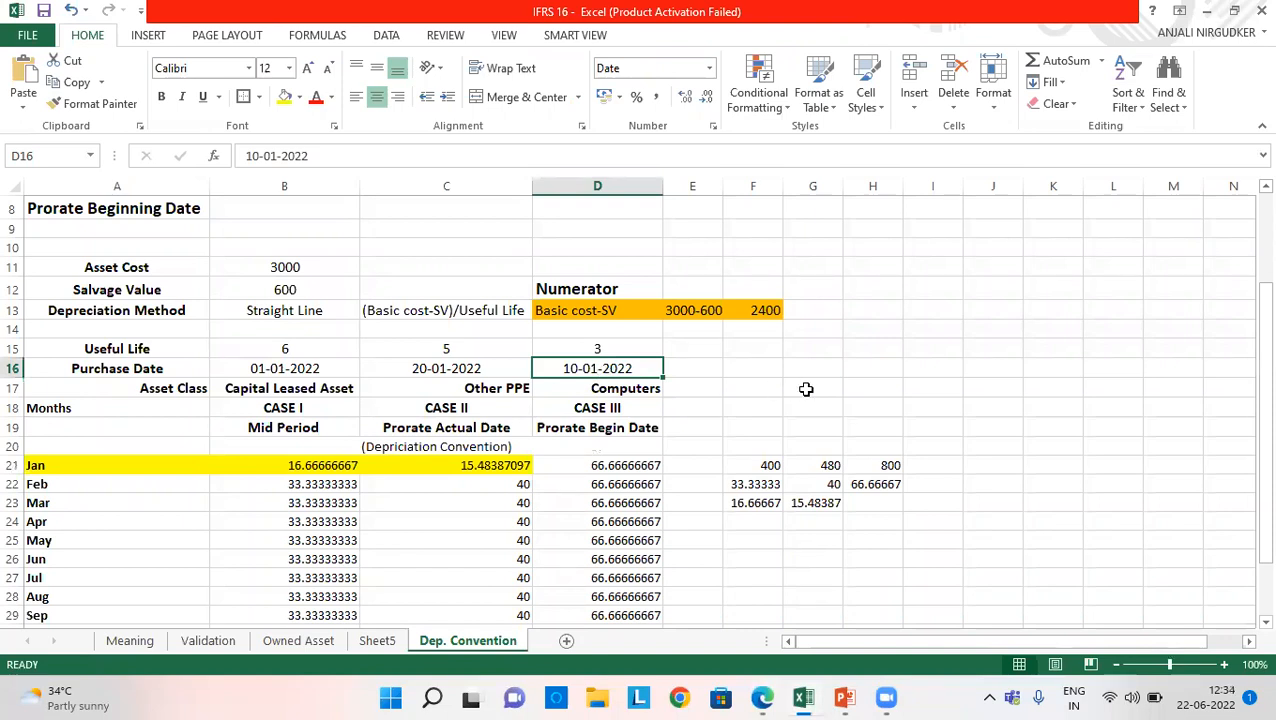
Switch to EPM Cloud Planning and review the Computer116 depreciation from Jan across the months and quarters to YearTotal
{"action": "key", "text": "alt+Tab"}
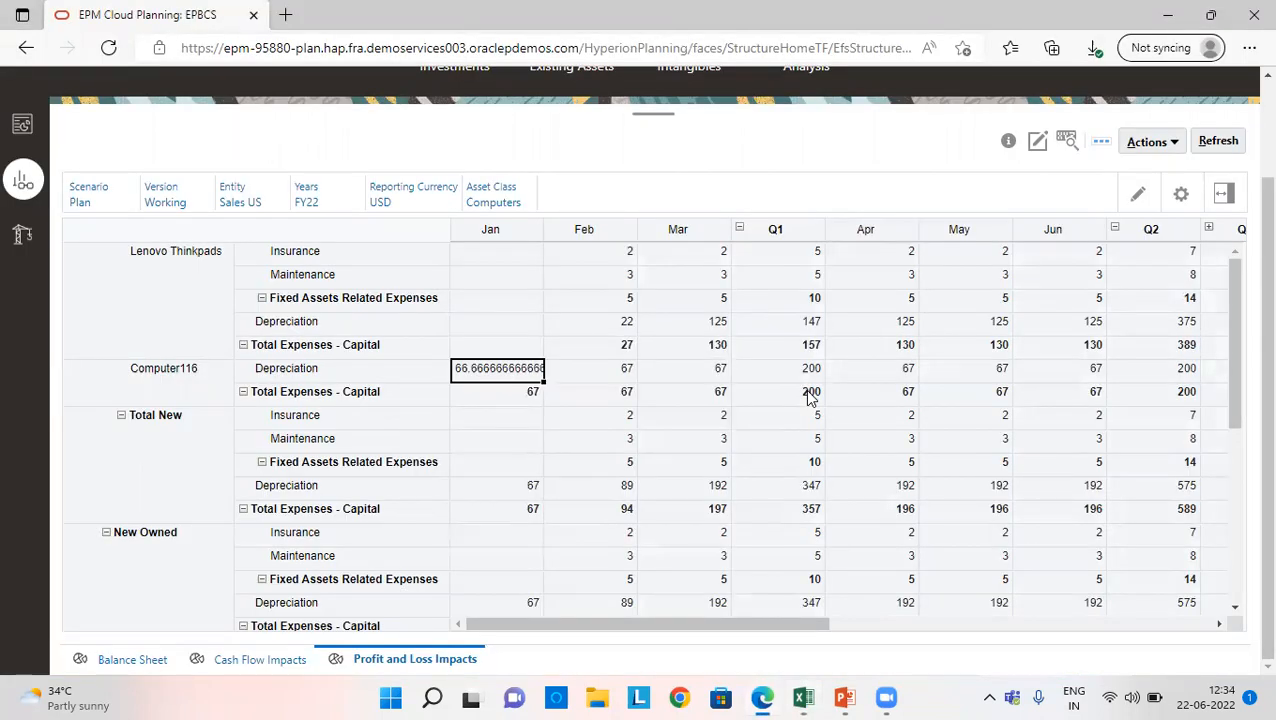
{"action": "key", "text": "Tab"}
{"action": "key", "text": "Tab"}
{"action": "key", "text": "Tab"}
{"action": "key", "text": "Tab"}
{"action": "key", "text": "Tab"}
{"action": "key", "text": "Tab"}
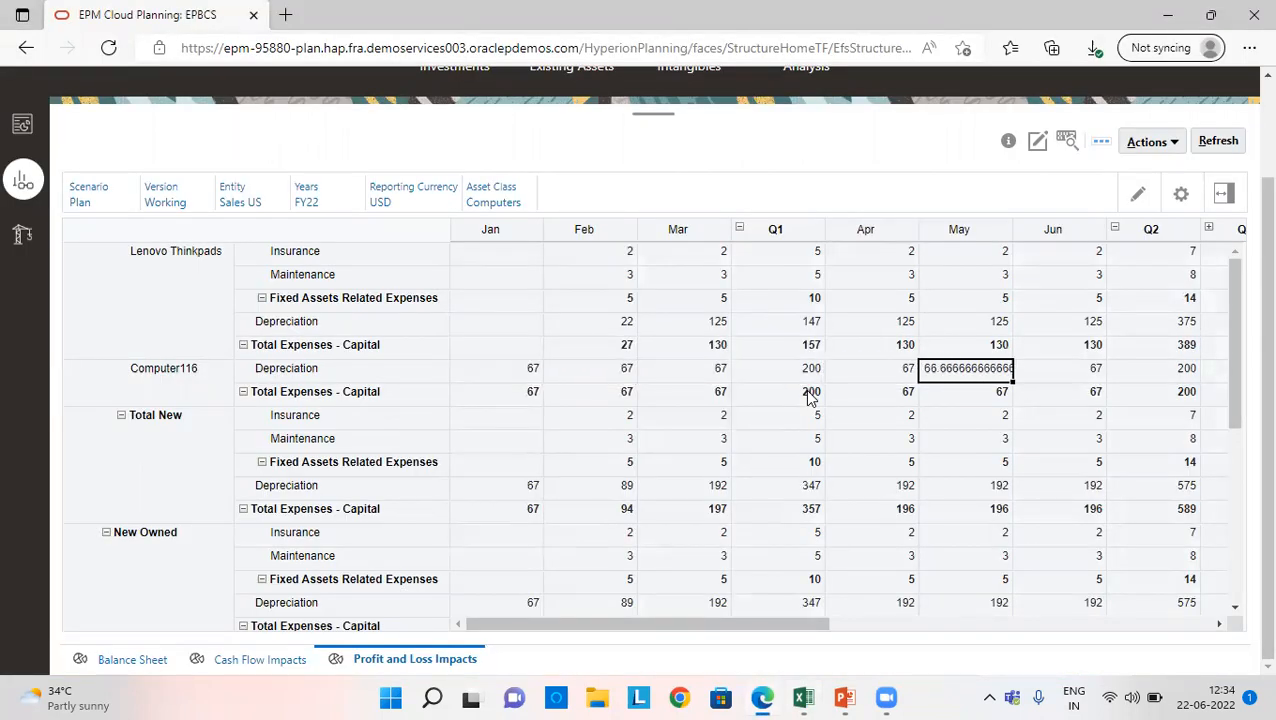
{"action": "key", "text": "Tab"}
{"action": "key", "text": "Tab"}
{"action": "key", "text": "Tab"}
{"action": "key", "text": "Tab"}
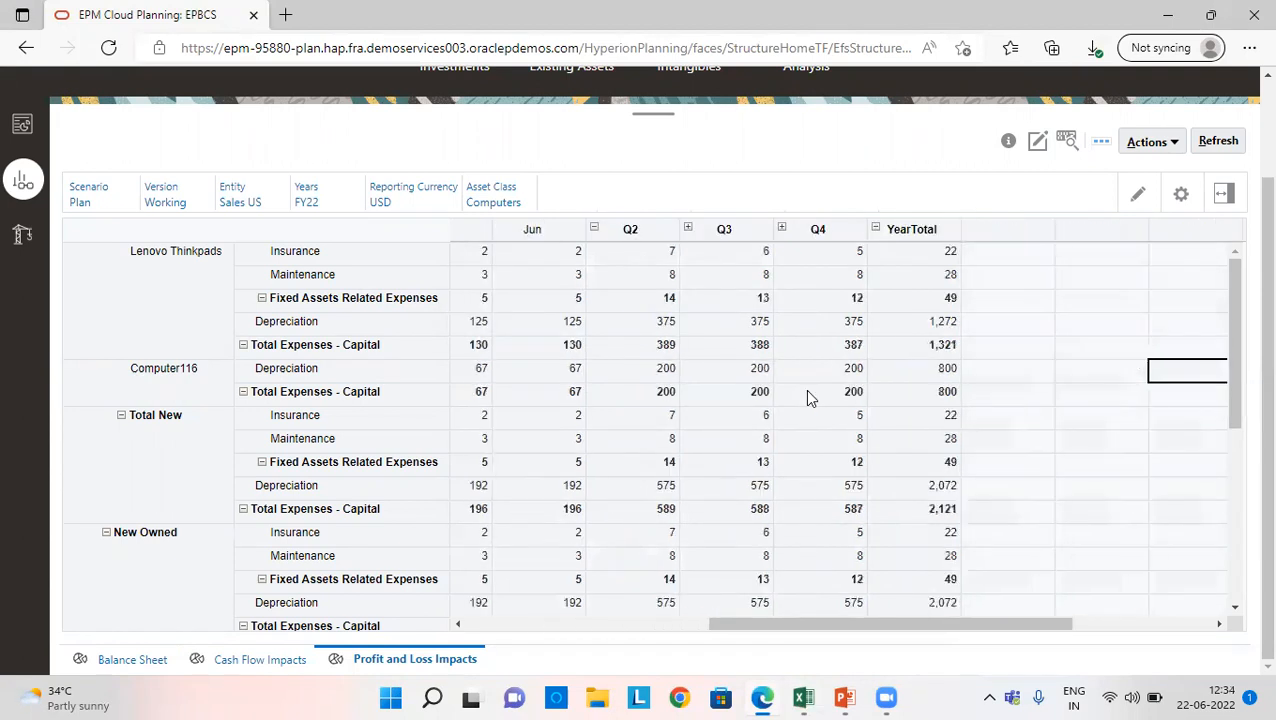
{"action": "key", "text": "Left"}
{"action": "key", "text": "Left"}
{"action": "key", "text": "Left"}
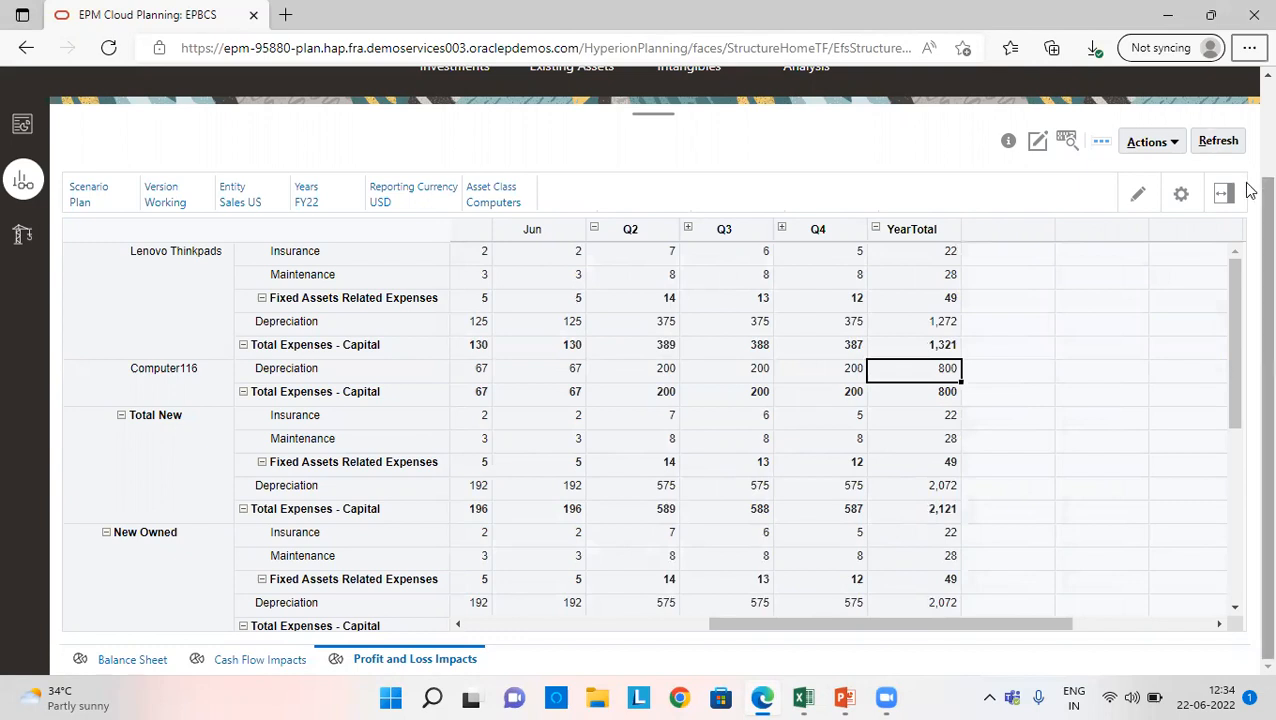
Leave the Profit and Loss Impacts analysis and return to the application's home page
{"action": "scroll", "coordinate": [1248, 72], "scroll_direction": "up", "scroll_amount": 2}
{"action": "left_click", "coordinate": [1050, 88]}
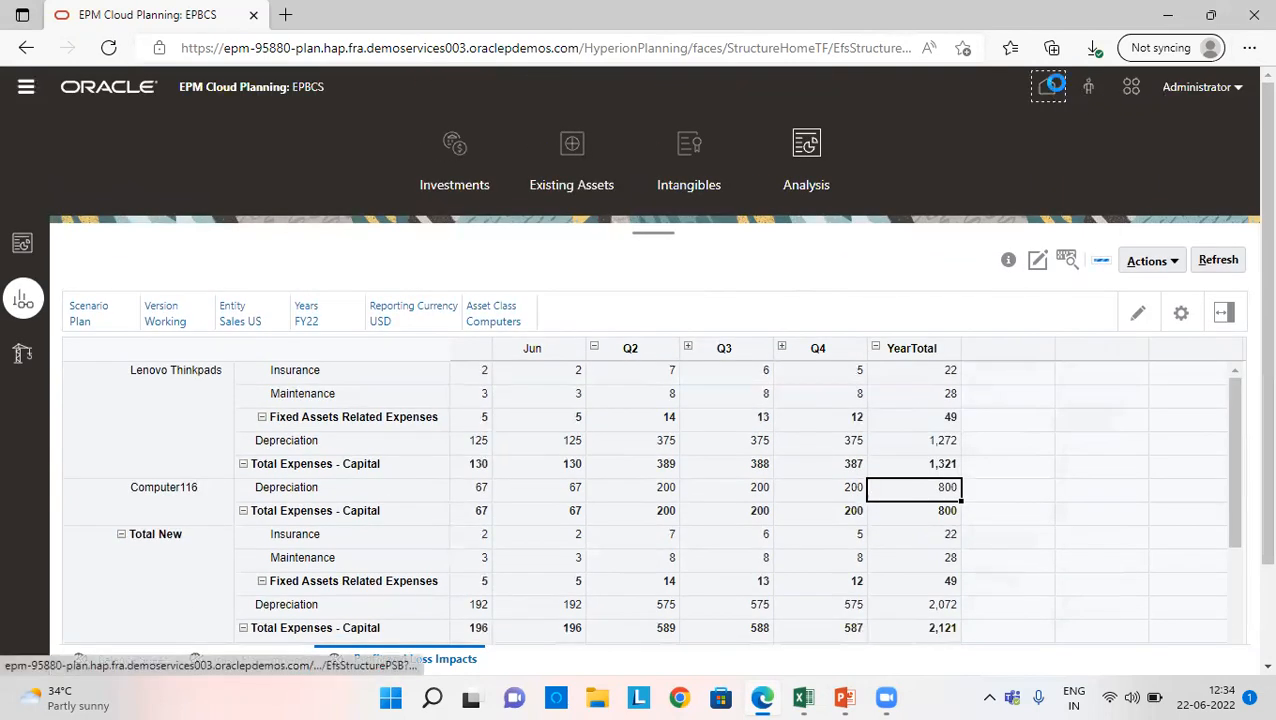